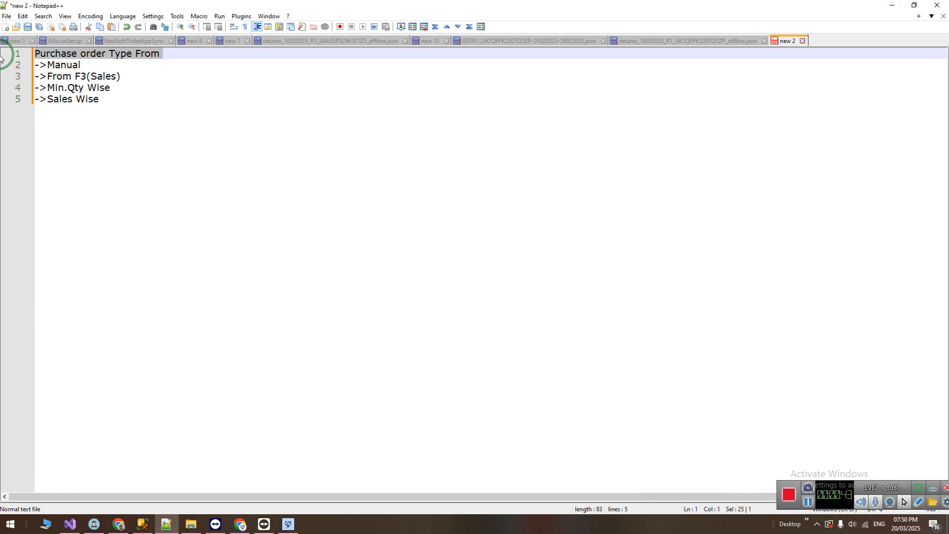
Go through the listed purchase order types in the notes: Manual, From F3(Sales), Min.Qty Wise and Sales Wise.
click(87, 63)
drag(112, 106, 122, 76)
click(104, 64)
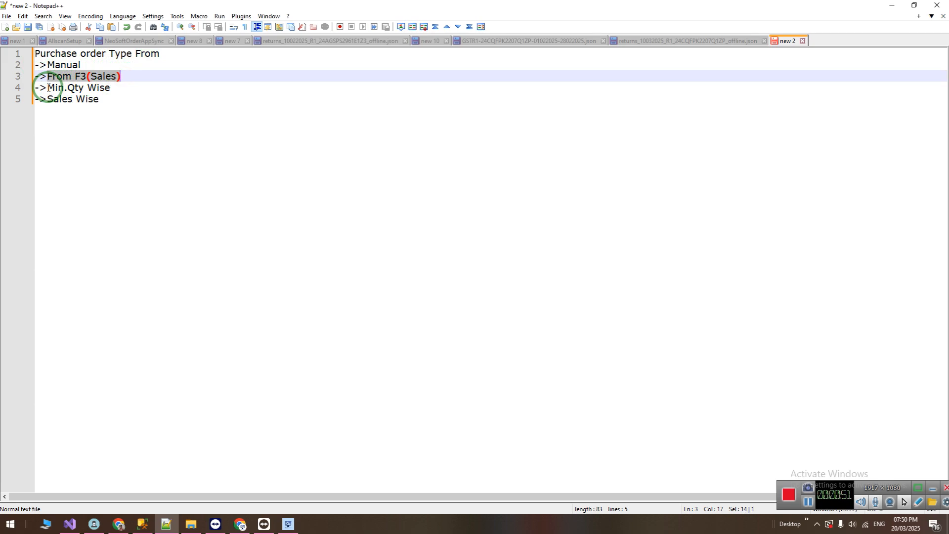
drag(73, 77, 117, 76)
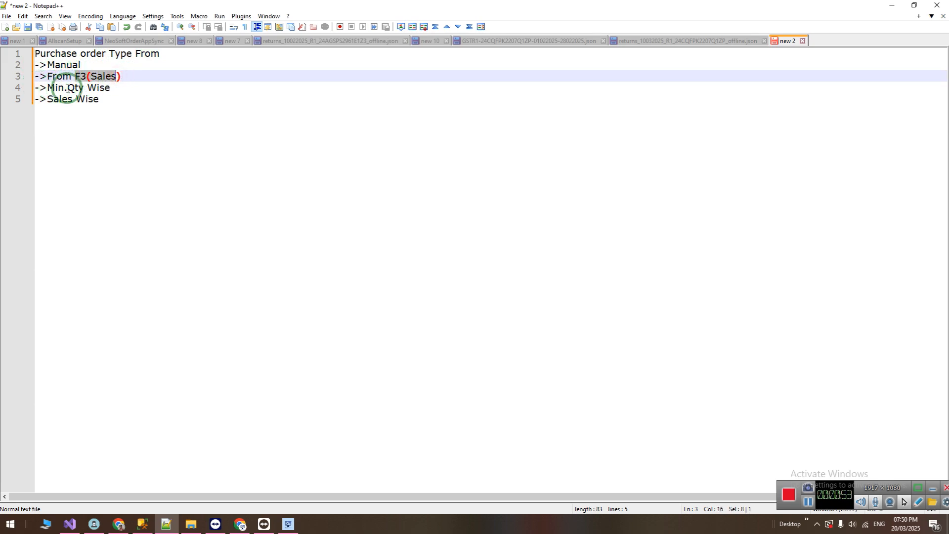
drag(47, 87, 110, 88)
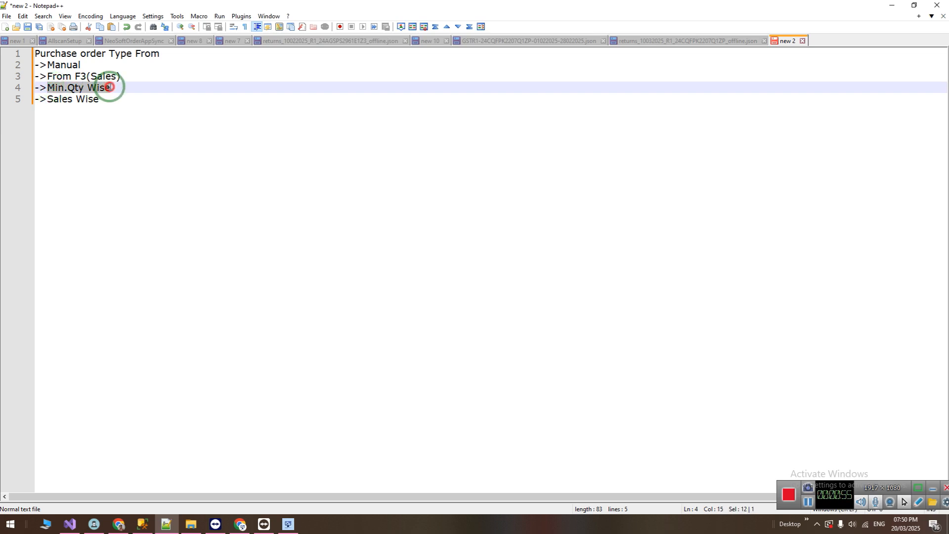
click(106, 96)
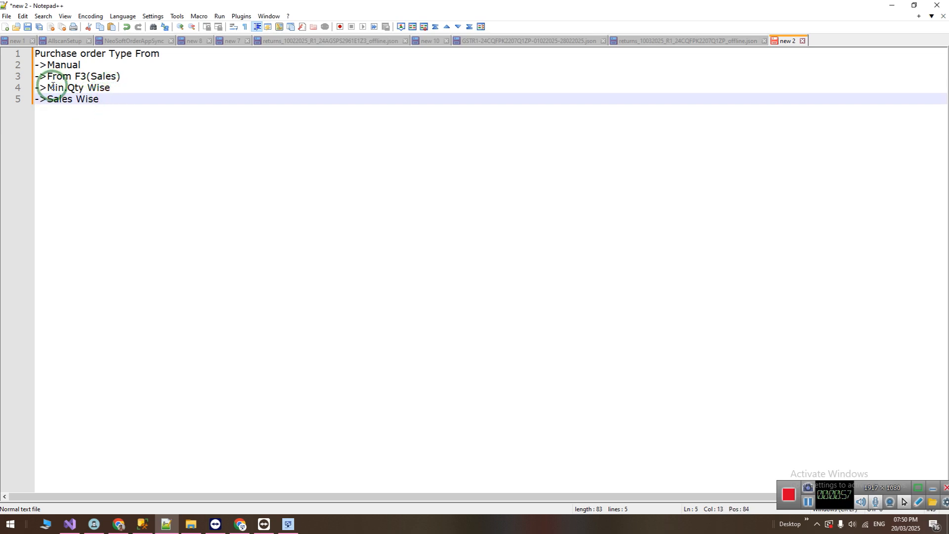
drag(48, 88, 112, 88)
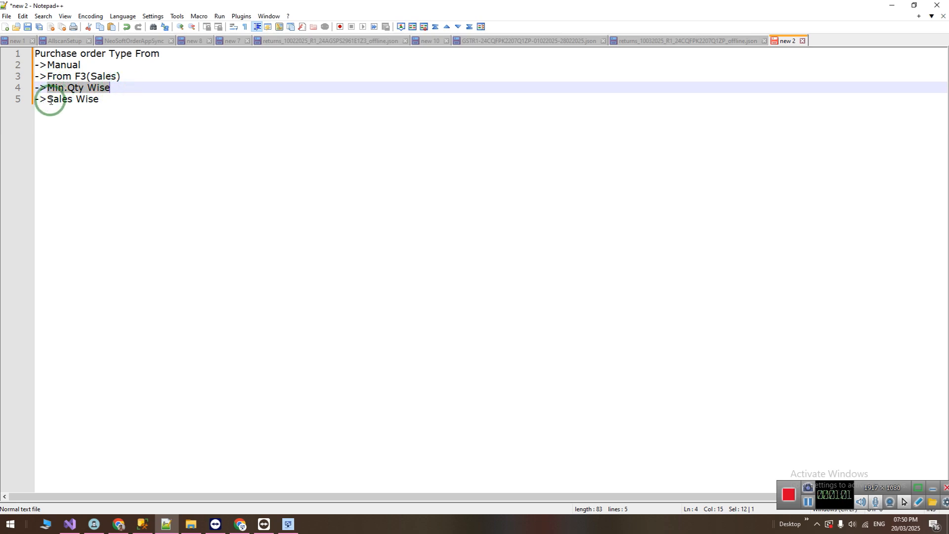
drag(48, 99, 100, 98)
click(108, 100)
click(84, 66)
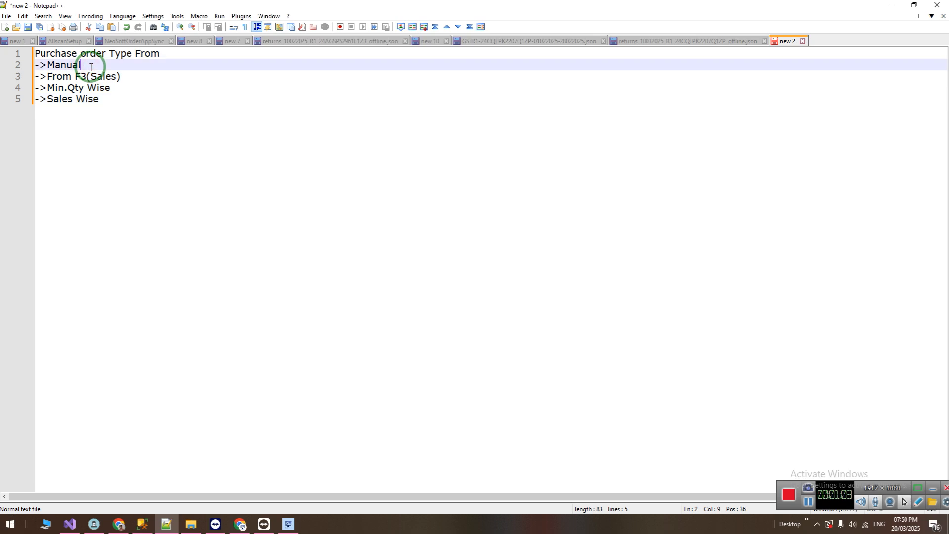
drag(83, 65, 33, 49)
click(107, 71)
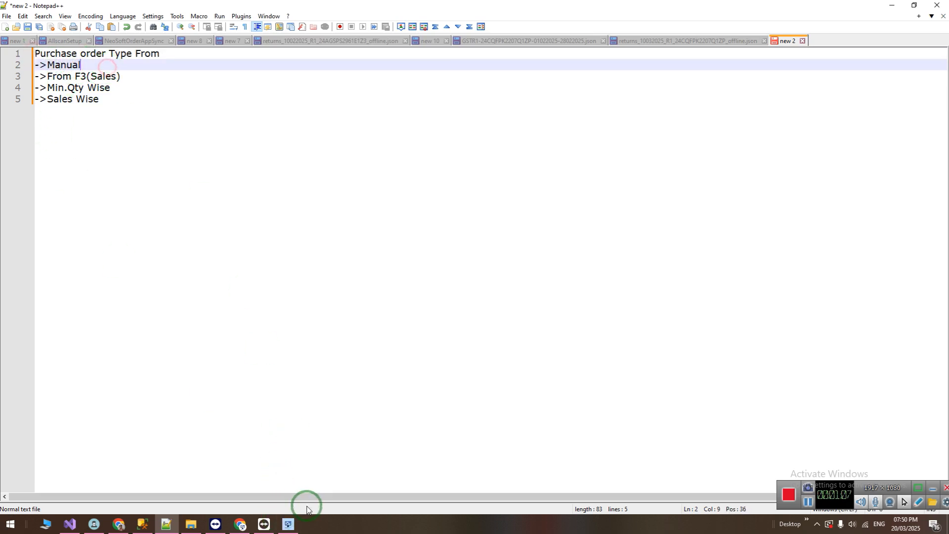
Switch to the Neo Soft application, log in with the account password and open the A RETAIL DEMO company.
click(288, 523)
click(421, 339)
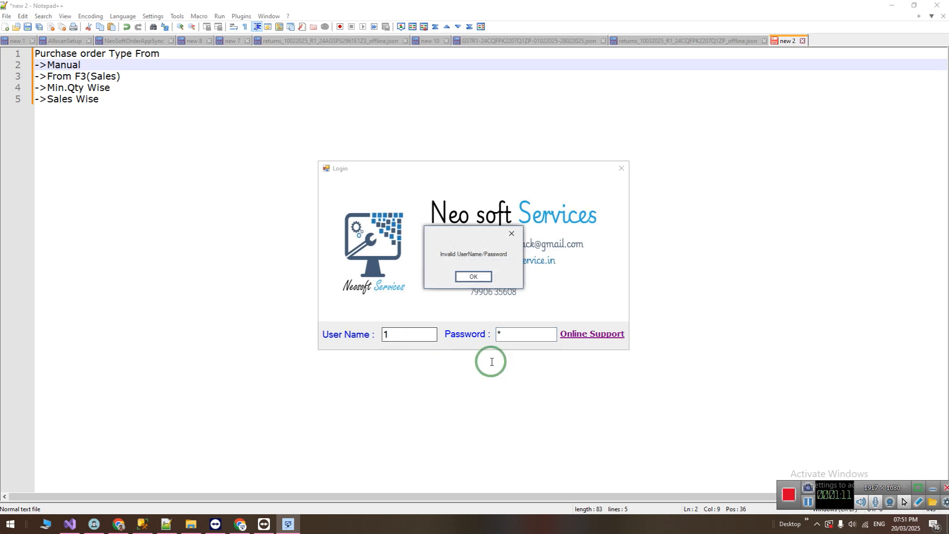
click(464, 285)
click(521, 329)
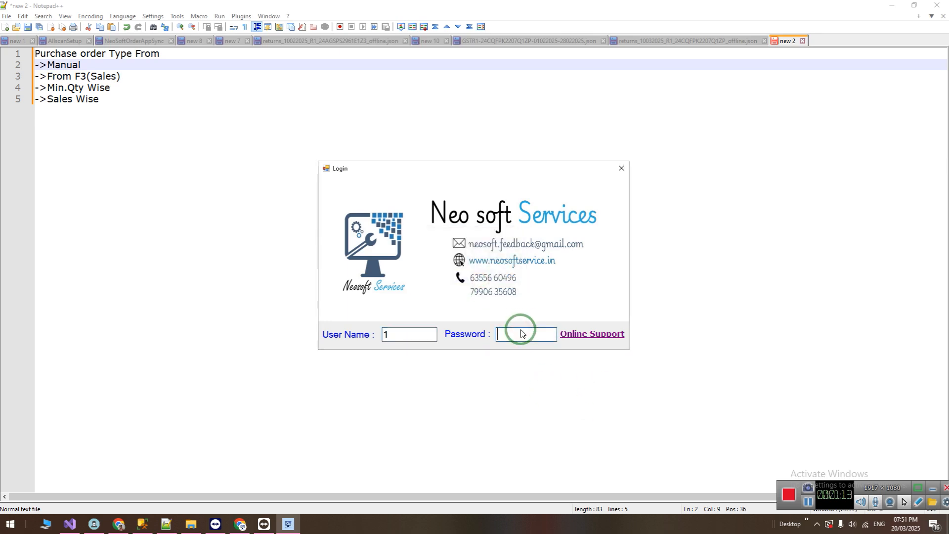
key(Return)
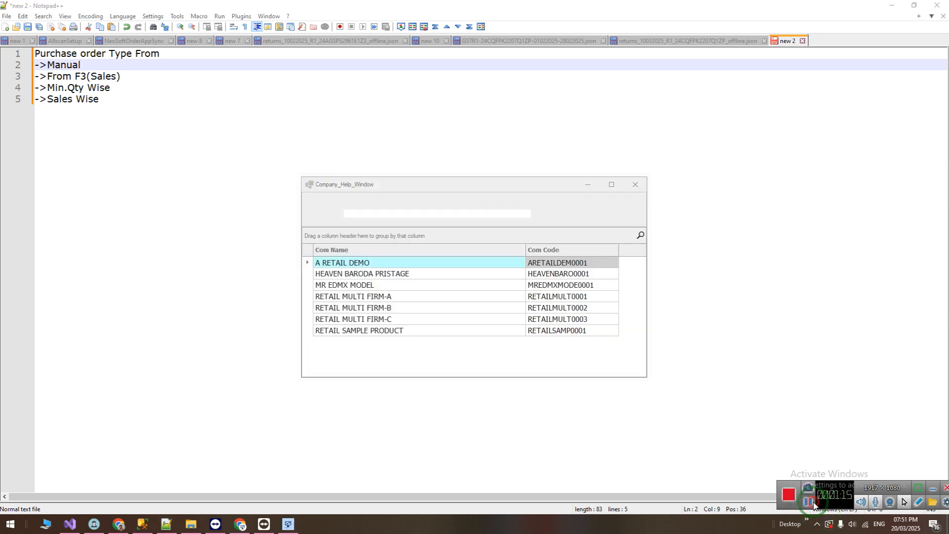
key(Return)
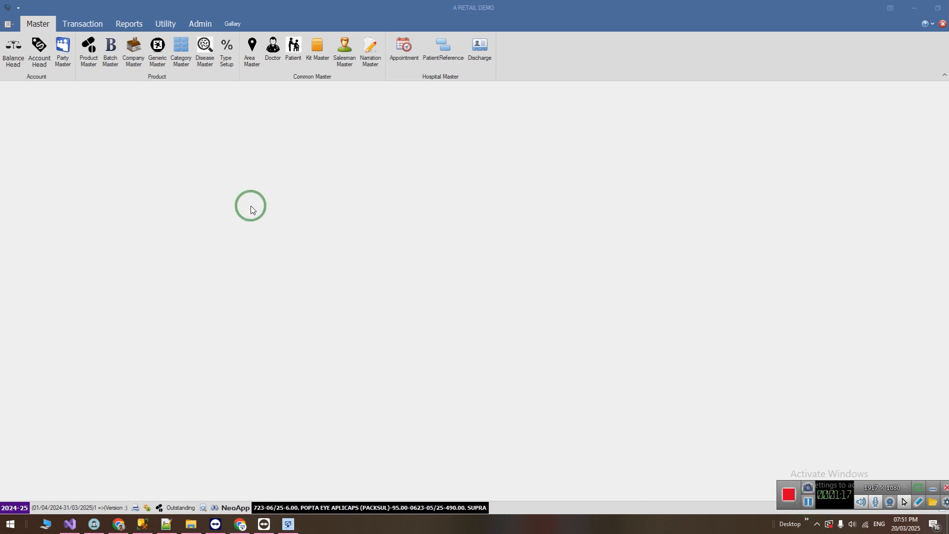
Open the purchase order entry with the Manual order type and bring up the product lookup for the first row.
click(91, 26)
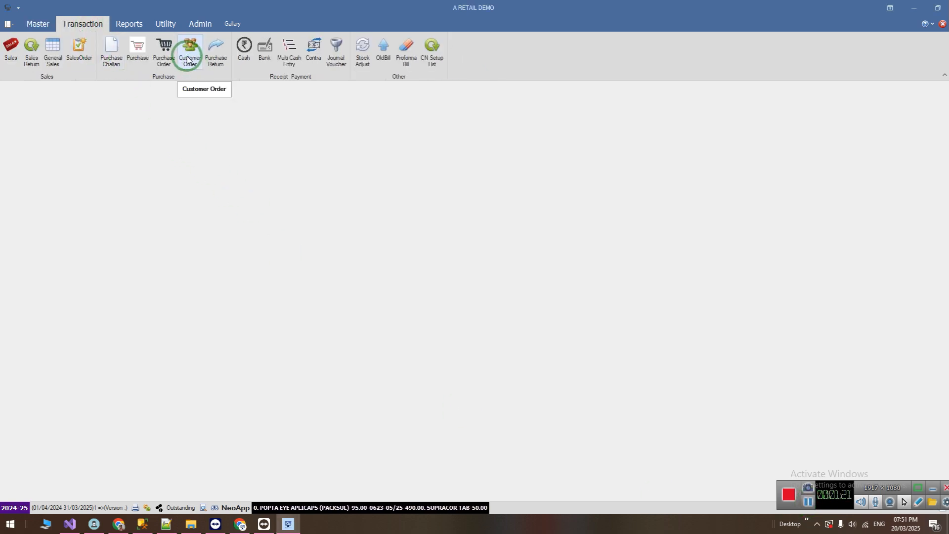
click(164, 54)
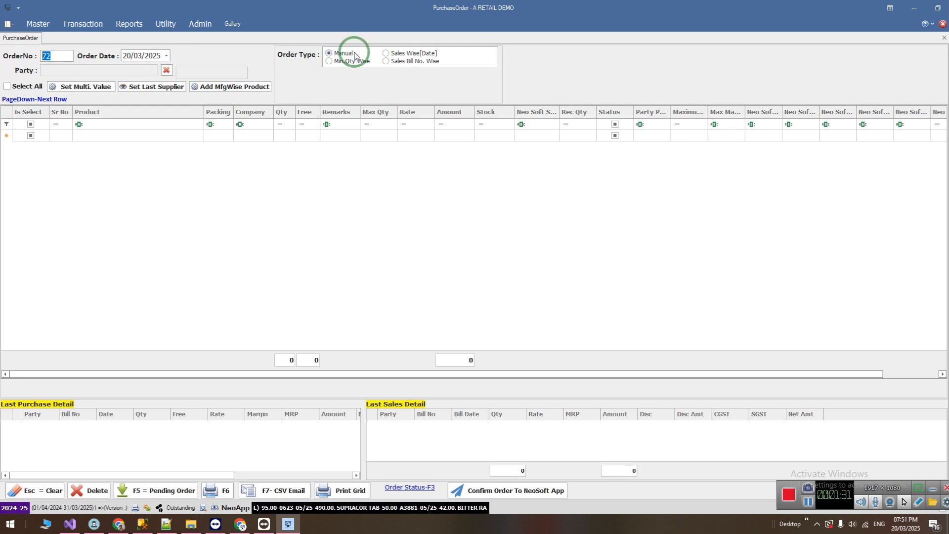
click(55, 136)
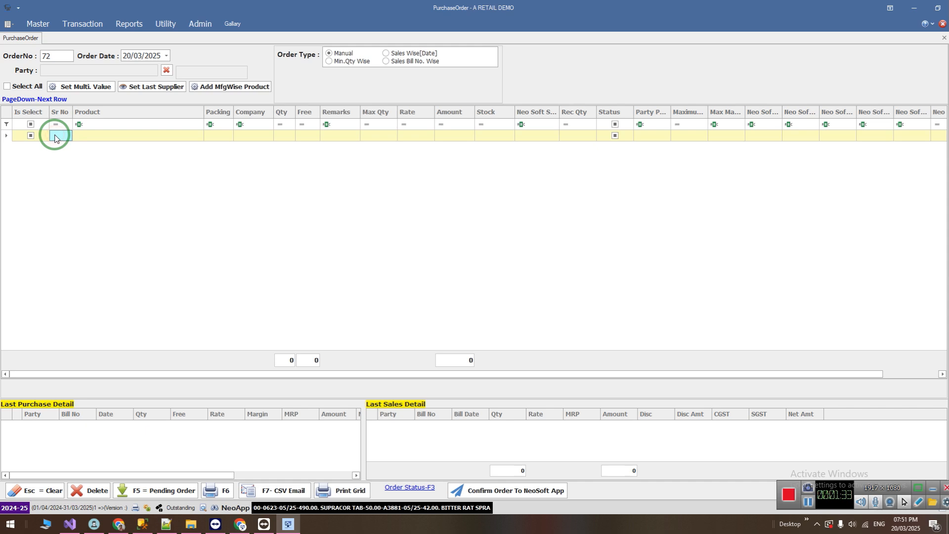
key(Return)
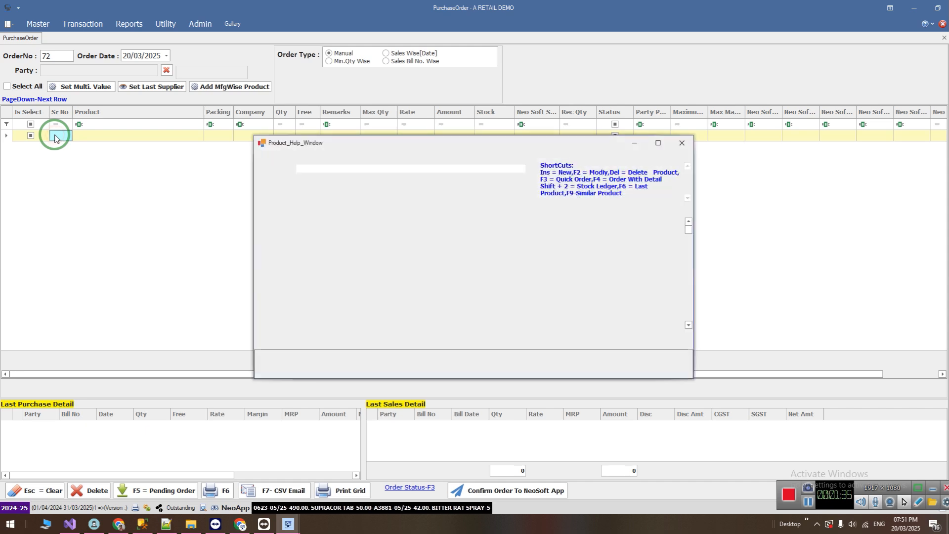
Search the products for "dolo" and add DOLO DROPS to the order with a quantity of 2.
text(d)
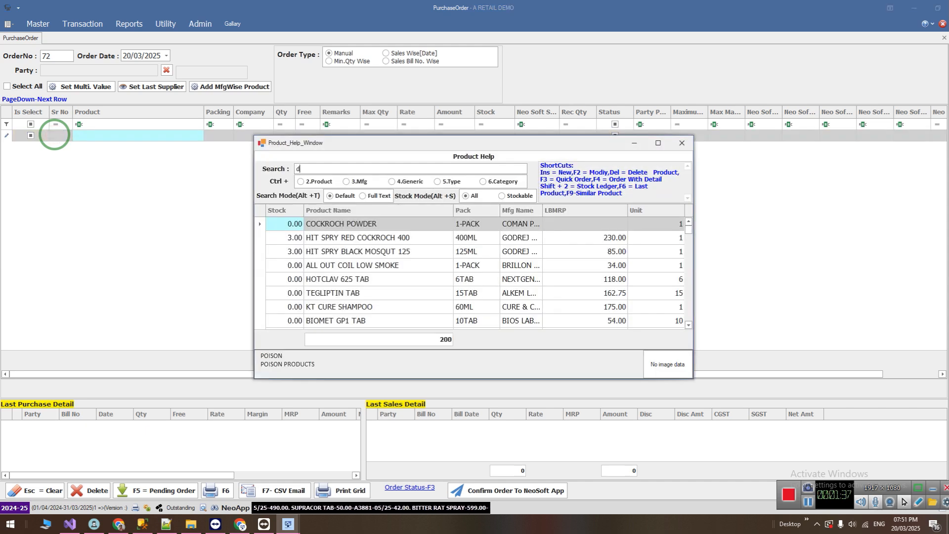
text(olo)
key(Down)
key(Down)
key(Down)
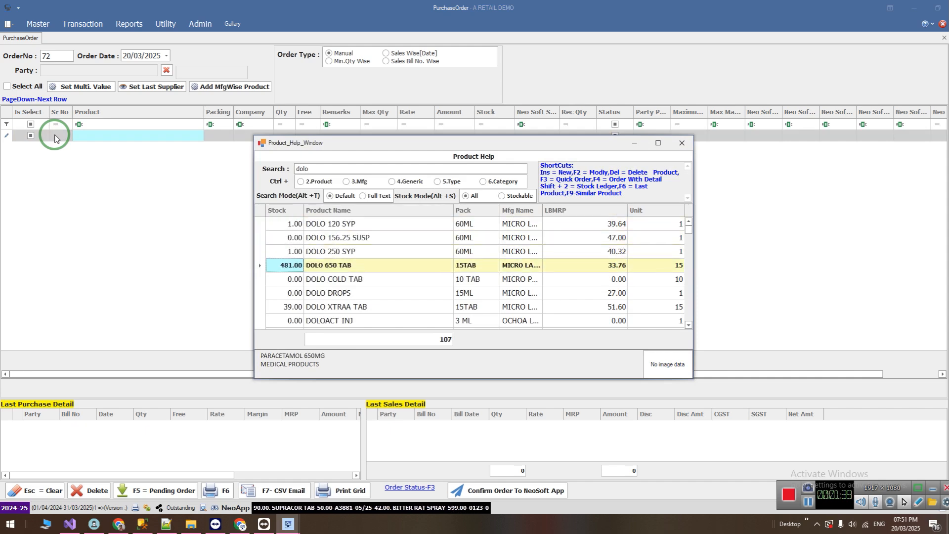
key(Down)
key(Down)
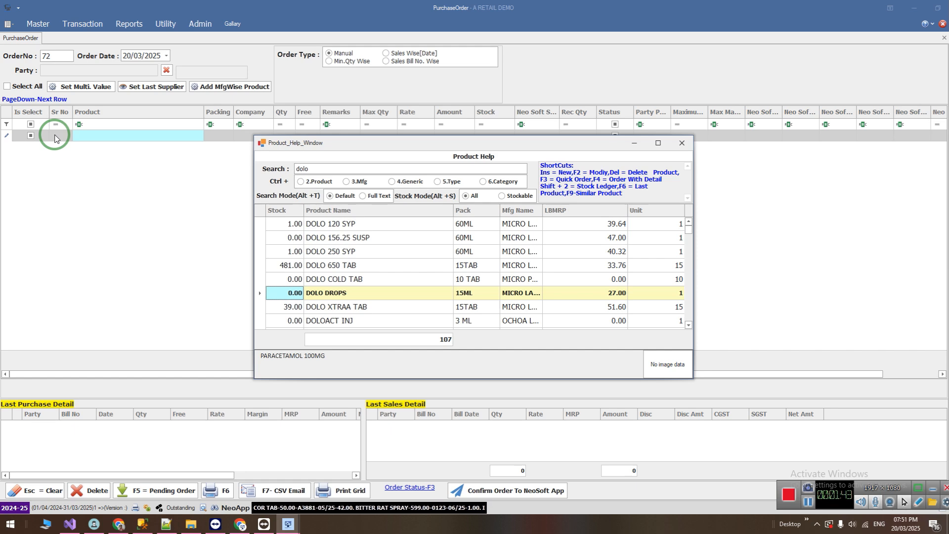
key(Return)
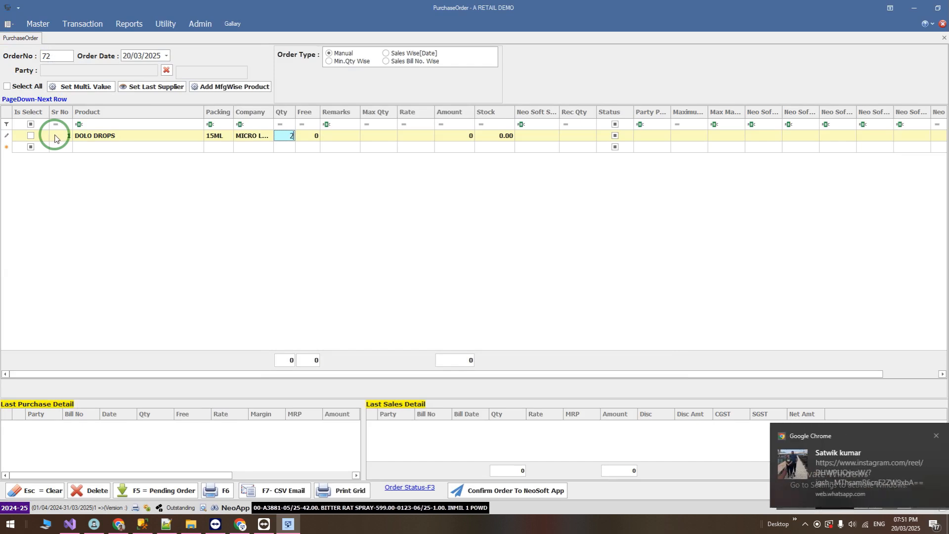
text(2)
key(Return)
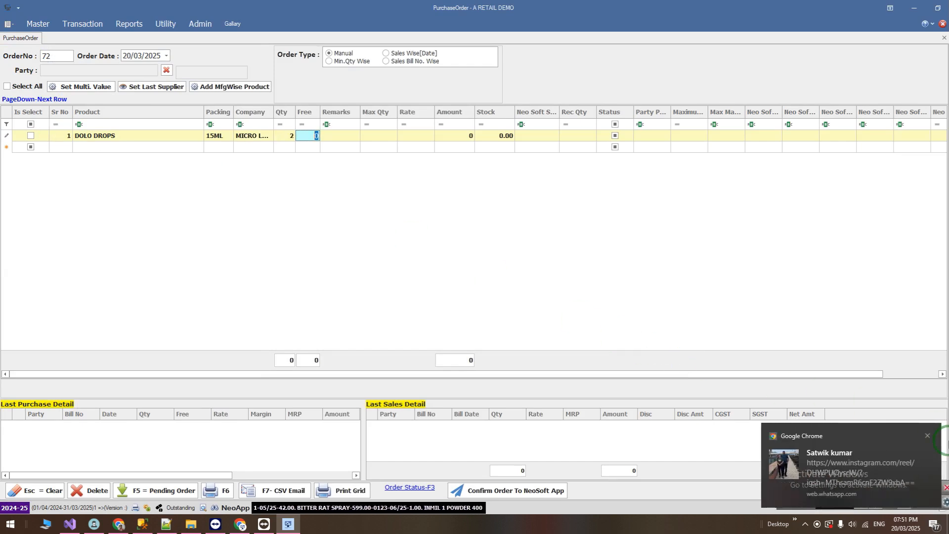
click(931, 439)
key(alt+Tab)
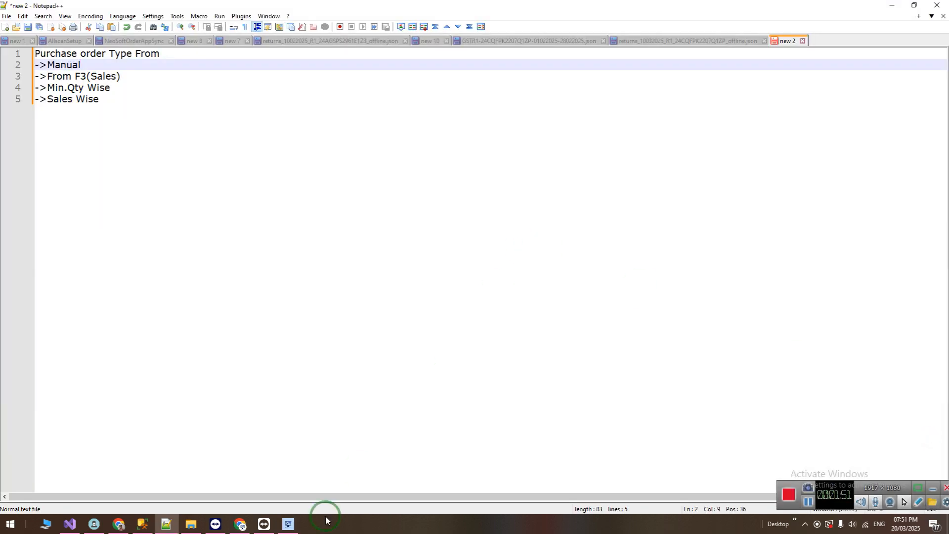
click(299, 524)
Look up the stockists for DOLO DROPS and assign KOMA MEDICAL AGENCY to the row.
key(Return)
key(Return)
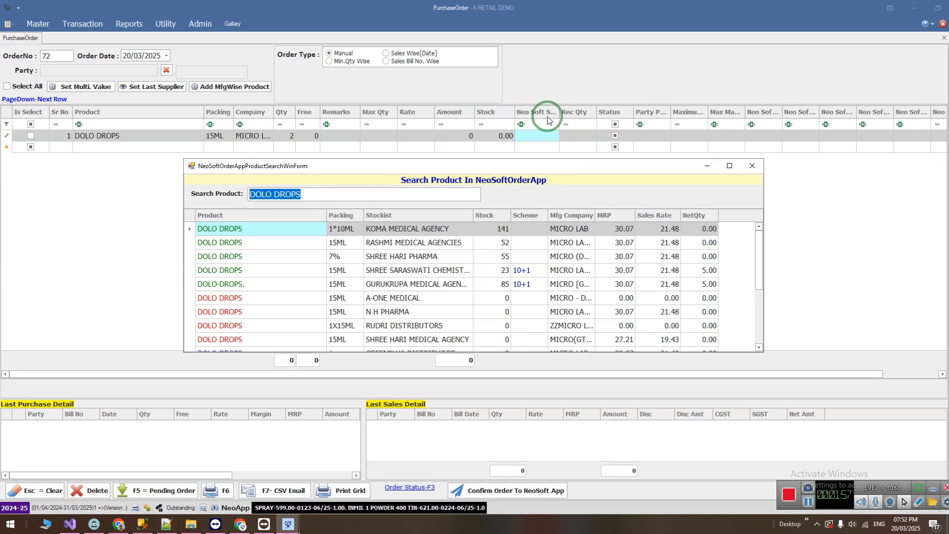
click(311, 229)
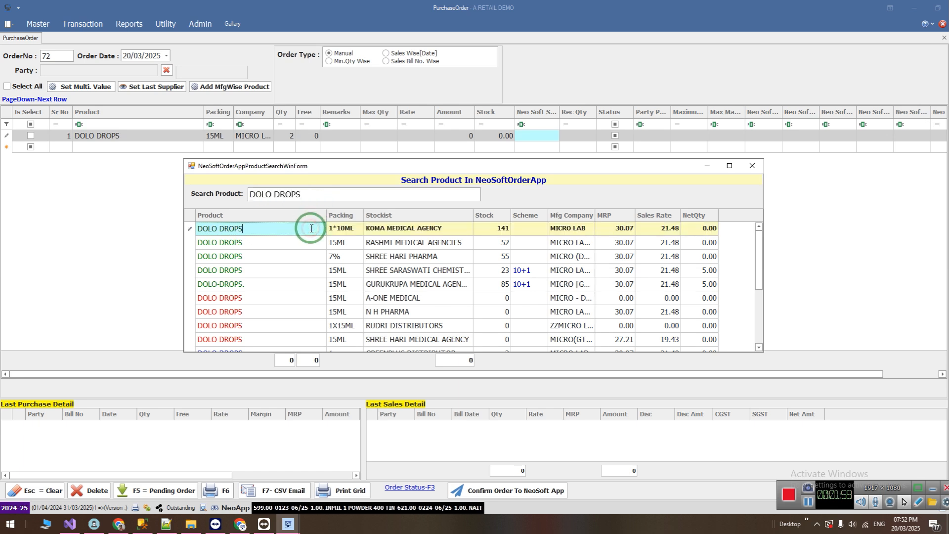
key(Down)
click(311, 228)
click(423, 228)
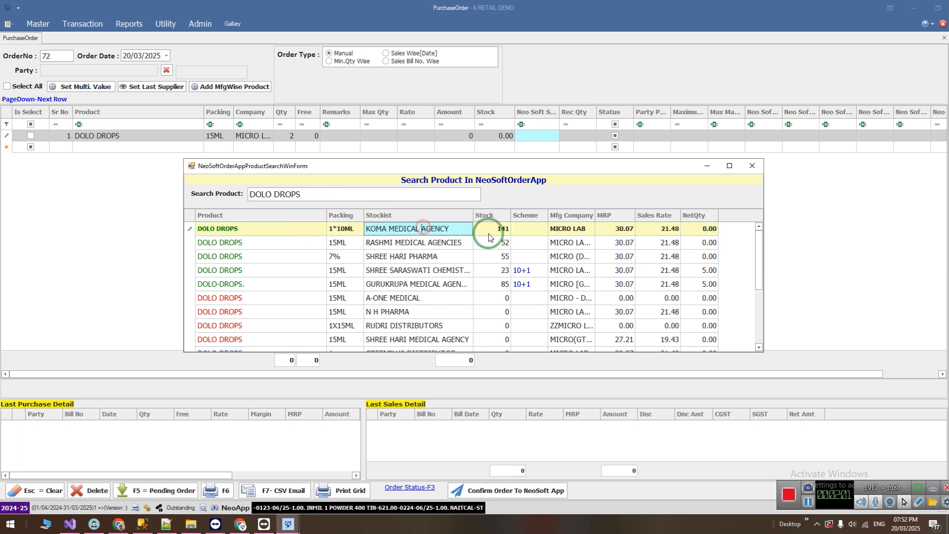
key(Down)
key(Up)
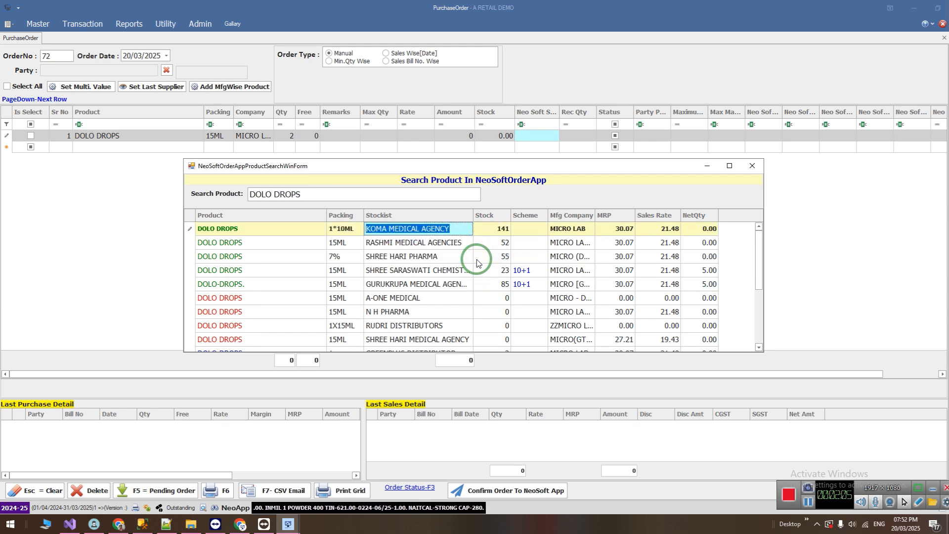
key(Return)
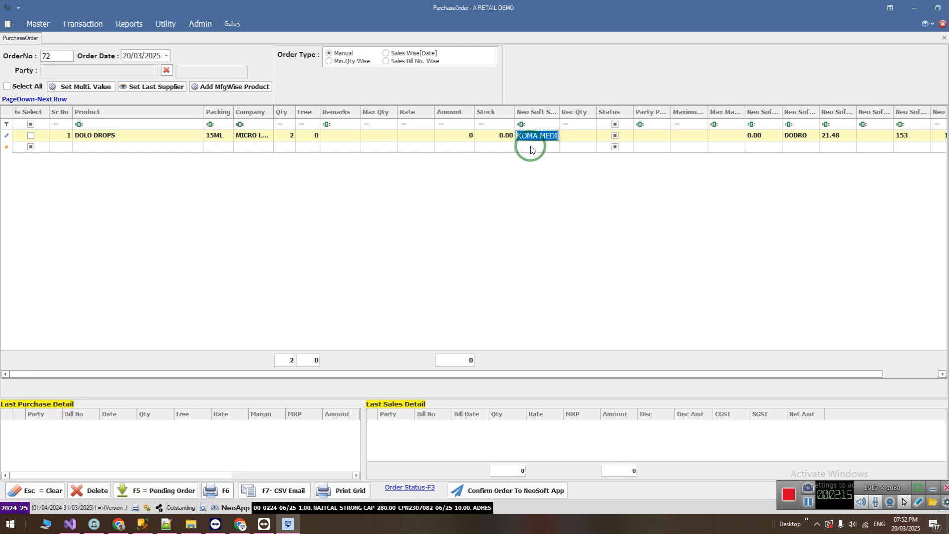
Add a second order row for TELMIRIDE CH 6.25 TAB, found by searching "telmir", with a quantity of 5.
key(Page_Down)
key(Tab)
key(Tab)
text(telmi)
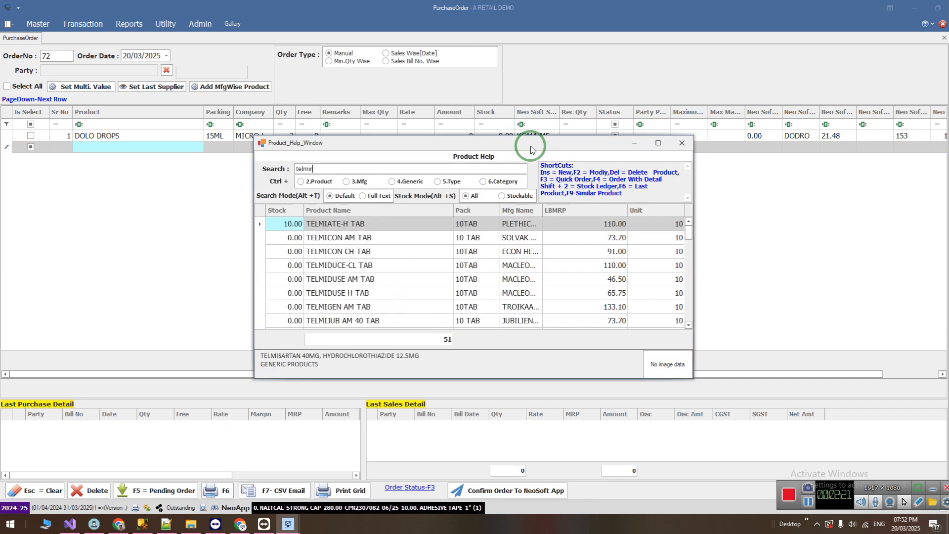
text(r)
key(Down)
key(Down)
key(Down)
key(Down)
key(Down)
key(Down)
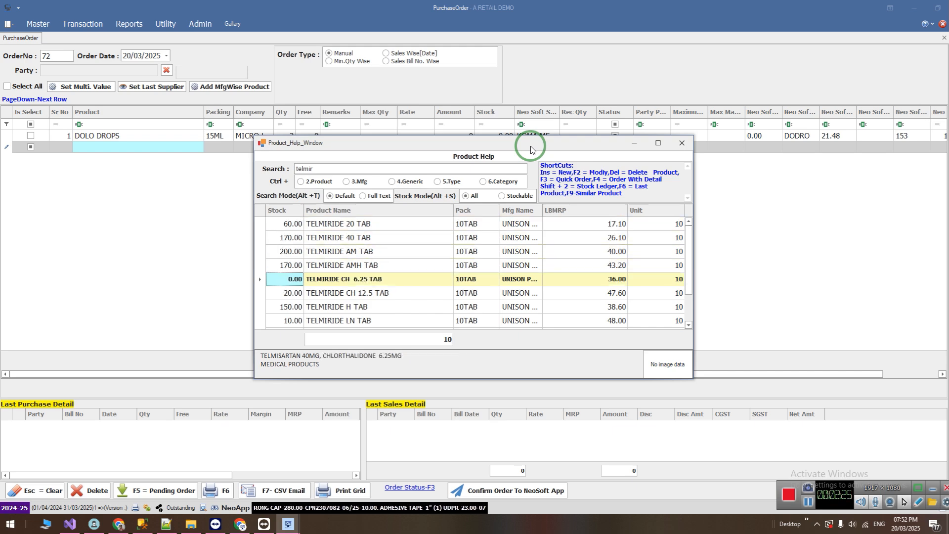
key(Return)
key(Return)
key(Return)
key(Return)
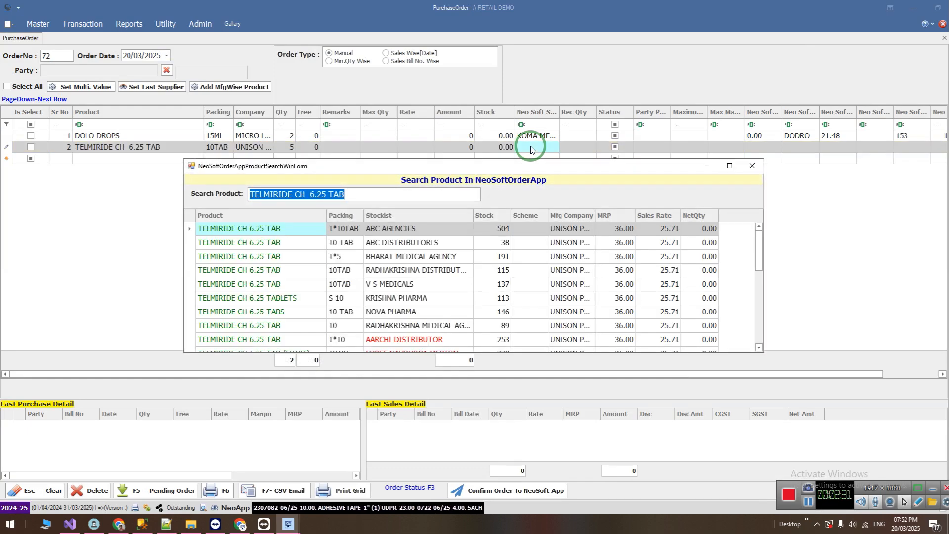
Browse the stockists offering TELMIRIDE CH 6.25 TAB and assign ABC AGENCIES to the second row.
key(Down)
key(Up)
key(Right)
key(Right)
key(Down)
key(Down)
key(Down)
key(Page_Down)
key(Page_Down)
key(Up)
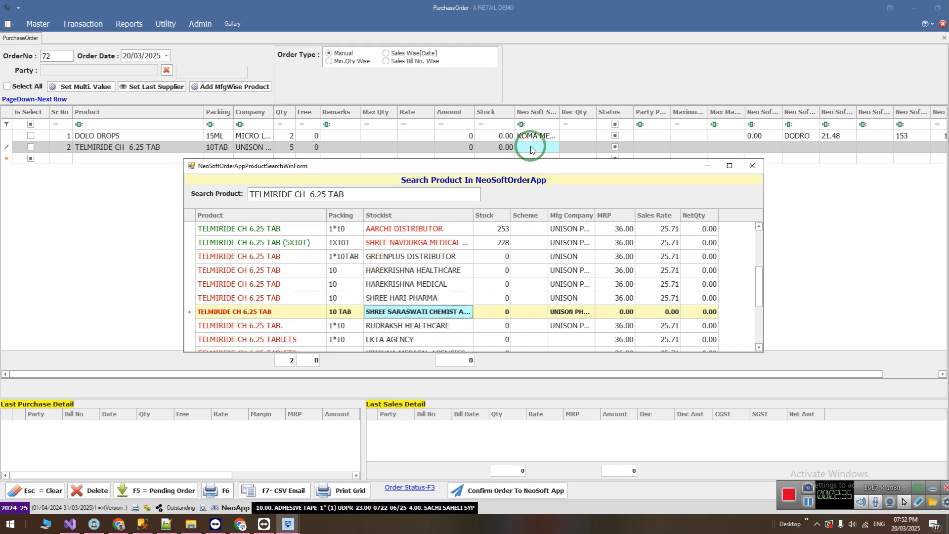
key(Page_Up)
key(Page_Up)
key(Return)
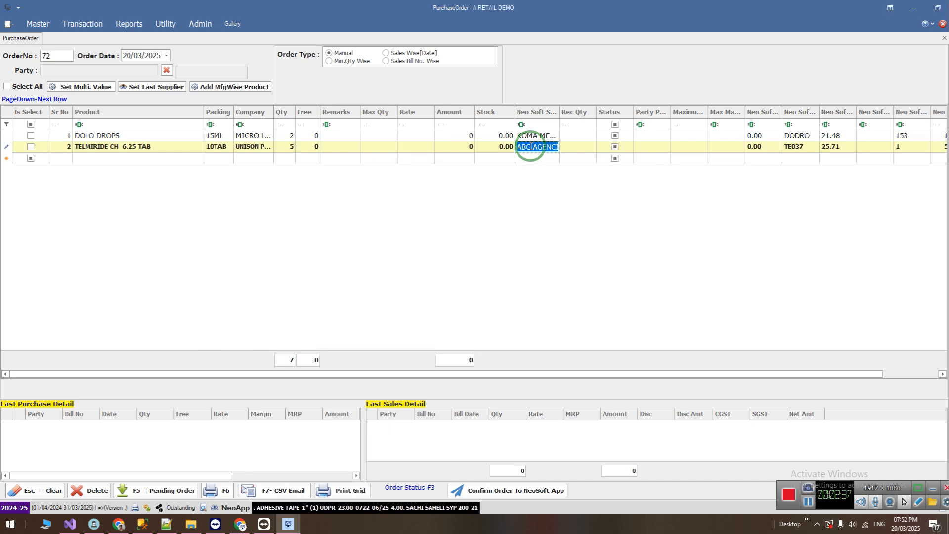
Add a third order row for DOLO 120 SYP, found by searching "dolo", with a quantity of 1.
key(Page_Down)
key(Return)
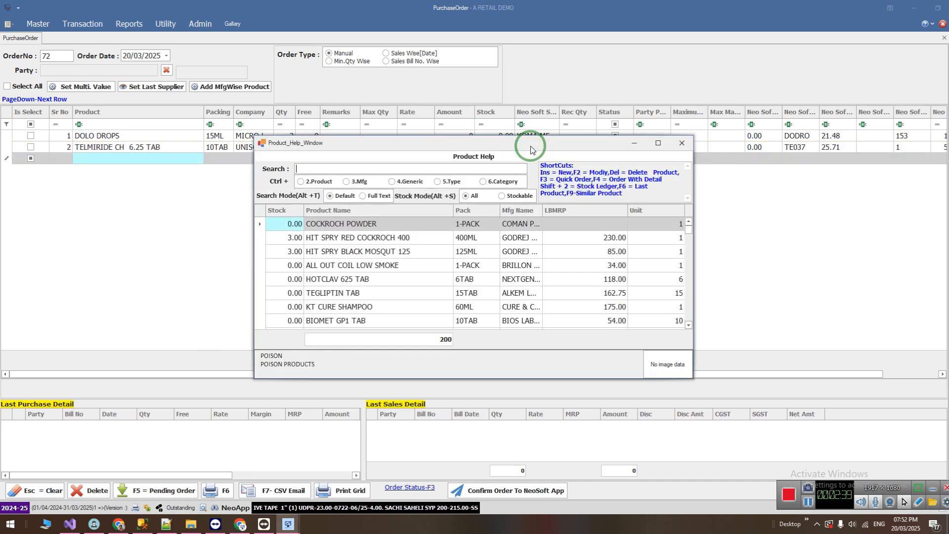
text(dolo)
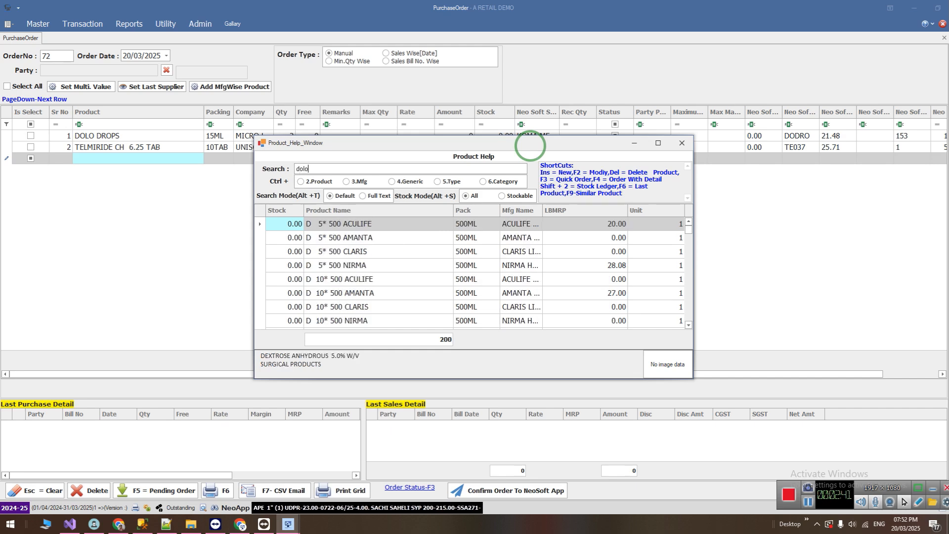
key(Down)
key(Down)
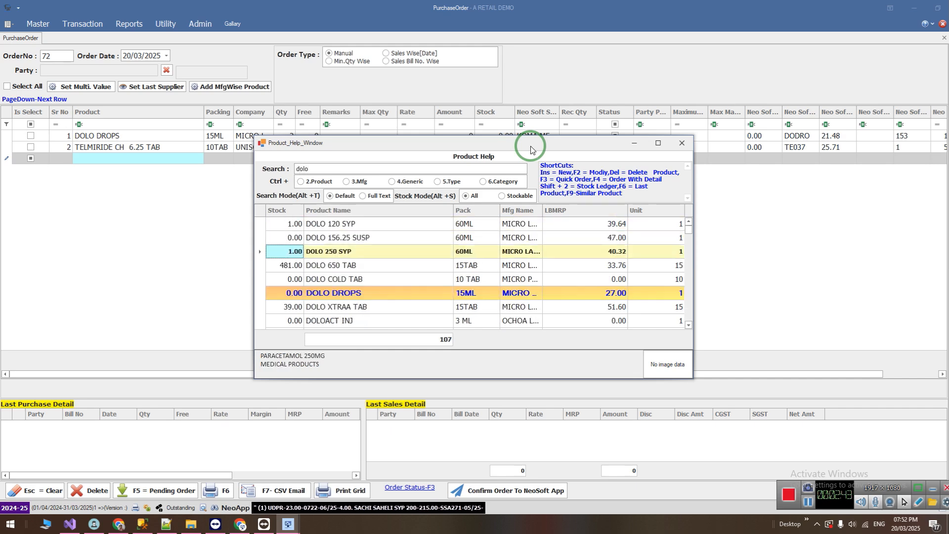
key(Down)
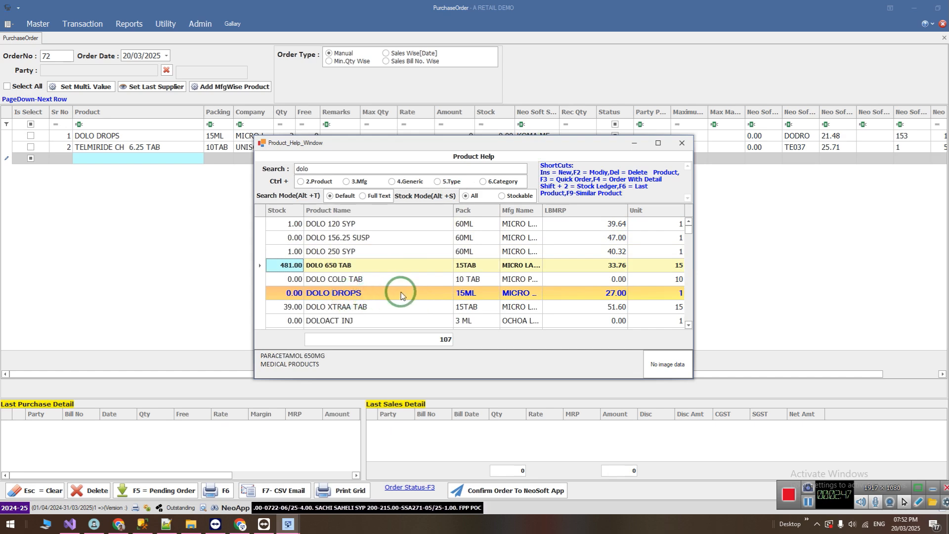
key(Down)
key(Down)
key(Down)
key(Down)
key(Up)
key(Up)
key(Up)
key(Up)
key(Up)
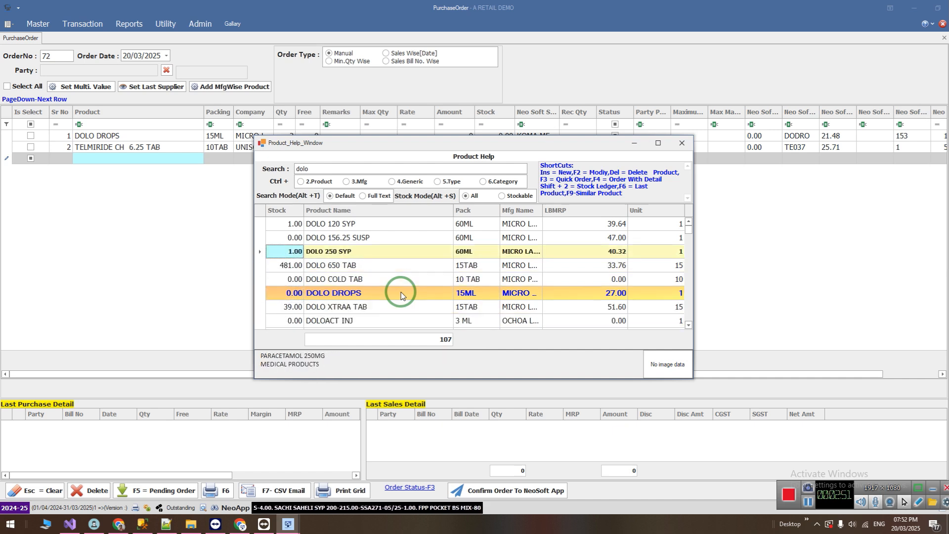
key(Up)
key(Up)
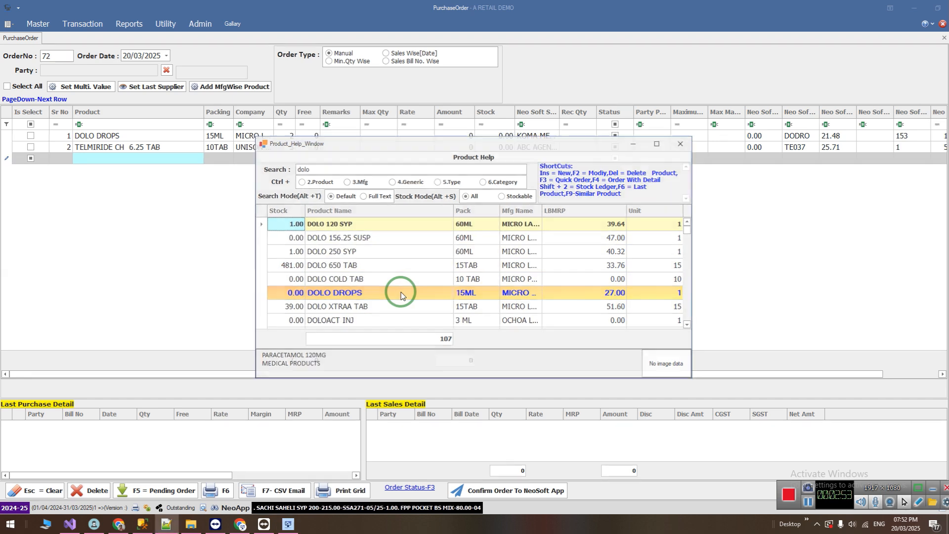
key(Return)
Look up the stockists offering DOLO 120 SYP and assign A-ONE MEDICAL to the third row.
key(Return)
key(Return)
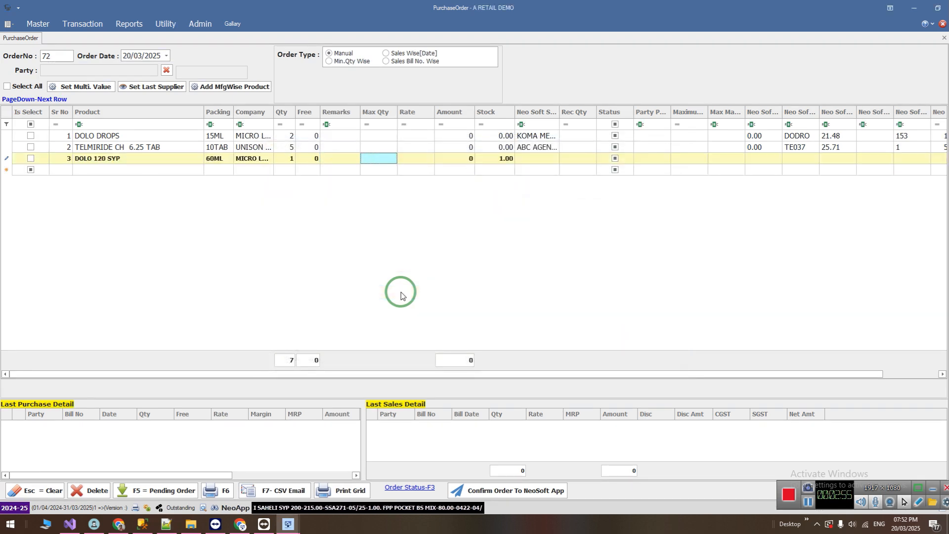
key(Return)
key(Down)
key(Down)
key(Up)
key(Return)
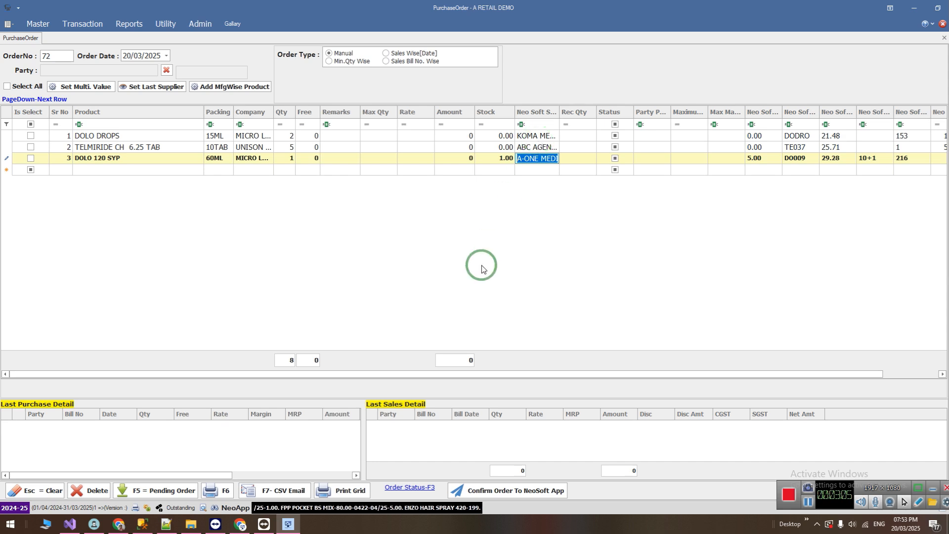
Confirm the order to the NeoSoft app and review the products, quantities and stockists in the final order list.
click(494, 495)
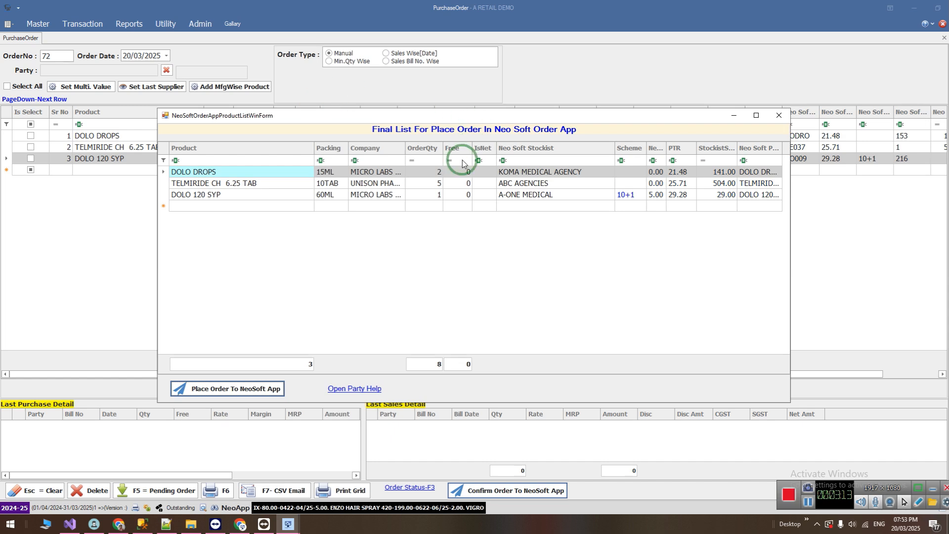
click(264, 173)
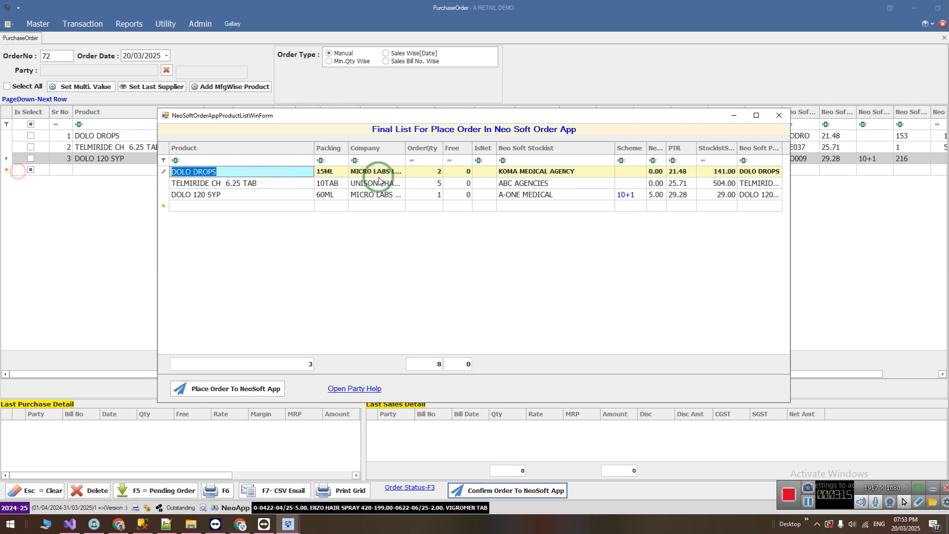
click(426, 172)
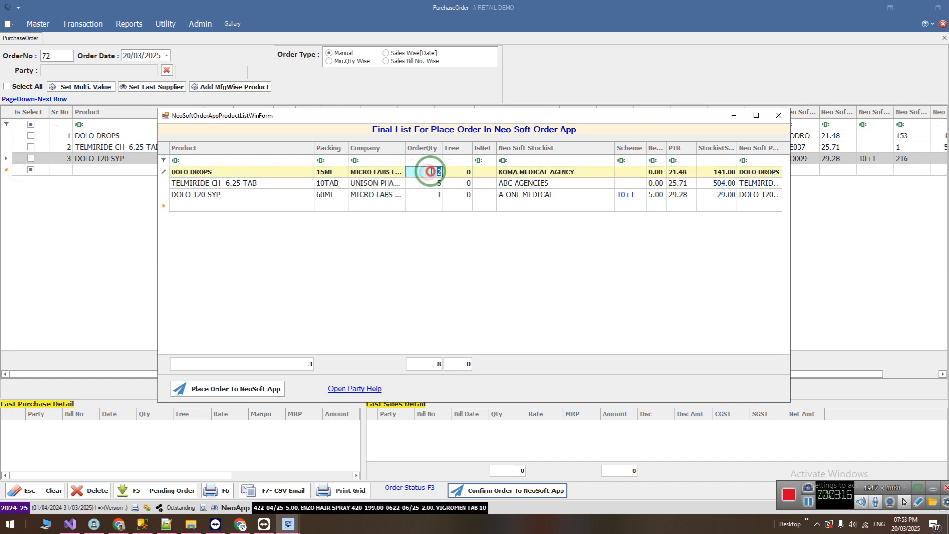
click(553, 183)
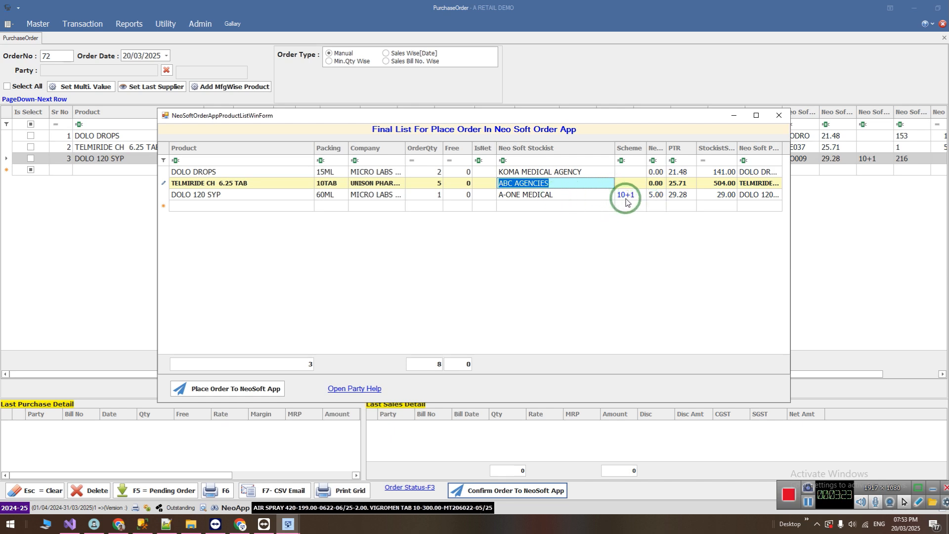
Set the order quantity of DOLO 120 SYP to 5 in the final order list.
click(423, 194)
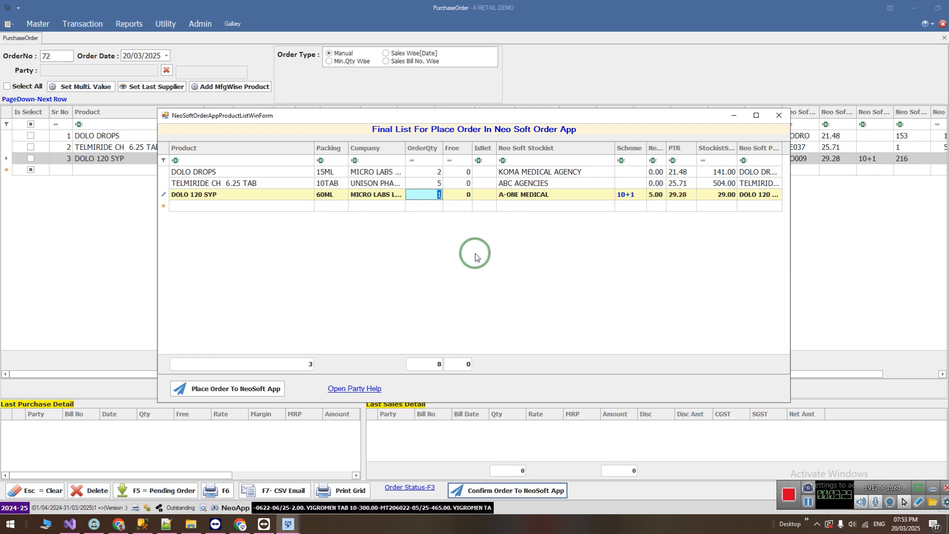
click(427, 195)
drag(427, 195, 450, 199)
text(5)
click(460, 196)
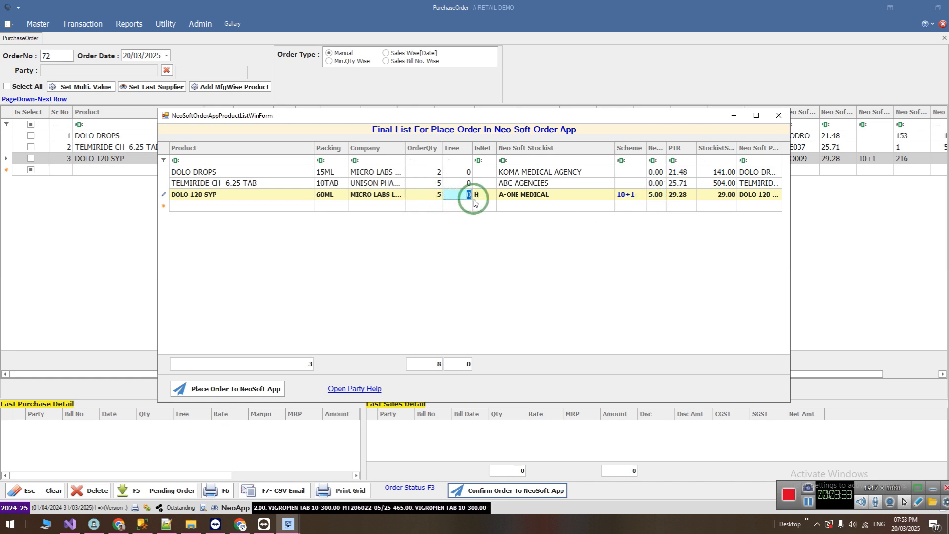
Raise the order quantity of DOLO 120 SYP to 10 to match its 10+1 scheme.
click(433, 195)
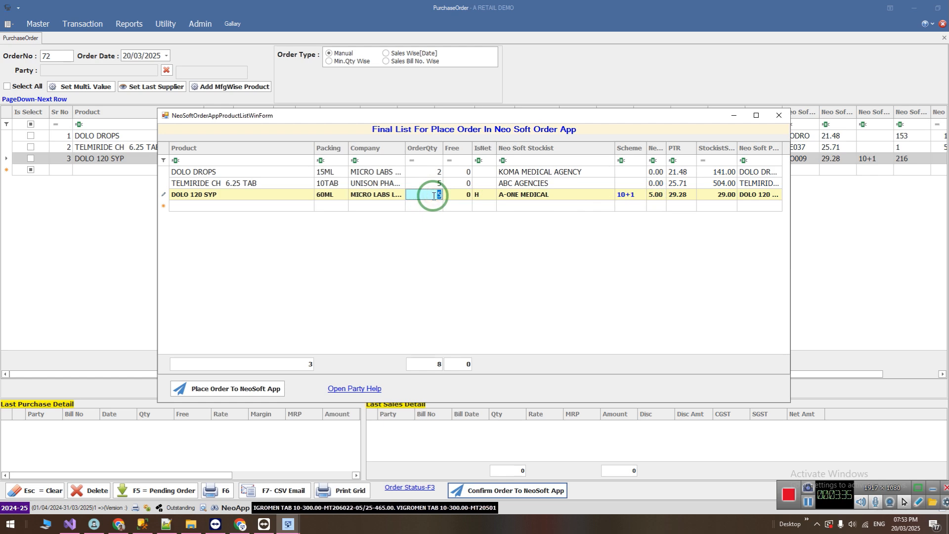
click(460, 196)
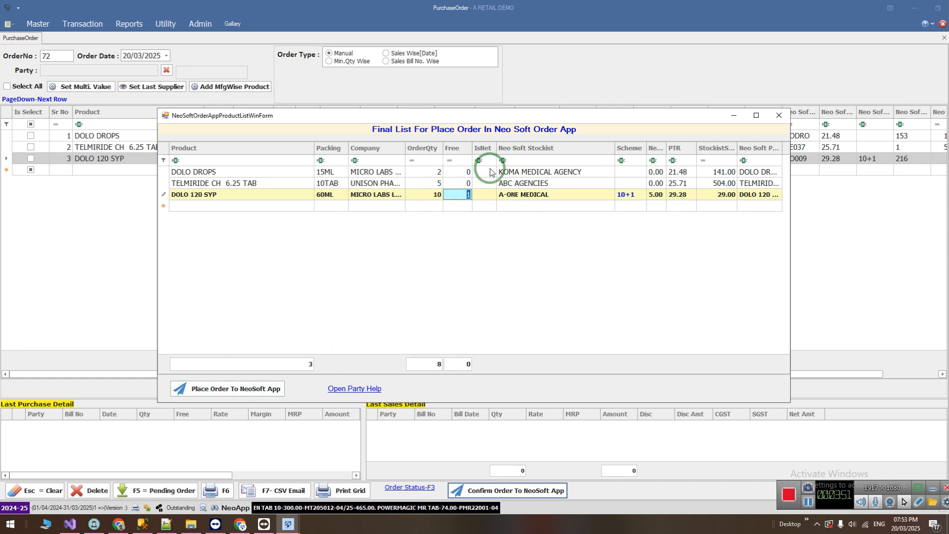
click(168, 171)
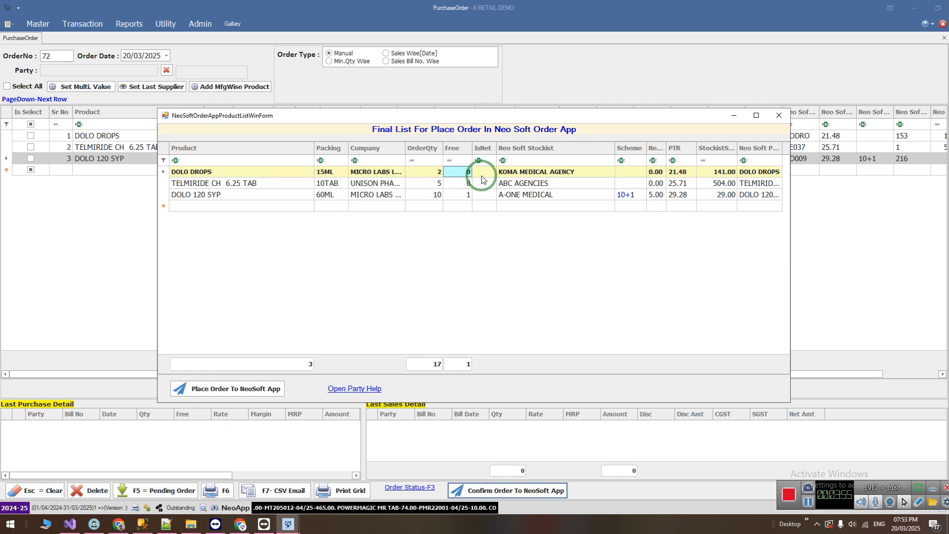
key(Left)
text(0)
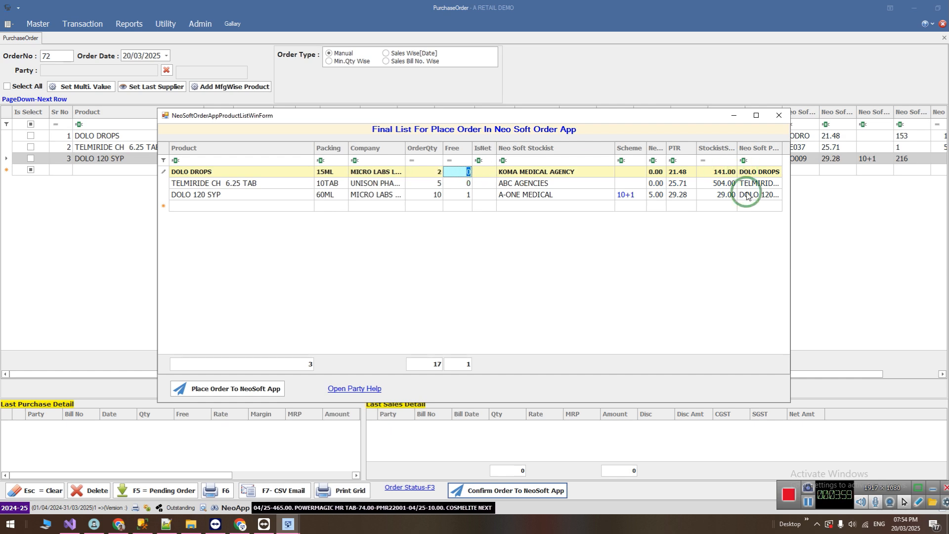
Try to place the order with a DOLO 120 SYP quantity of 30, declining to continue with the over-order quantity.
click(710, 195)
click(731, 195)
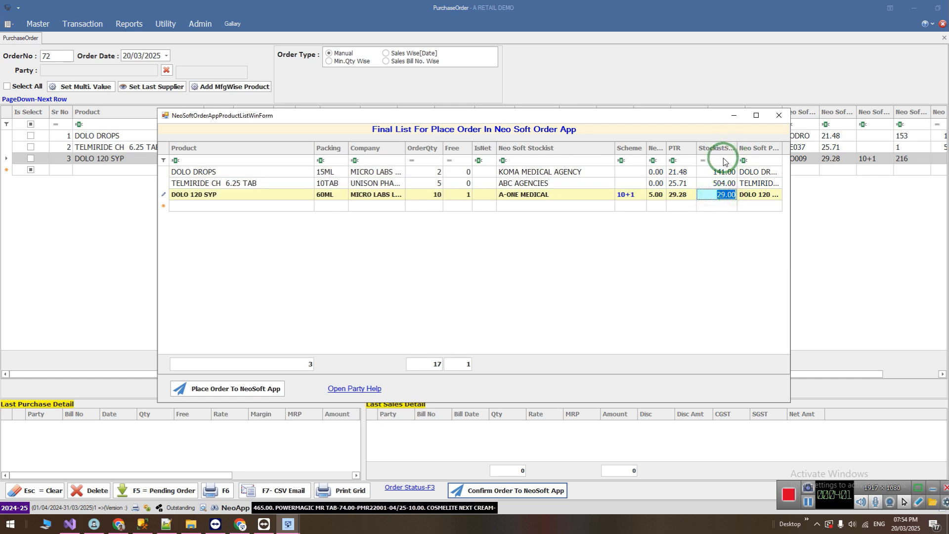
click(413, 197)
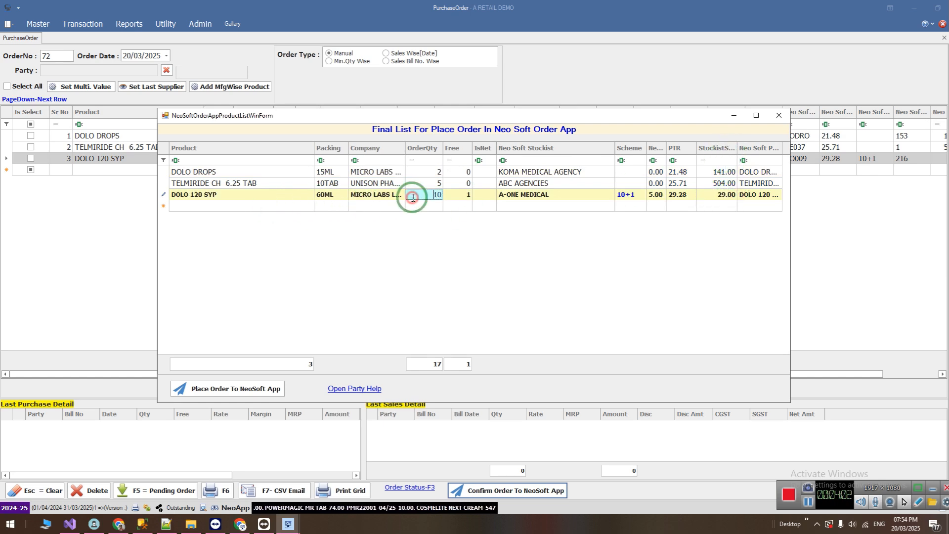
click(447, 196)
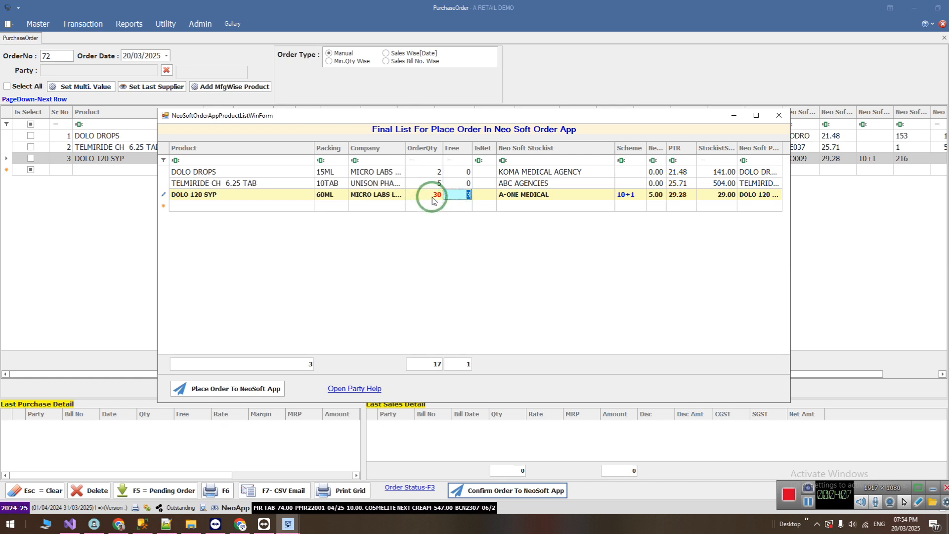
click(242, 388)
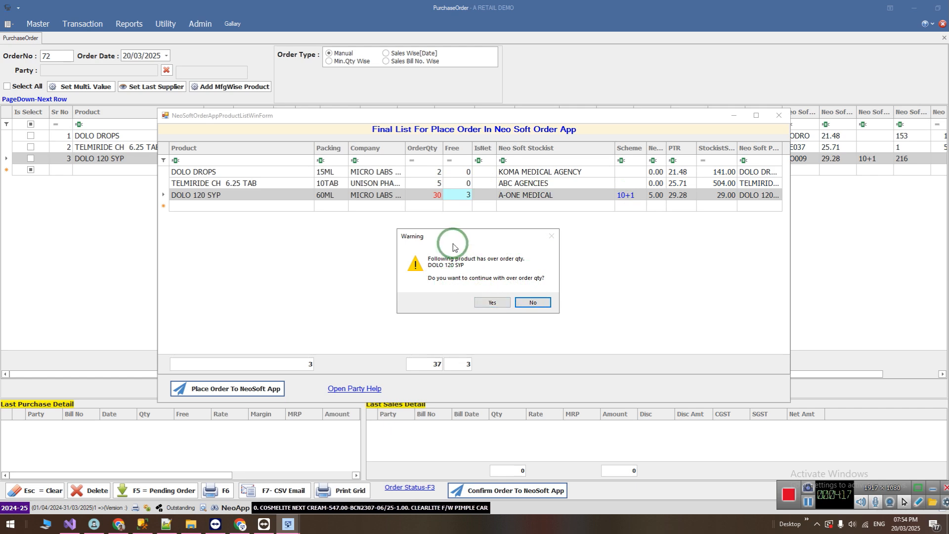
click(534, 302)
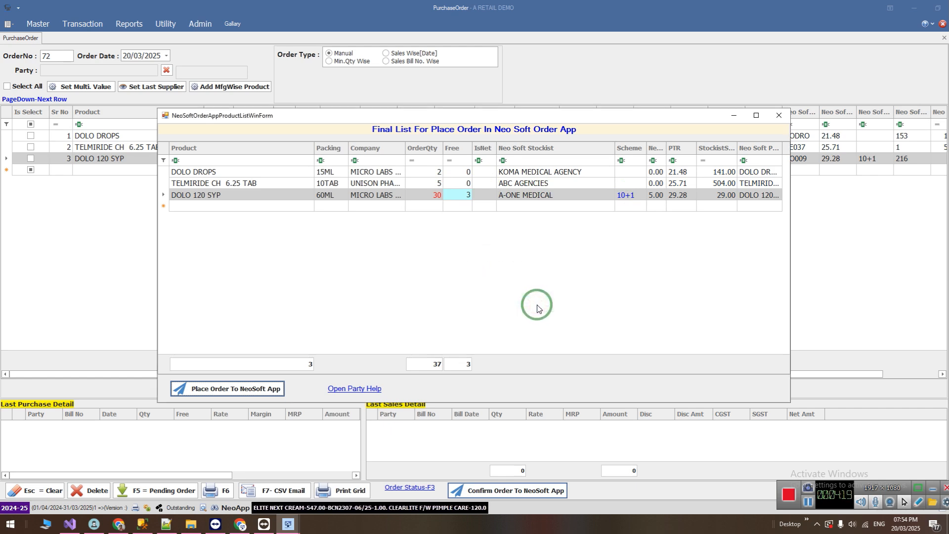
Set the order quantities of DOLO DROPS and TELMIRIDE CH 6.25 TAB to 0 in the final order list.
click(437, 198)
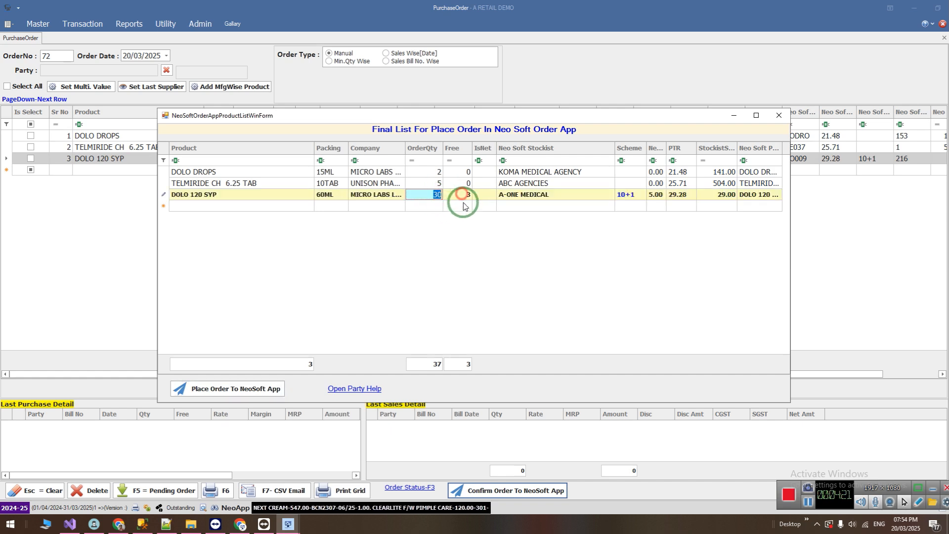
key(Up)
key(Up)
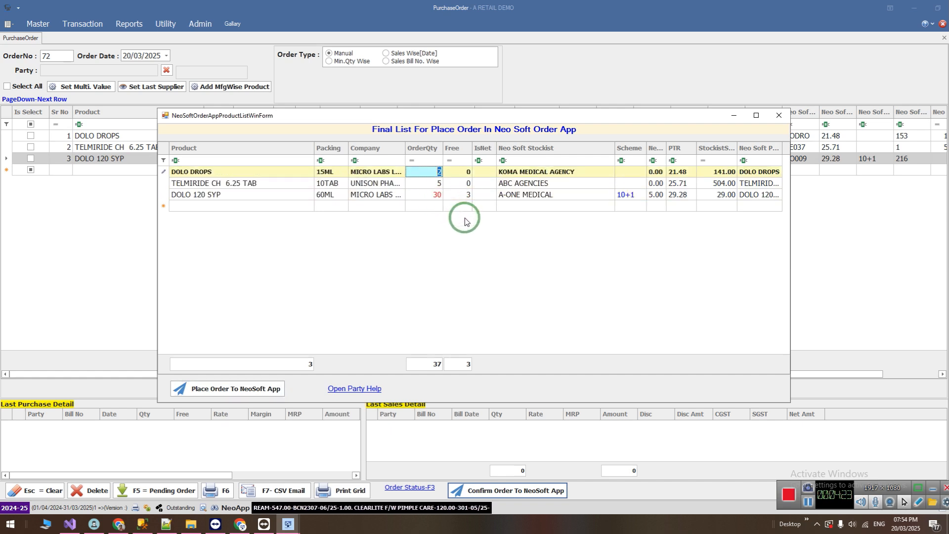
text(0)
key(Down)
text(0)
click(172, 172)
Close the final order list without placing the order, and examine the product rows and last purchase details of the pending orders.
click(786, 103)
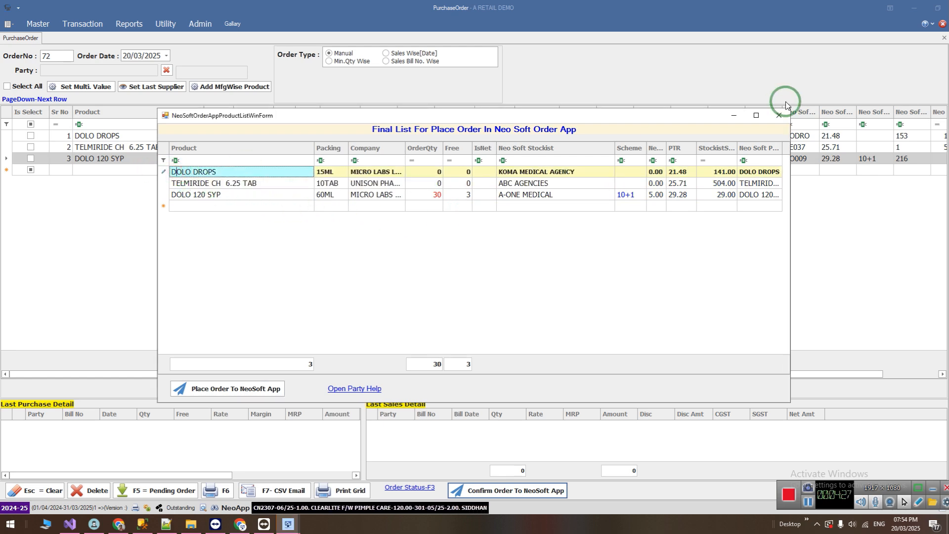
click(779, 115)
click(166, 489)
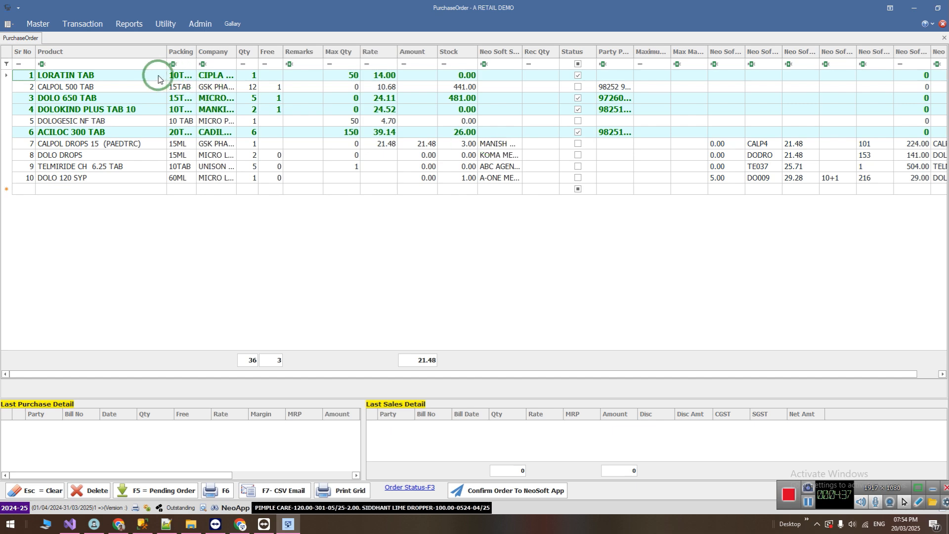
click(160, 109)
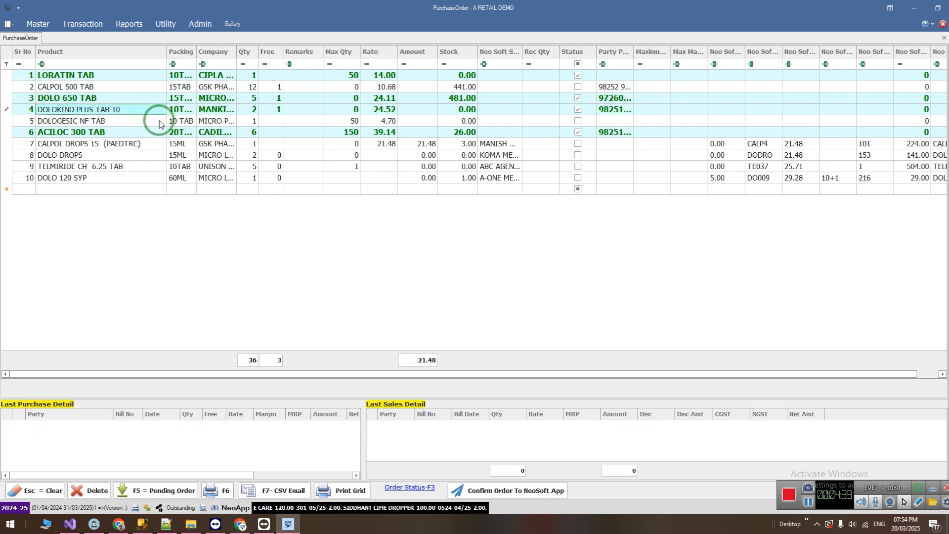
click(154, 132)
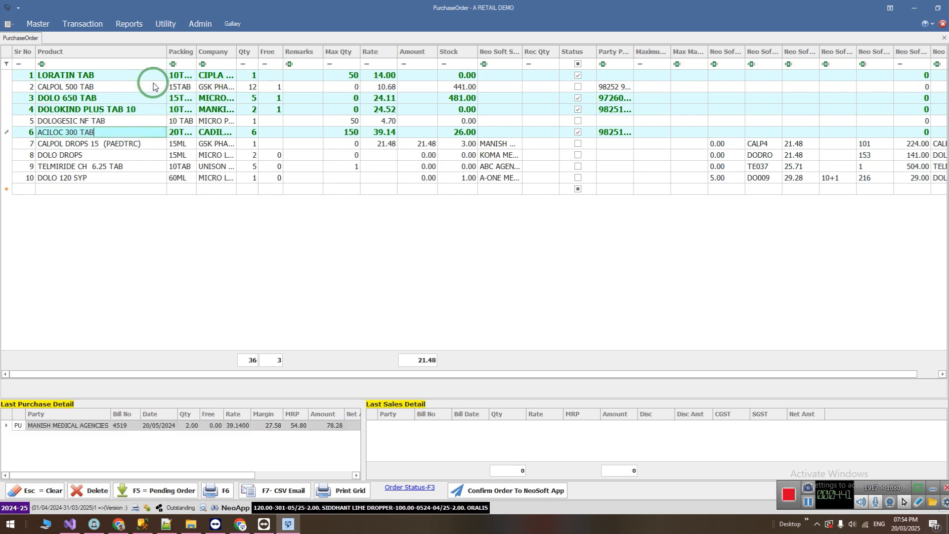
key(Down)
key(Down)
key(Down)
key(Down)
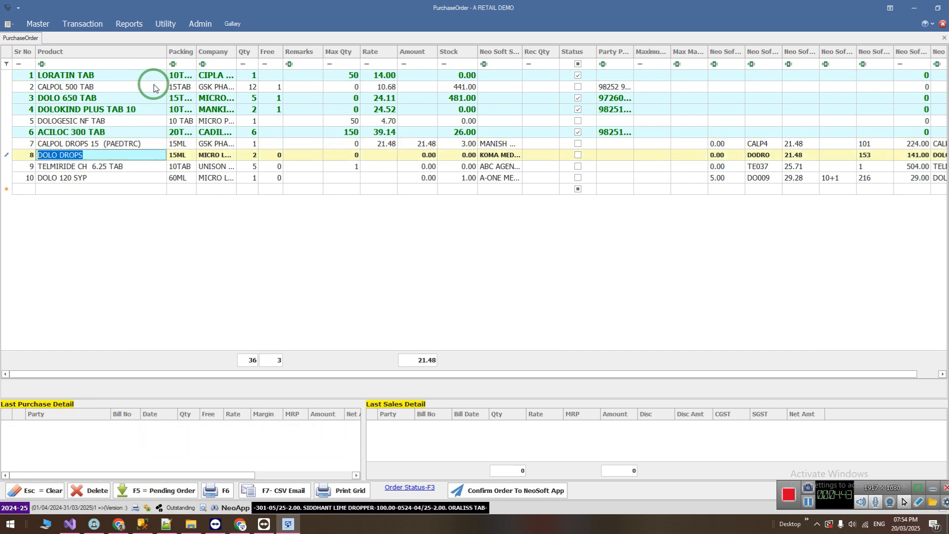
key(Up)
key(Up)
key(Up)
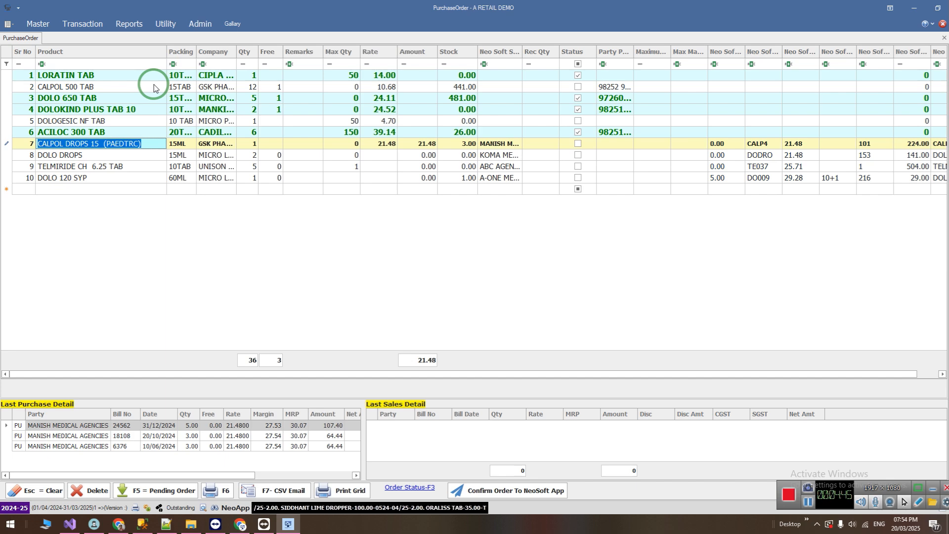
Delete the CALPOL DROPS 15 (PAEDTRC) and DOLO DROPS rows from the pending orders.
click(4, 147)
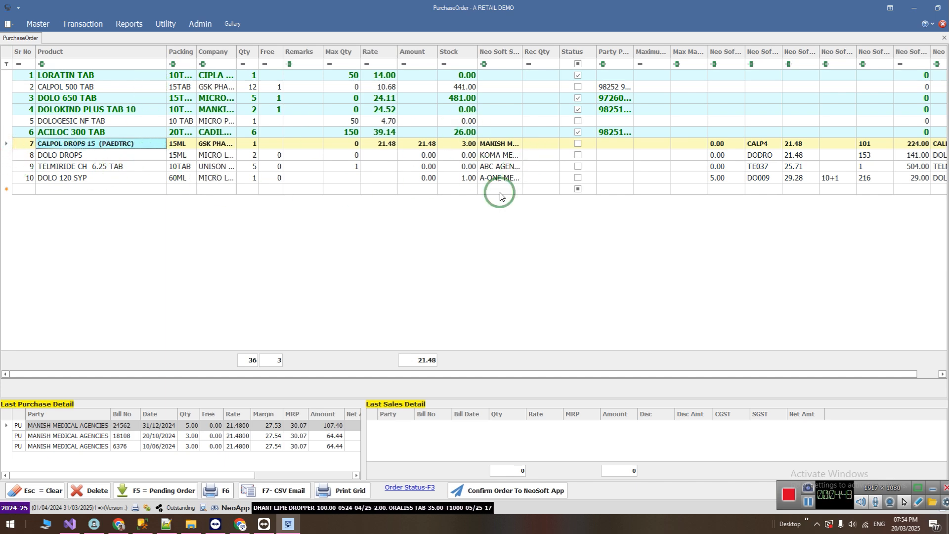
key(Delete)
key(Return)
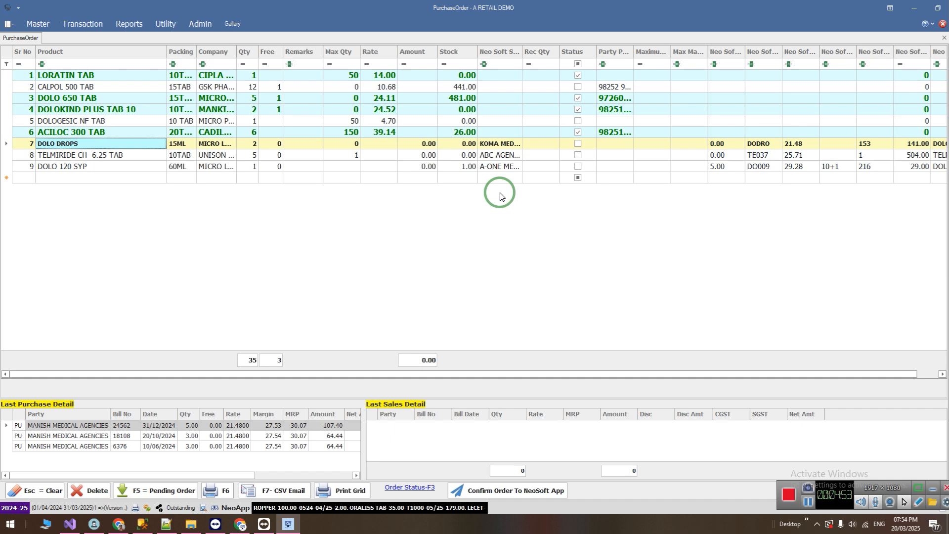
key(Delete)
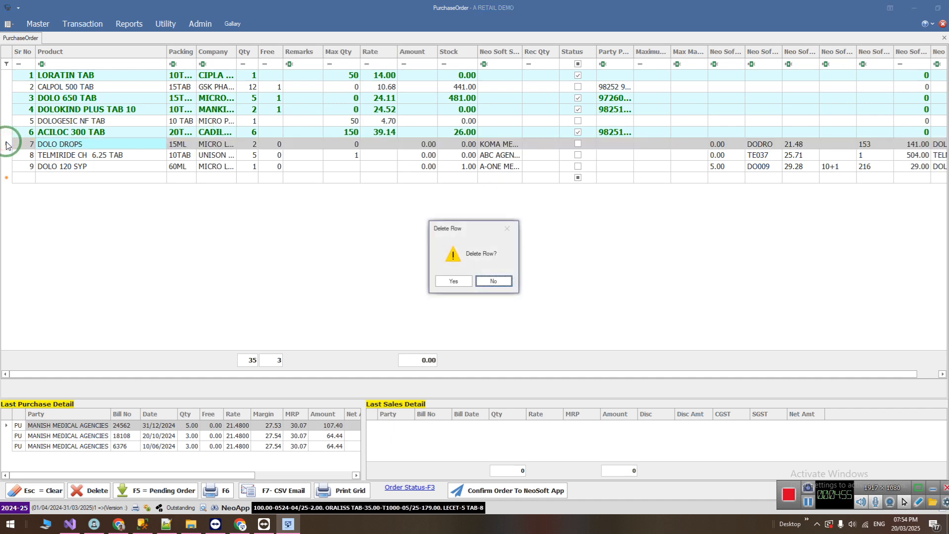
key(Left)
key(Return)
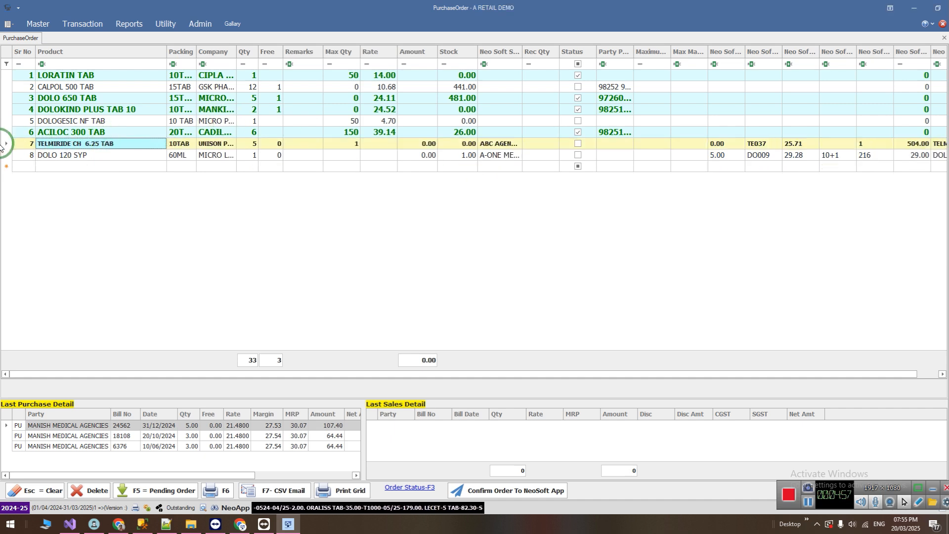
Delete the DOLO 120 SYP row from the pending orders.
click(5, 154)
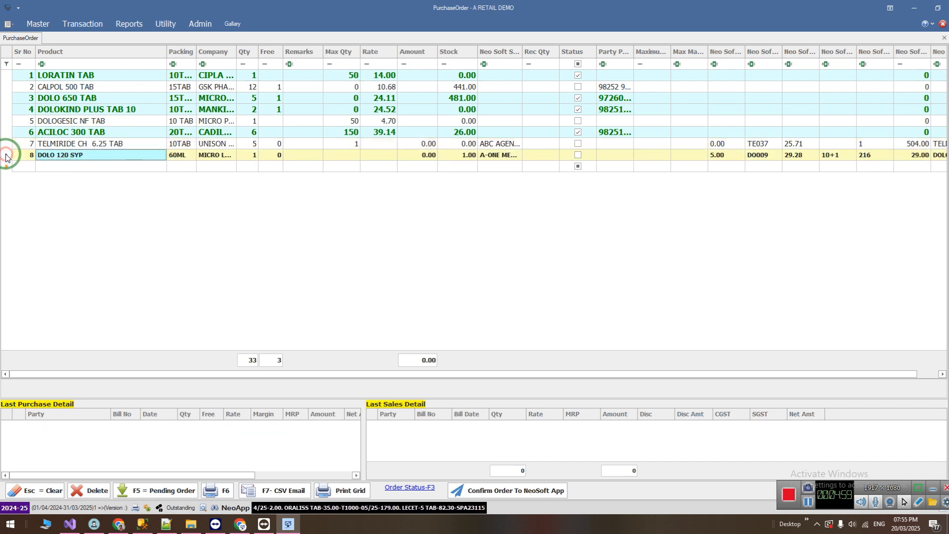
key(Delete)
key(Left)
key(Return)
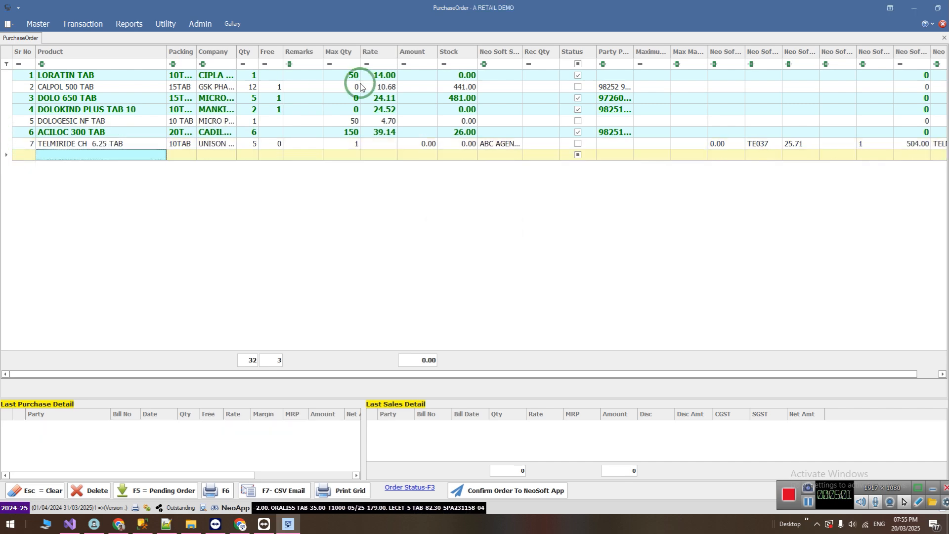
Confirm the pending order and place 5 TELMIRIDE CH 6.25 TAB with ABC AGENCIES from the final order list.
click(495, 144)
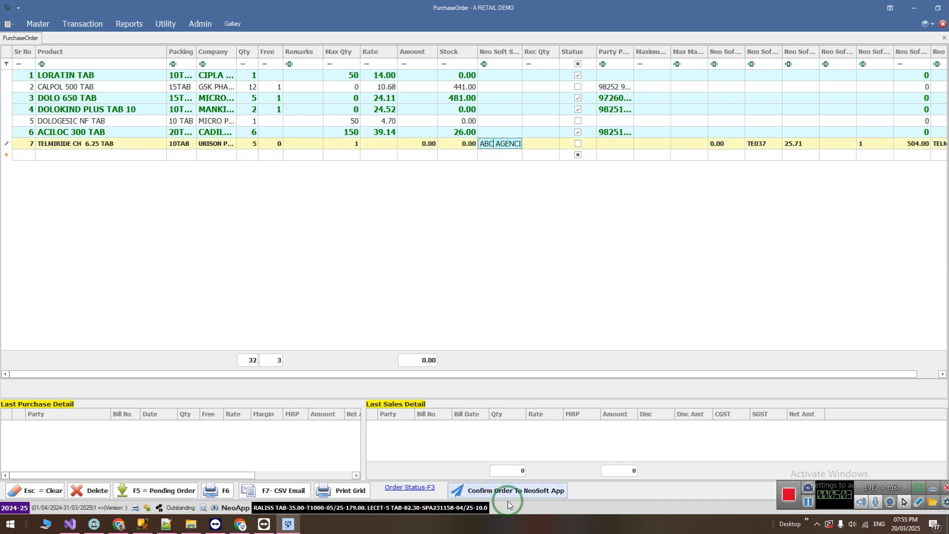
click(520, 492)
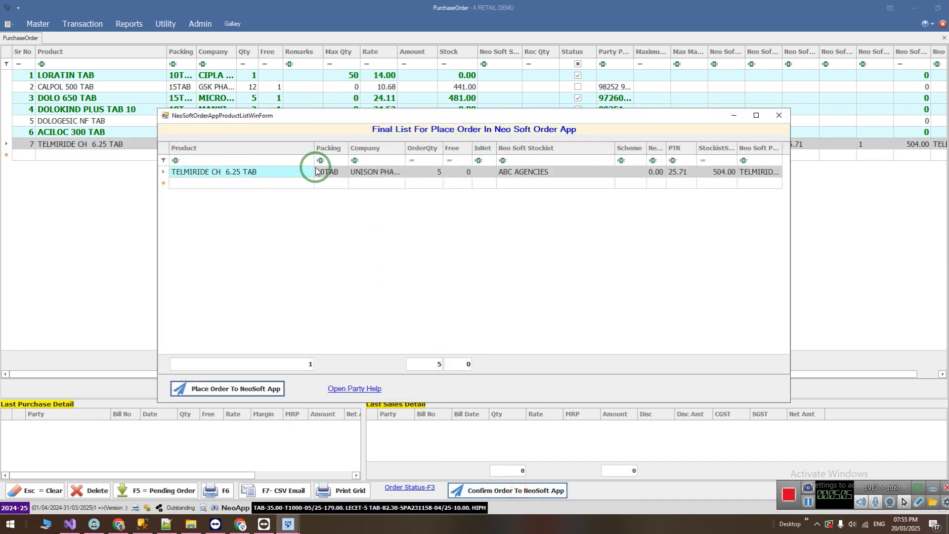
click(282, 171)
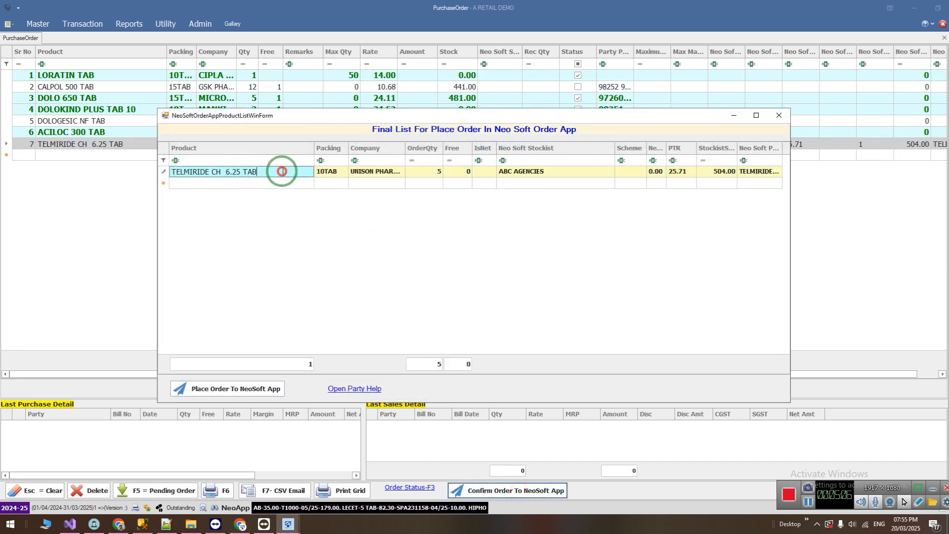
click(442, 171)
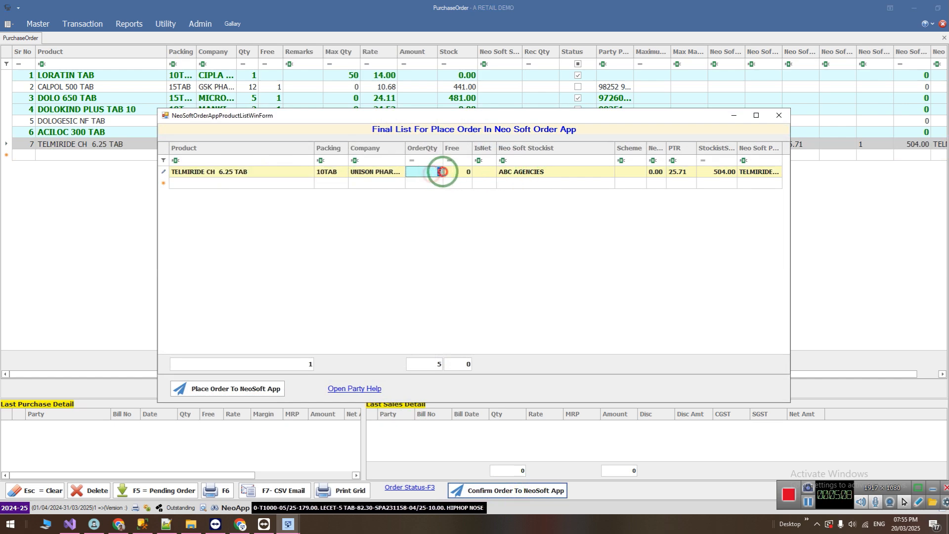
click(253, 391)
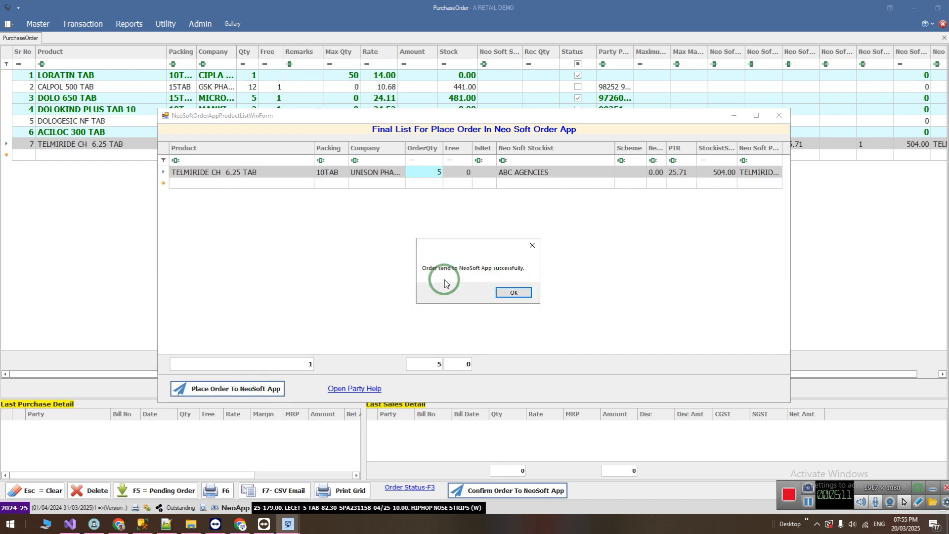
click(509, 292)
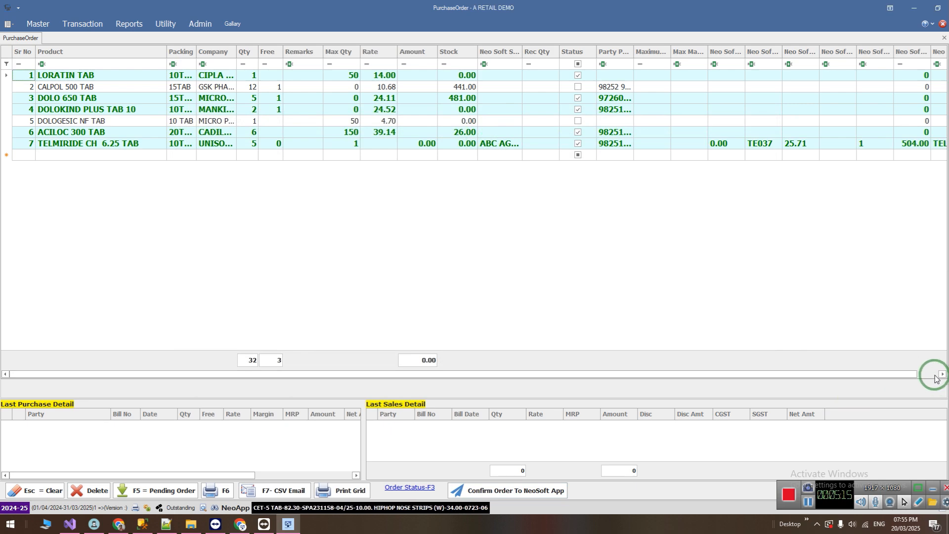
Examine the placed TELMIRIDE CH 6.25 TAB row across the purchase order columns.
click(142, 143)
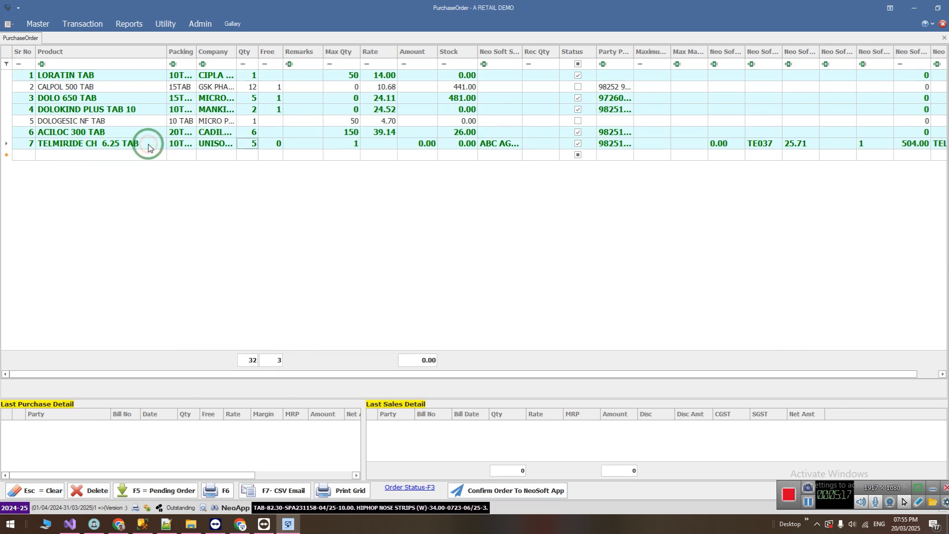
click(924, 374)
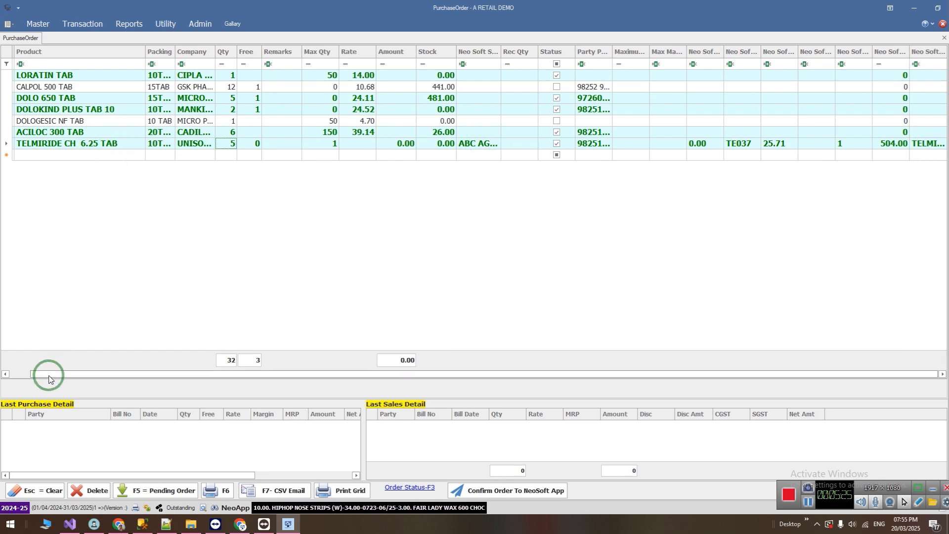
click(16, 374)
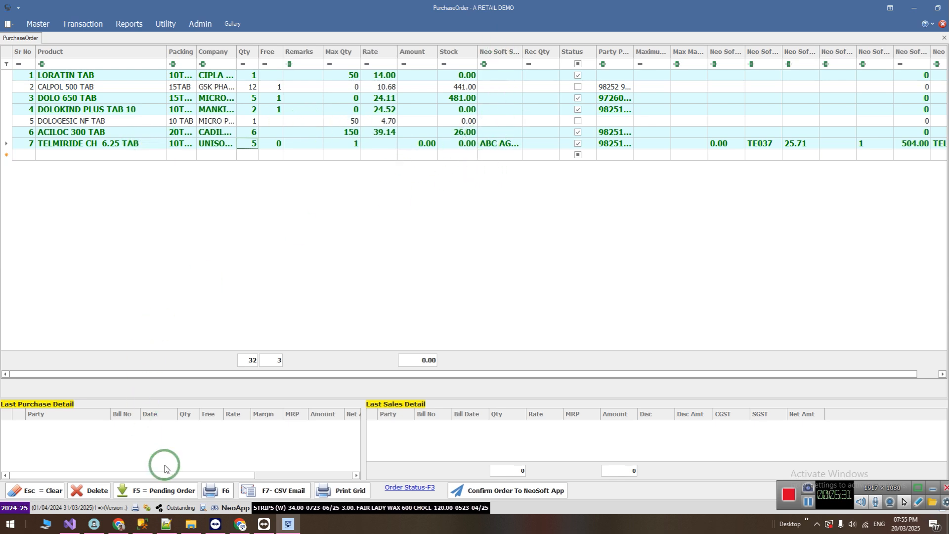
Switch to the NeoSoft order web app in Chrome and view the ABC AGENCIES order's details from a refreshed Order History.
click(234, 525)
click(227, 193)
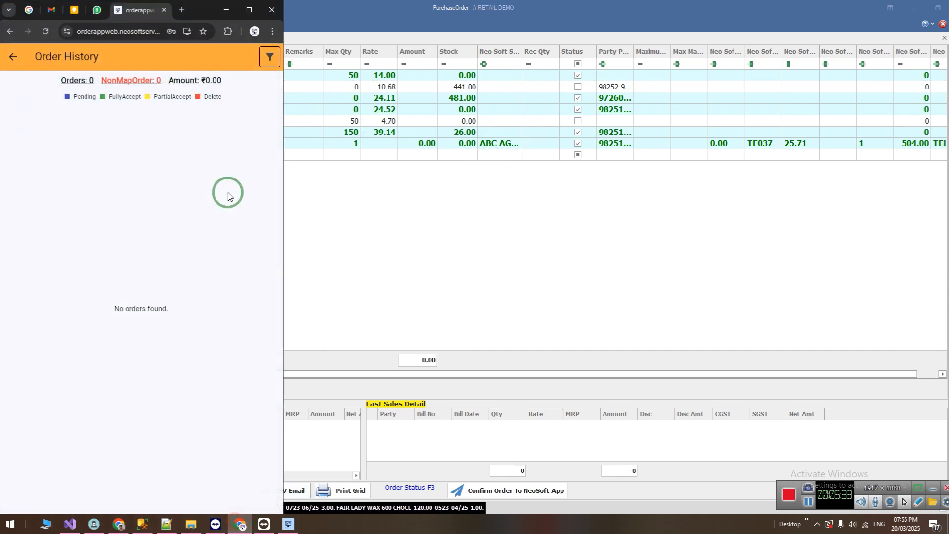
click(11, 60)
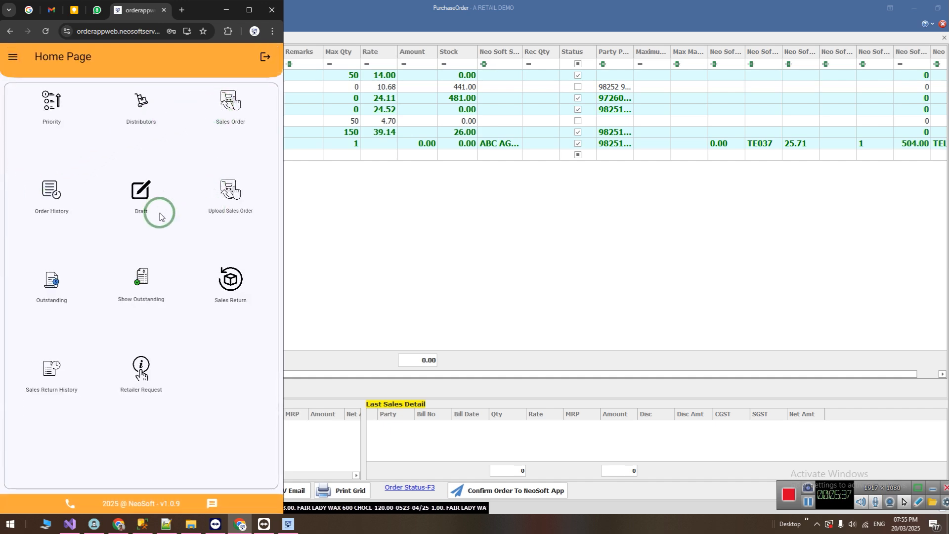
click(45, 192)
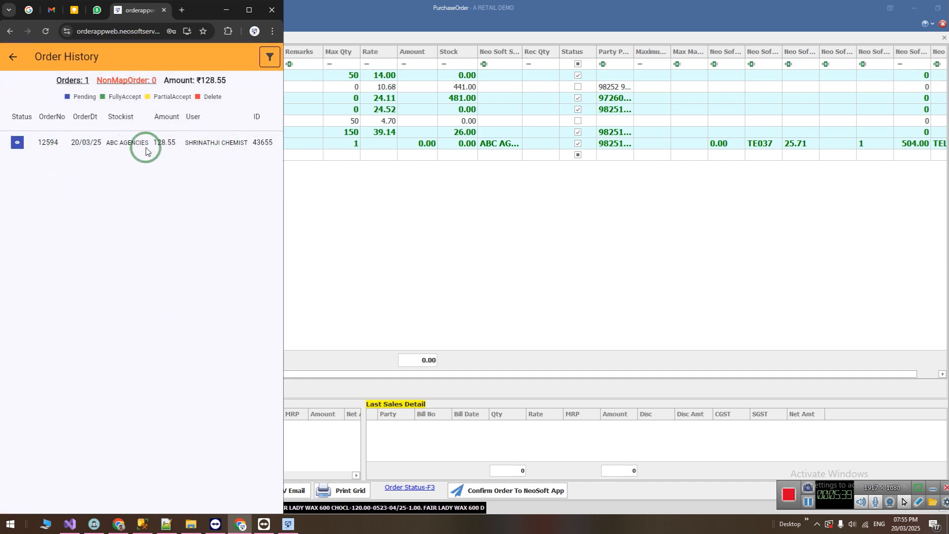
click(17, 145)
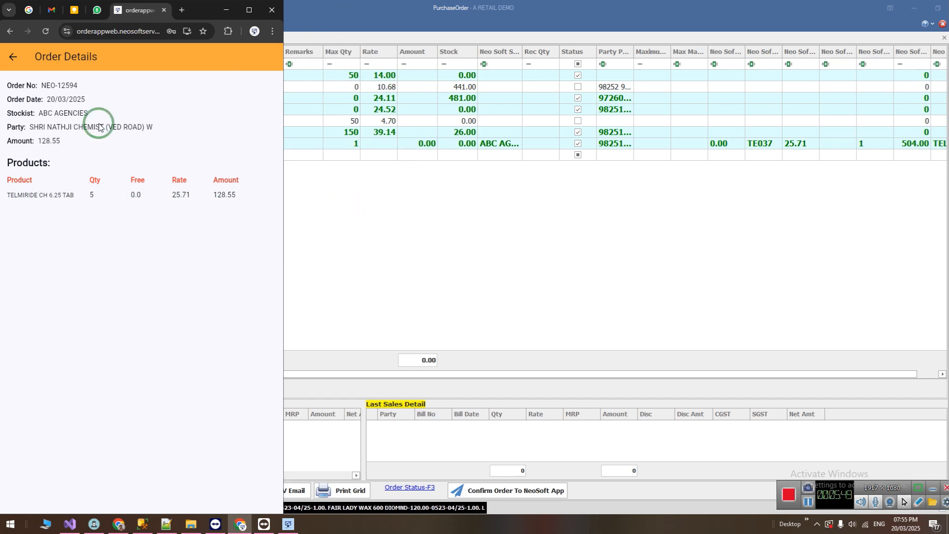
Look at the web app's home page and empty Sales Order page, exit without ordering and return to the purchase order.
click(13, 57)
click(14, 58)
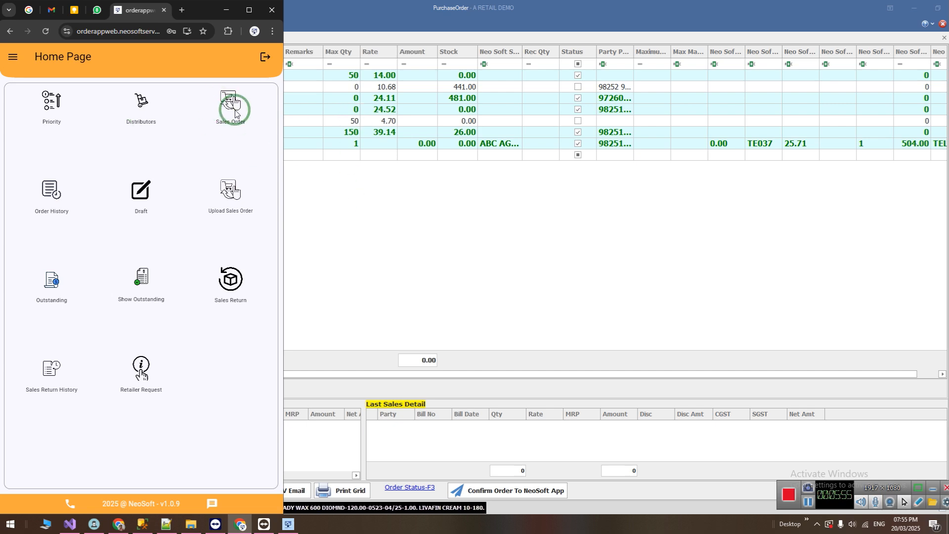
click(113, 34)
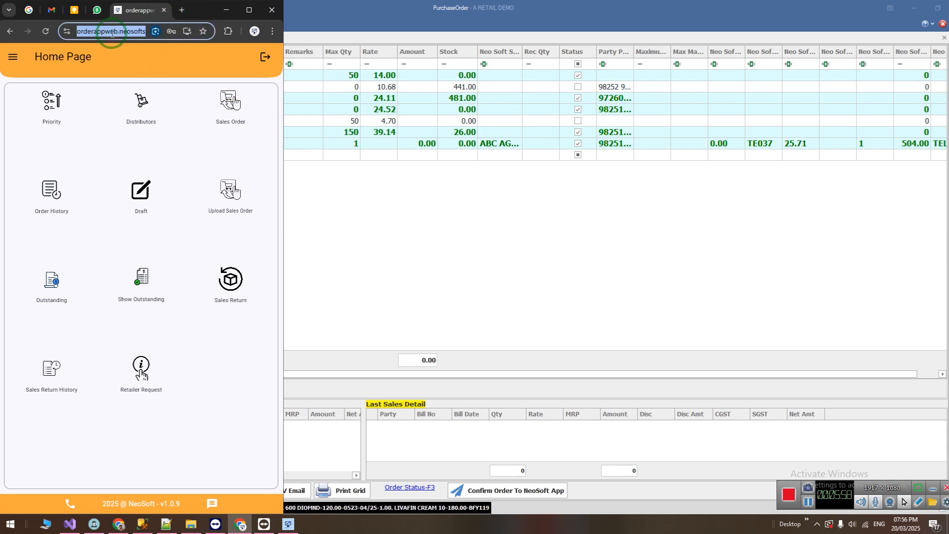
click(32, 137)
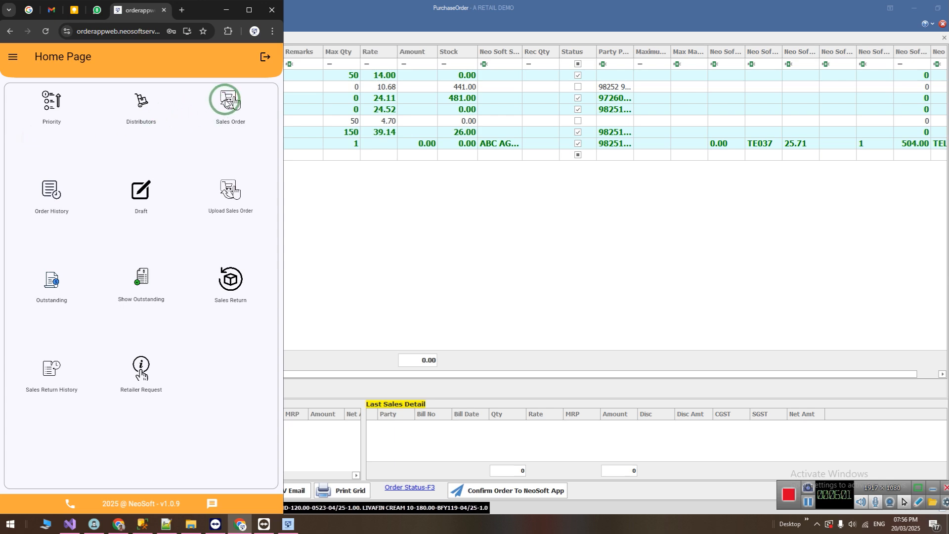
click(227, 103)
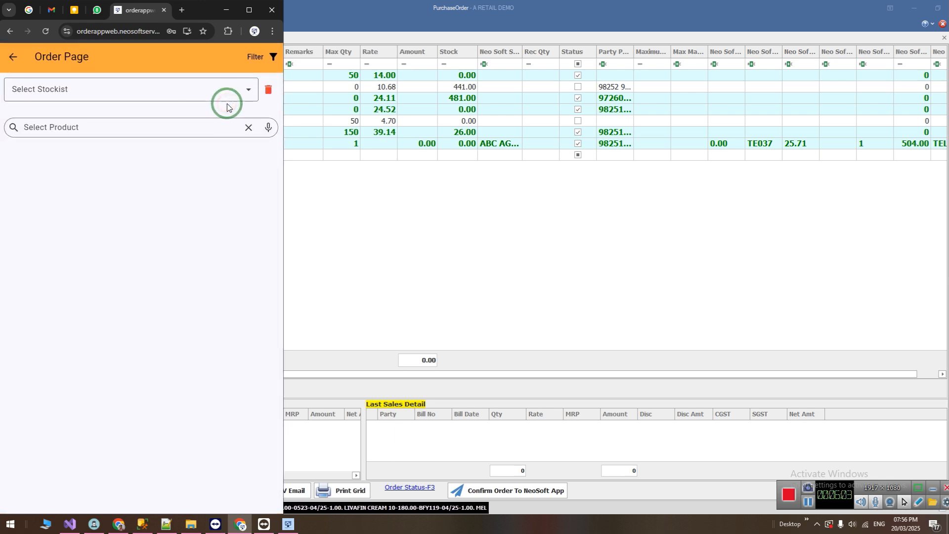
click(21, 68)
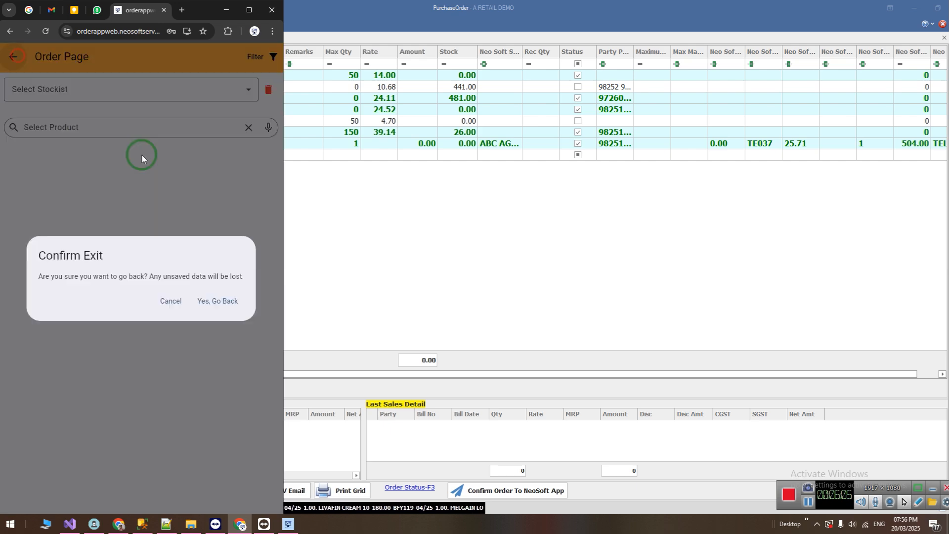
click(210, 297)
click(485, 192)
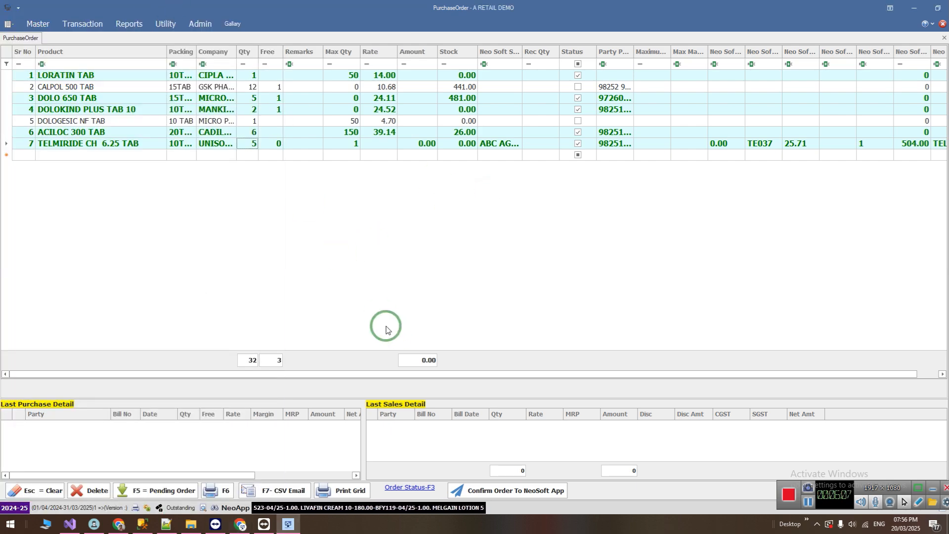
Switch to Notepad++ and mark the Manual purchase order type as "--Done".
click(166, 524)
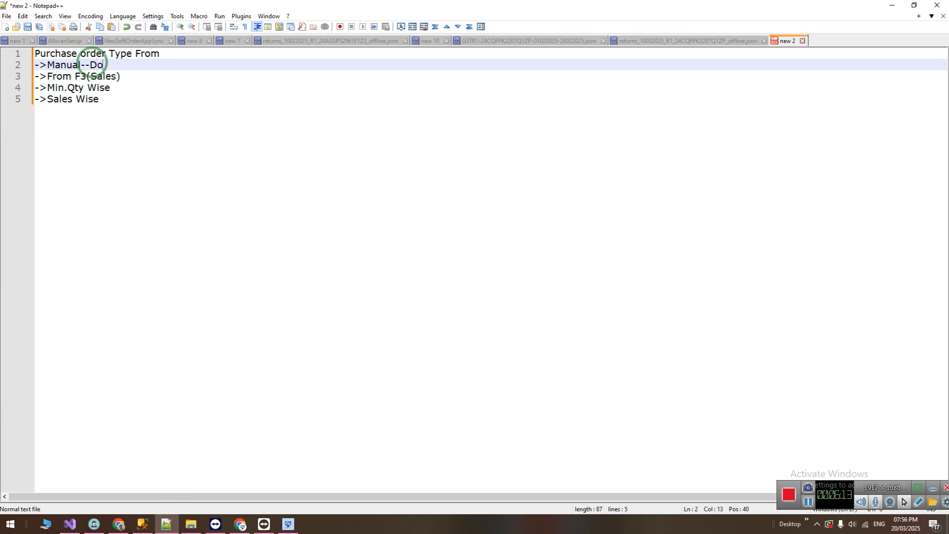
key(Down)
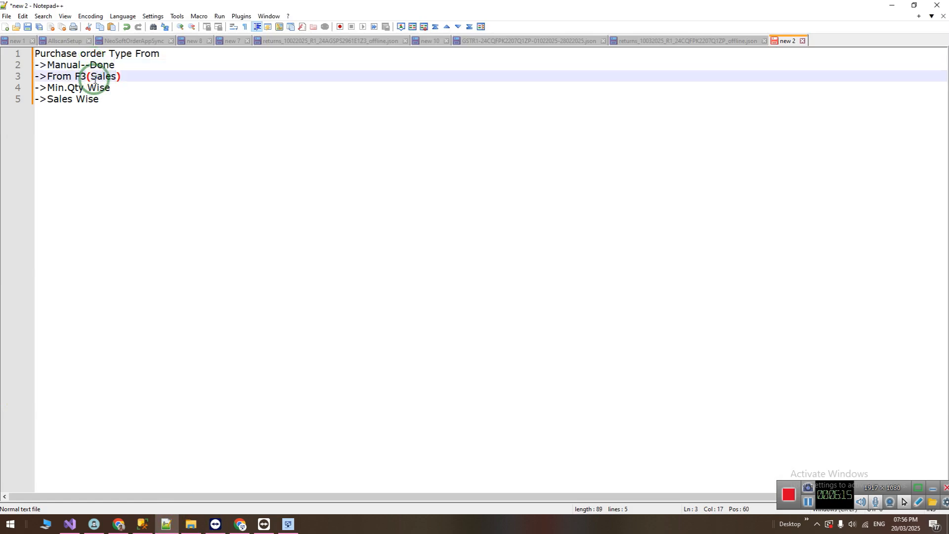
Switch back to the purchase order and examine the LORATIN TAB, ACILOC 300 TAB and TELMIRIDE CH 6.25 TAB rows.
click(288, 523)
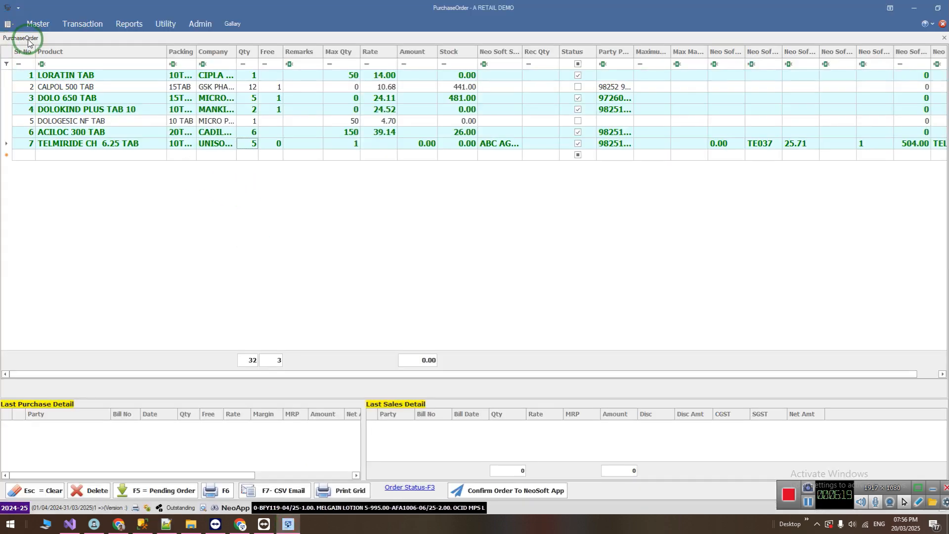
click(162, 76)
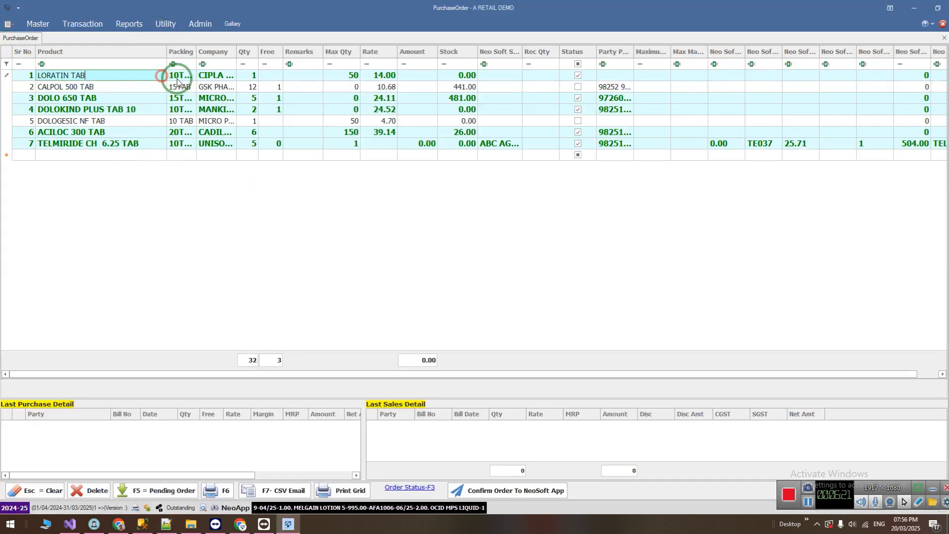
click(462, 147)
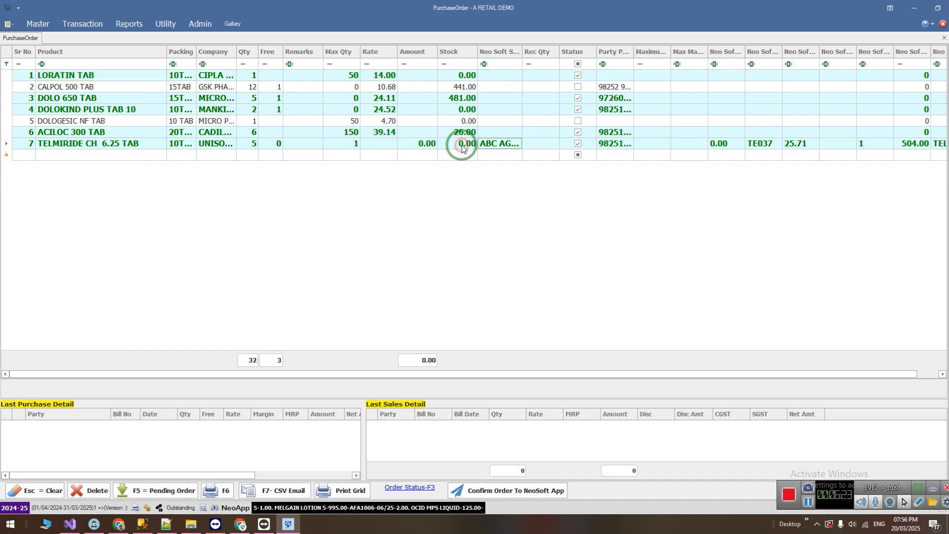
key(Up)
key(Left)
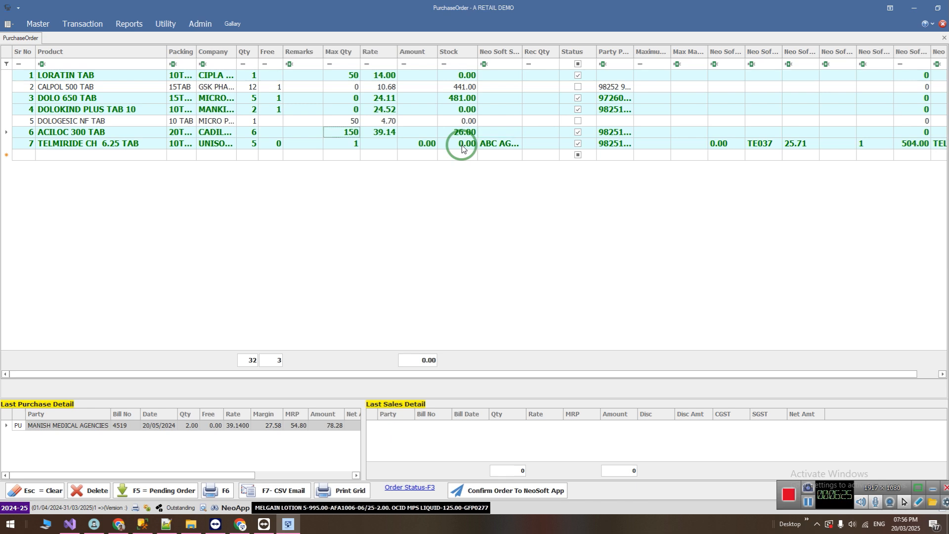
click(462, 147)
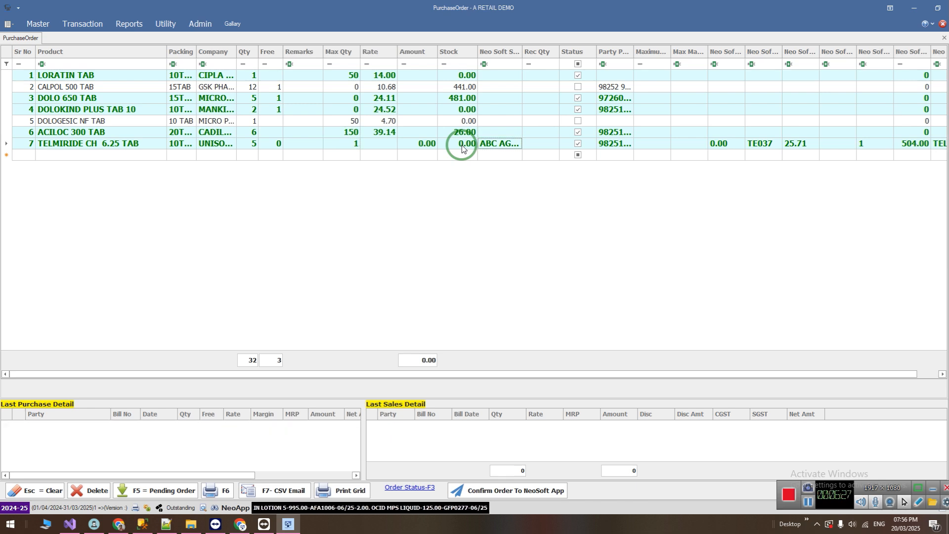
click(466, 77)
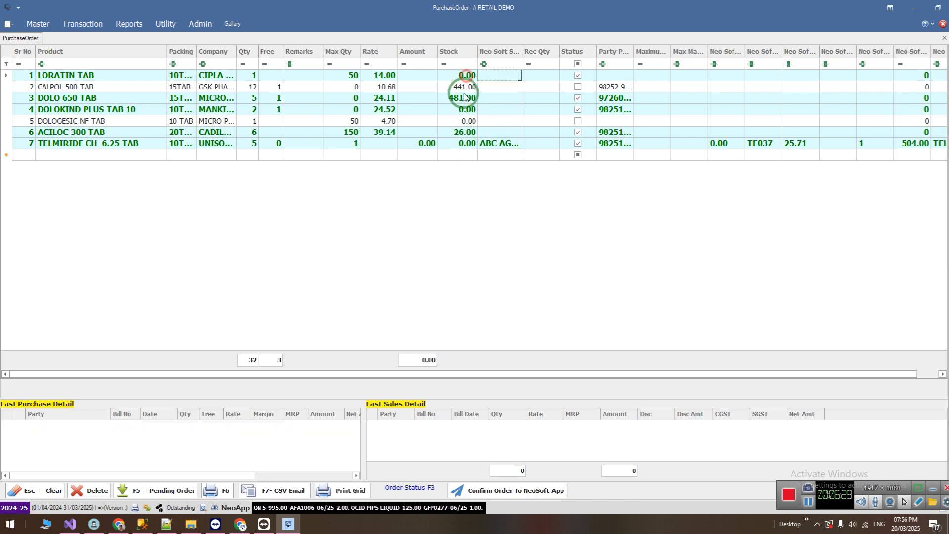
click(460, 144)
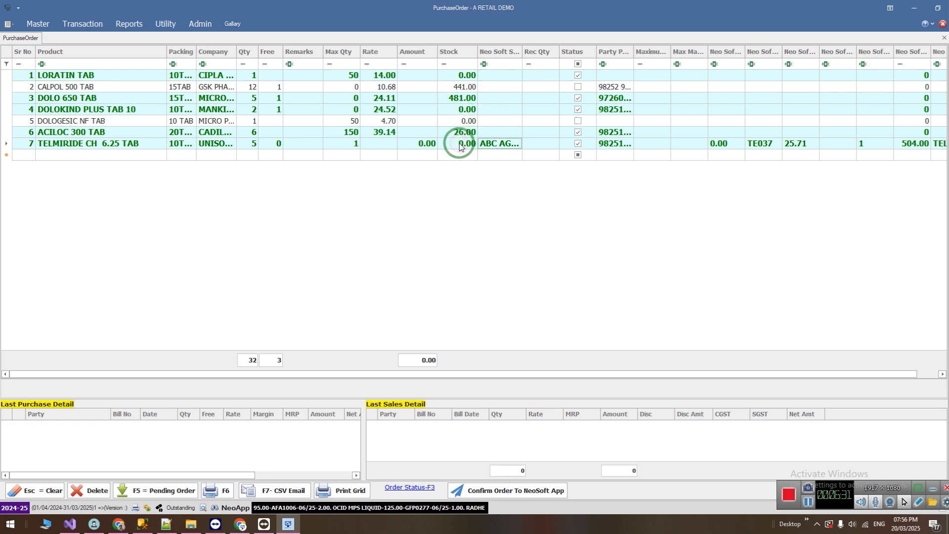
In Notepad++, add the heading "Online Stockist Order" below the purchase order types and enter an order note beneath it.
click(166, 524)
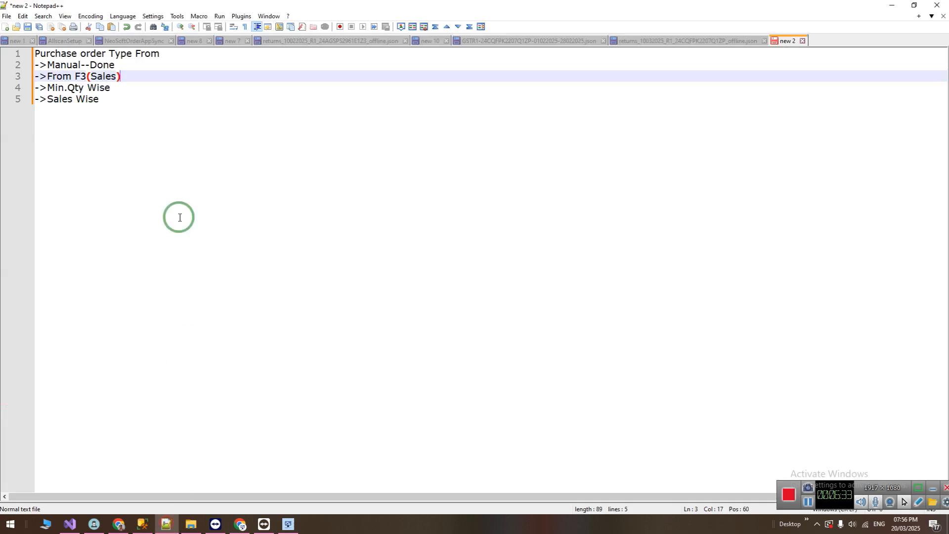
key(Down)
key(Down)
key(Return)
key(Return)
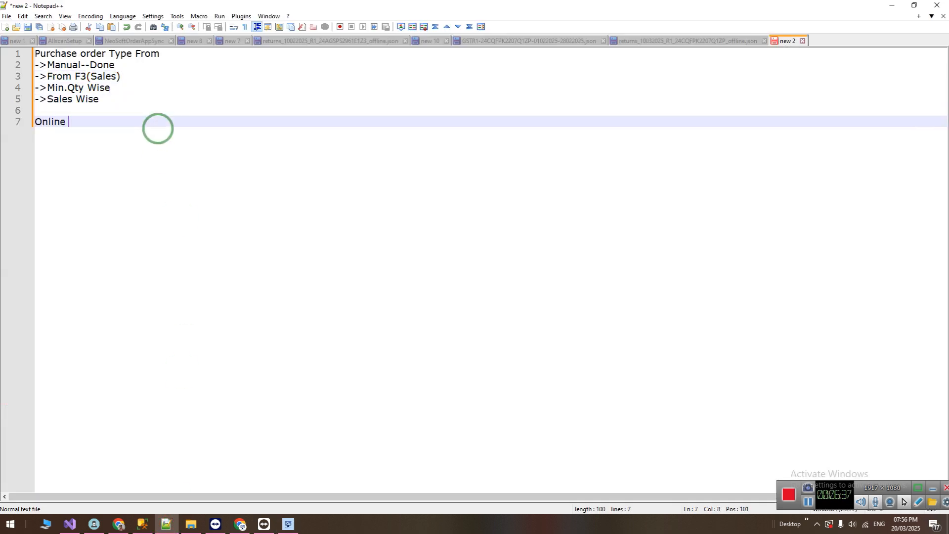
text(Online Stockist Order)
key(Return)
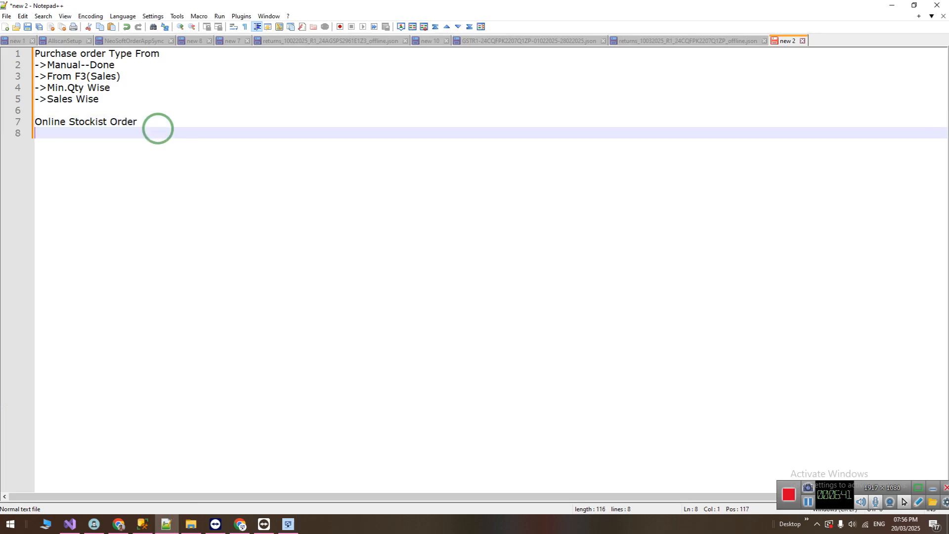
text(ordreer t)
Switch back to the purchase order and select the LORATIN TAB product name.
click(288, 523)
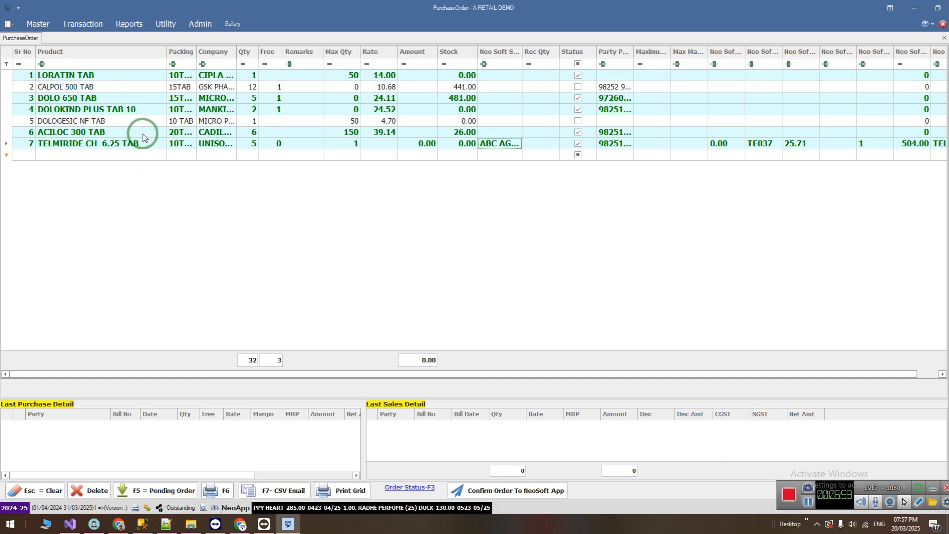
click(118, 77)
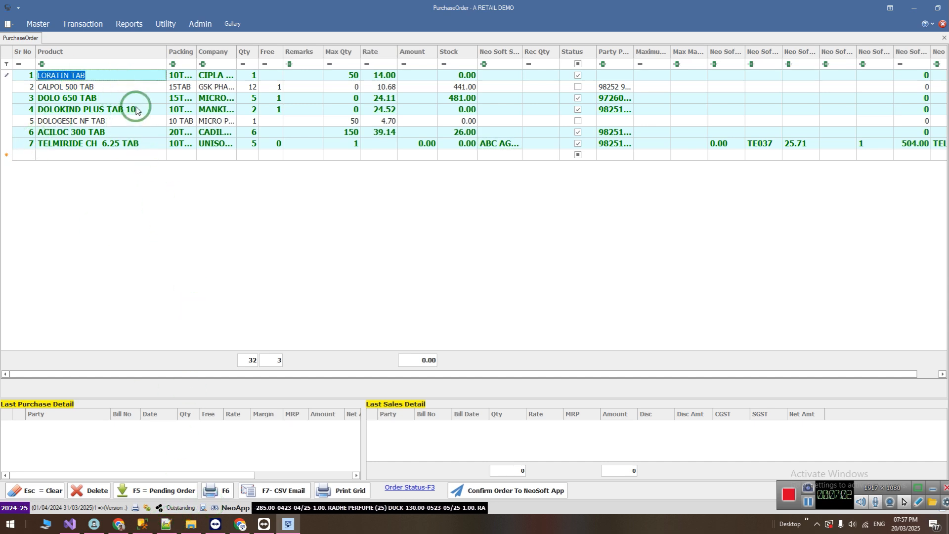
In Notepad++, add the note "product auto map" below "order track" and return to the purchase order.
click(166, 523)
key(Return)
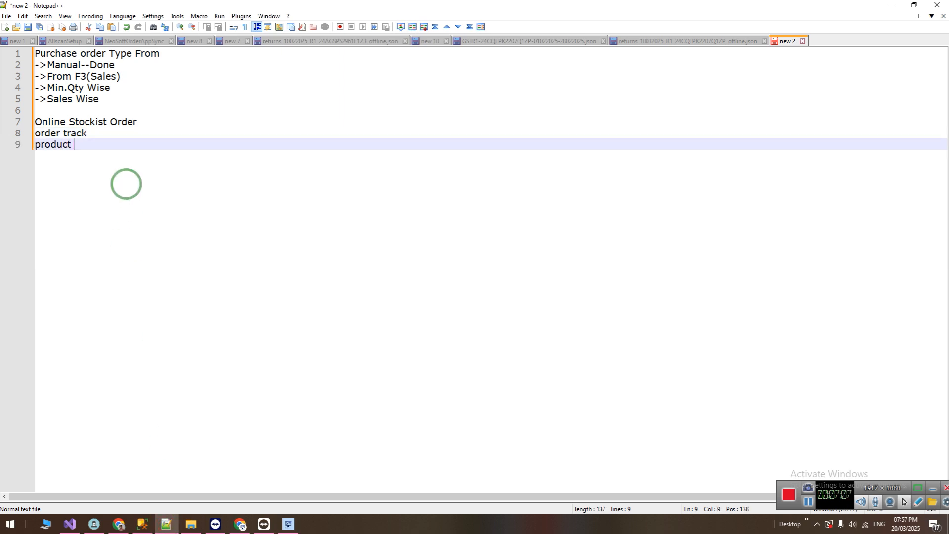
key(shift+Up)
key(shift+Up)
key(shift+Home)
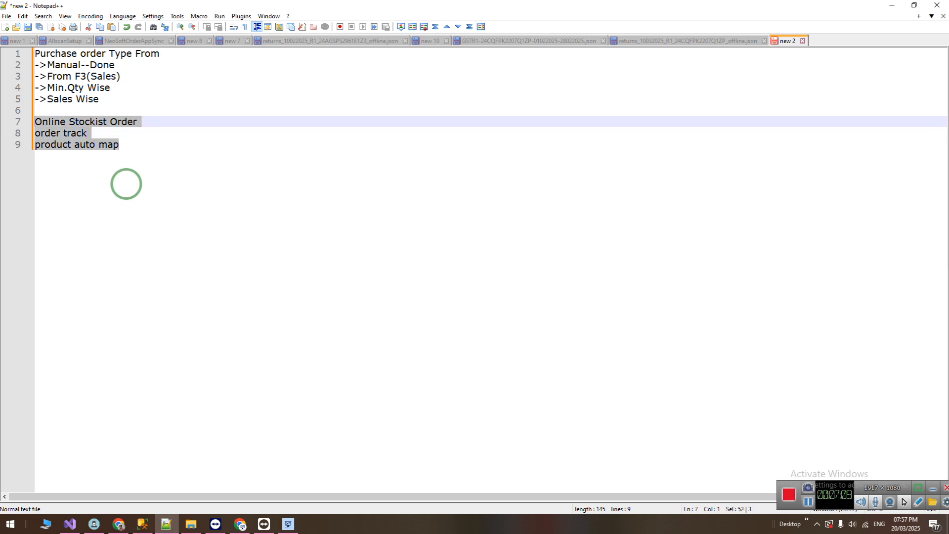
click(292, 524)
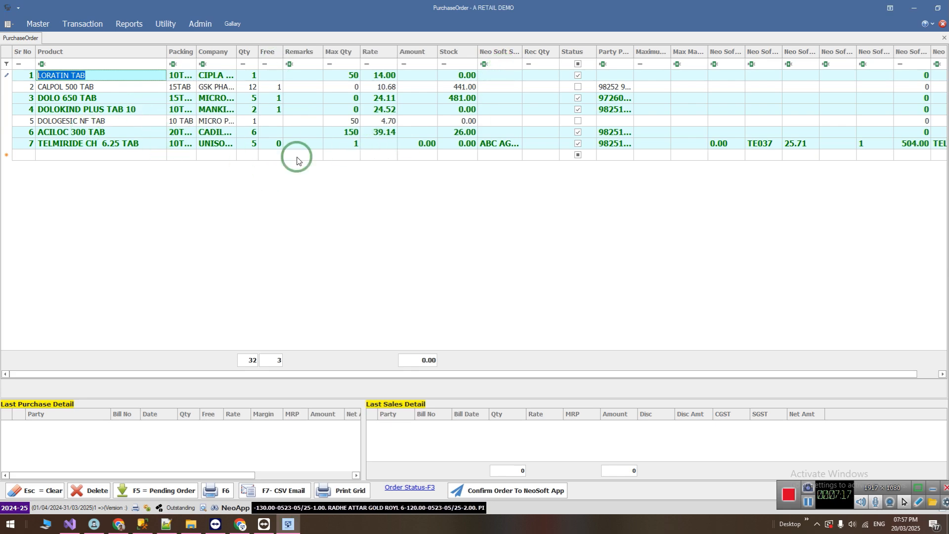
In Notepad++, delete the Online Stockist Order heading with its notes and place the cursor after "From F3(Sales)".
key(alt+Tab)
drag(140, 146, 16, 117)
key(BackSpace)
key(BackSpace)
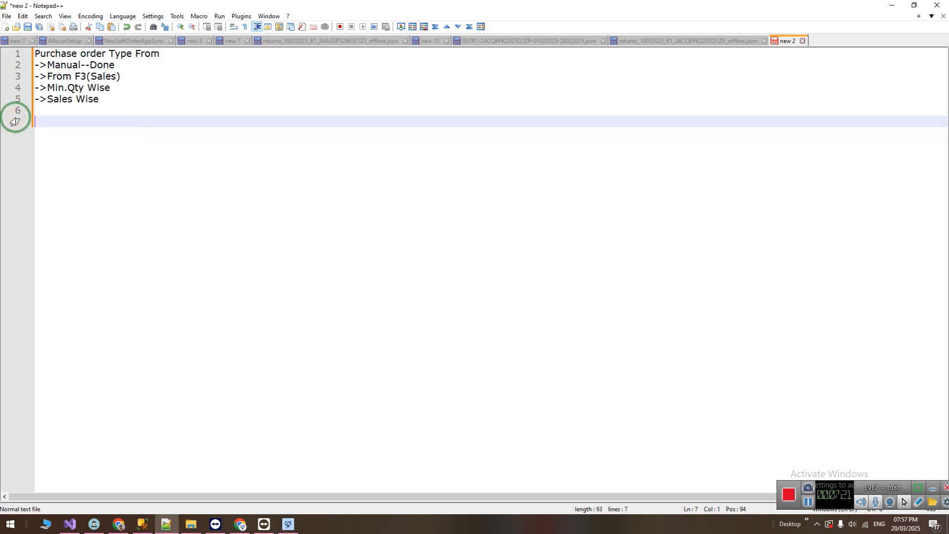
drag(47, 75, 122, 75)
click(131, 74)
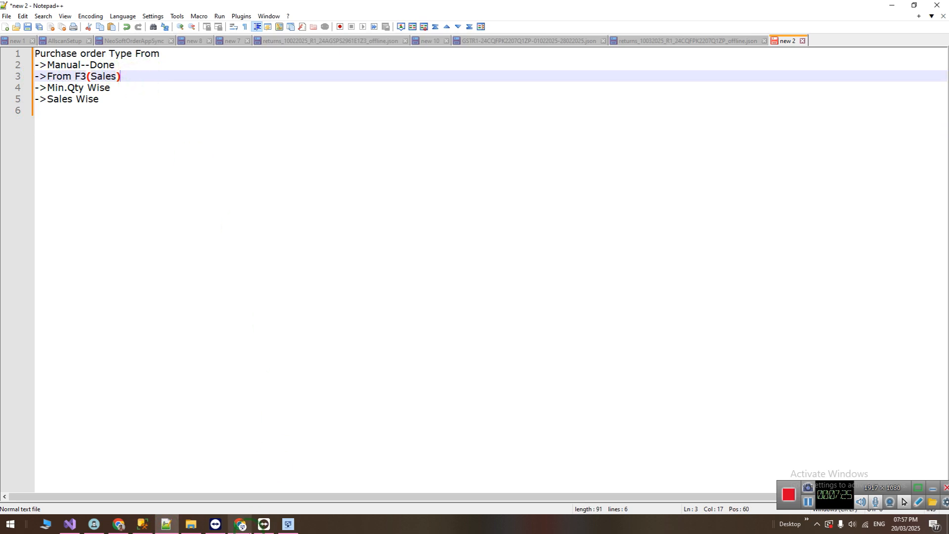
Switch back to Neo Soft, close the purchase order and open a new sales bill.
click(300, 527)
click(26, 44)
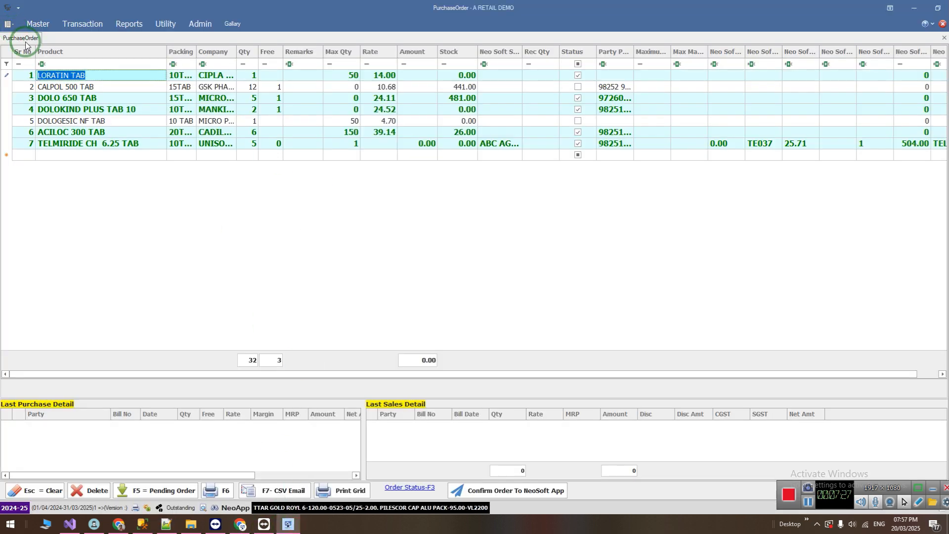
middle_click(29, 38)
click(82, 26)
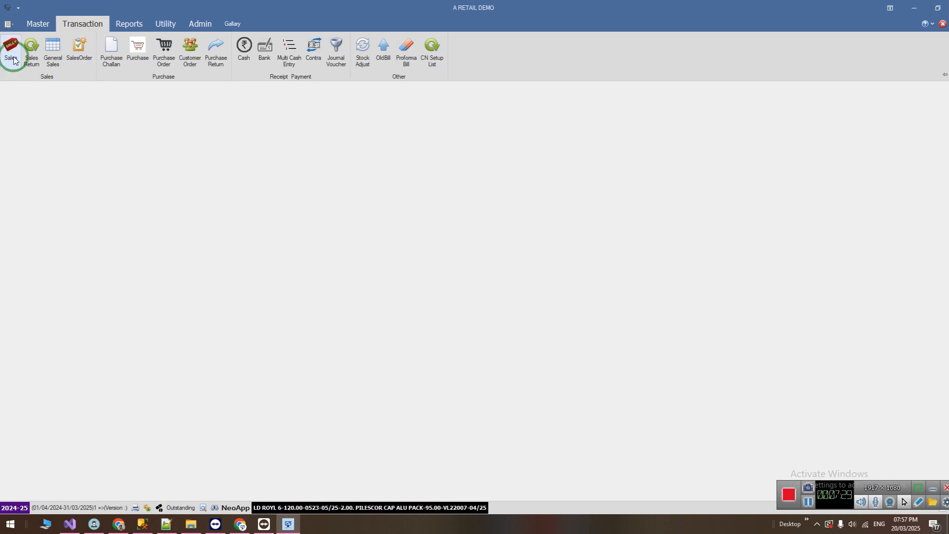
click(67, 32)
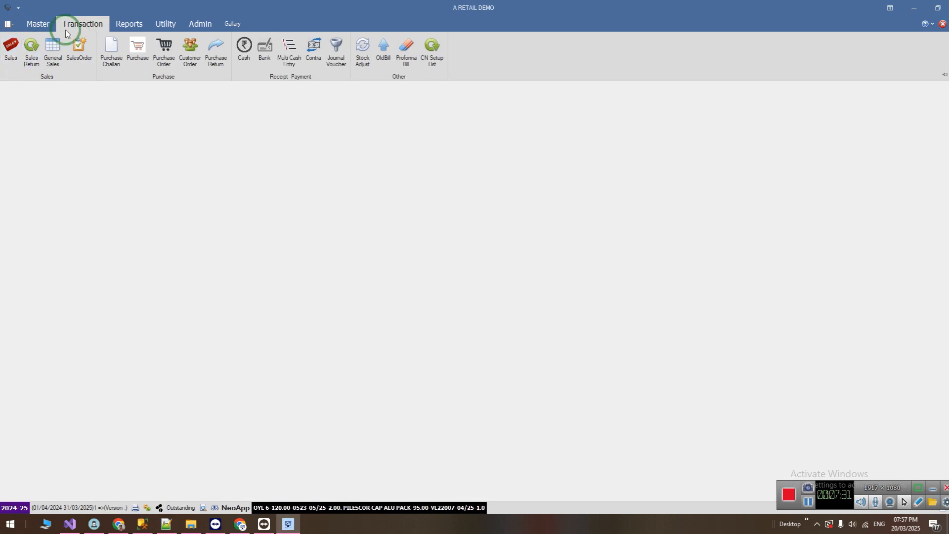
click(8, 54)
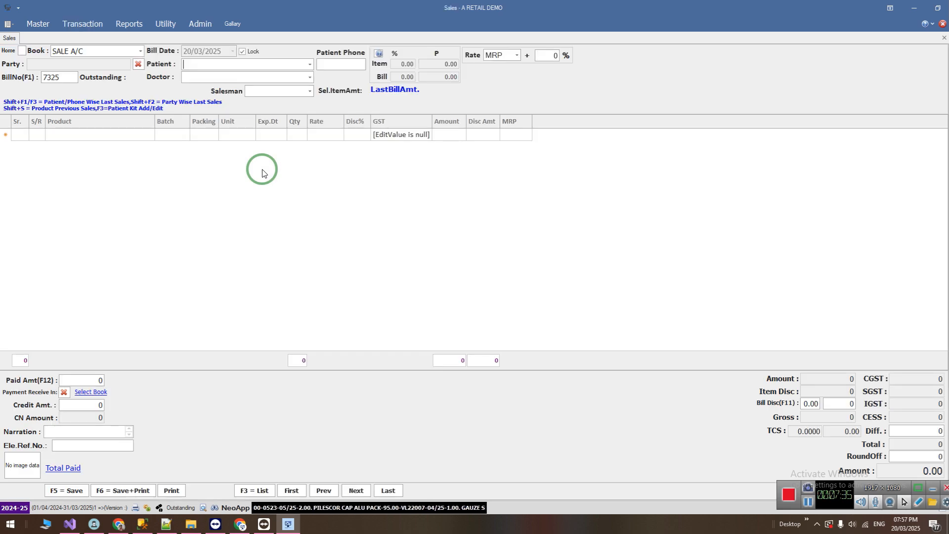
Search the sales bill's product help for "calpol", quick-order CALPOL 120 SUSPENSION and close the product help.
text(calpol)
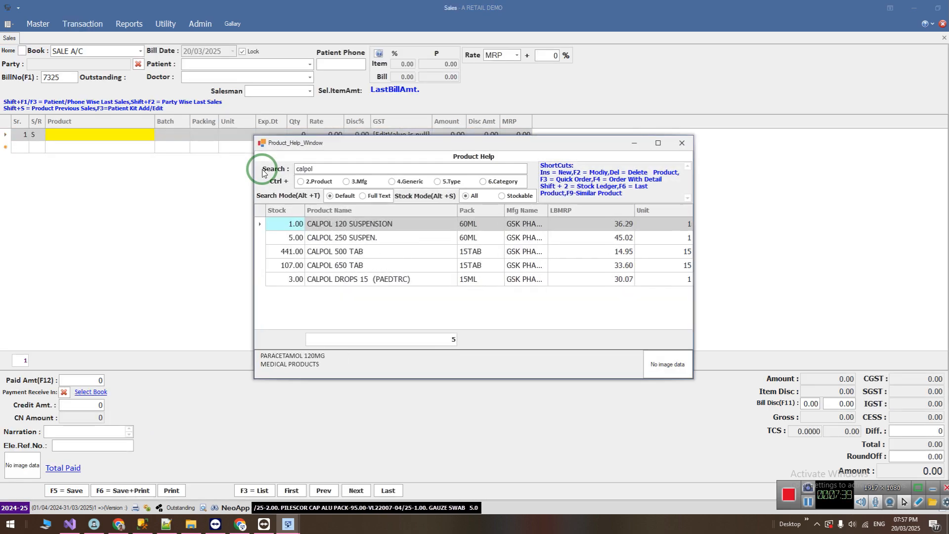
key(Down)
key(Down)
key(Up)
key(Up)
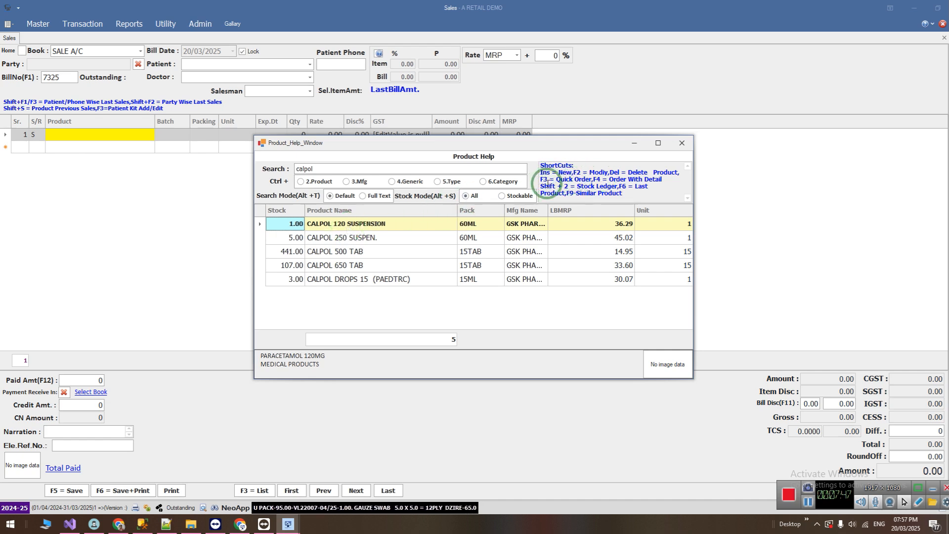
key(F4)
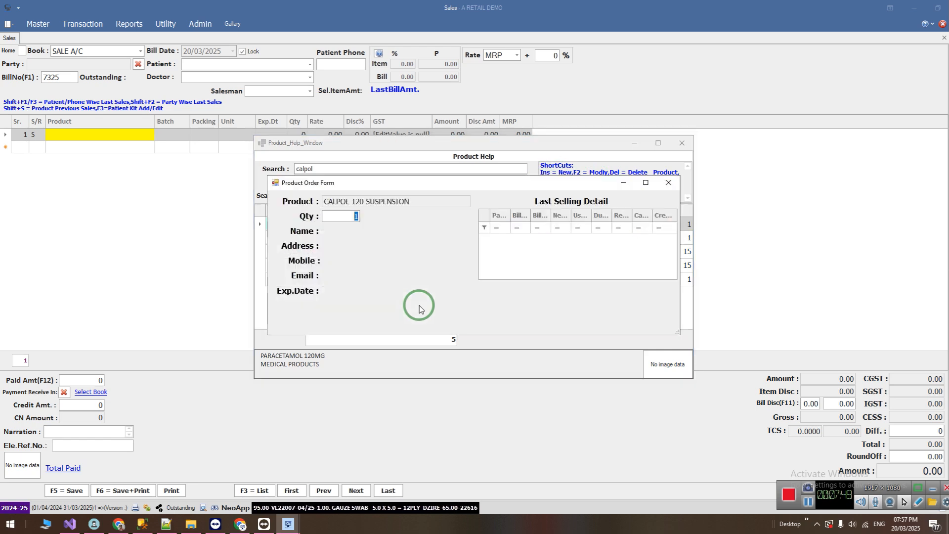
key(Escape)
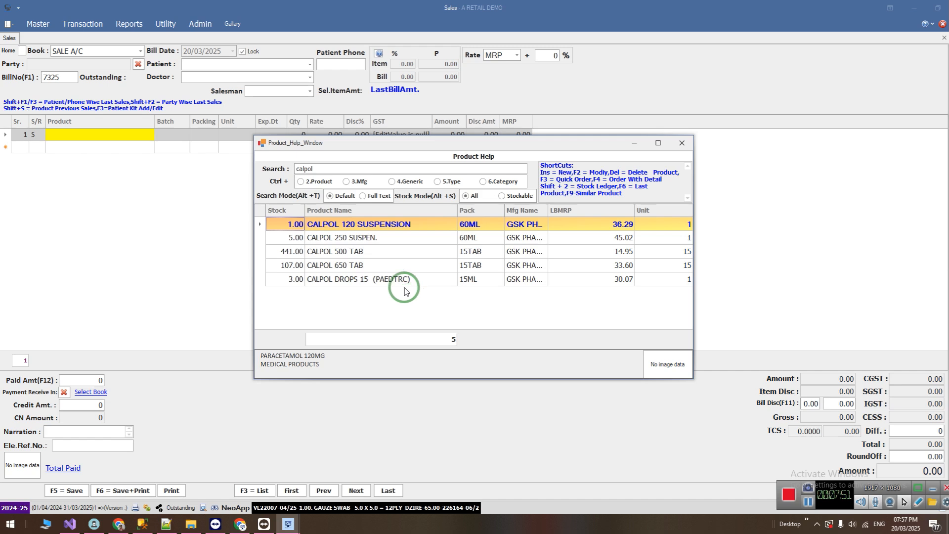
click(390, 240)
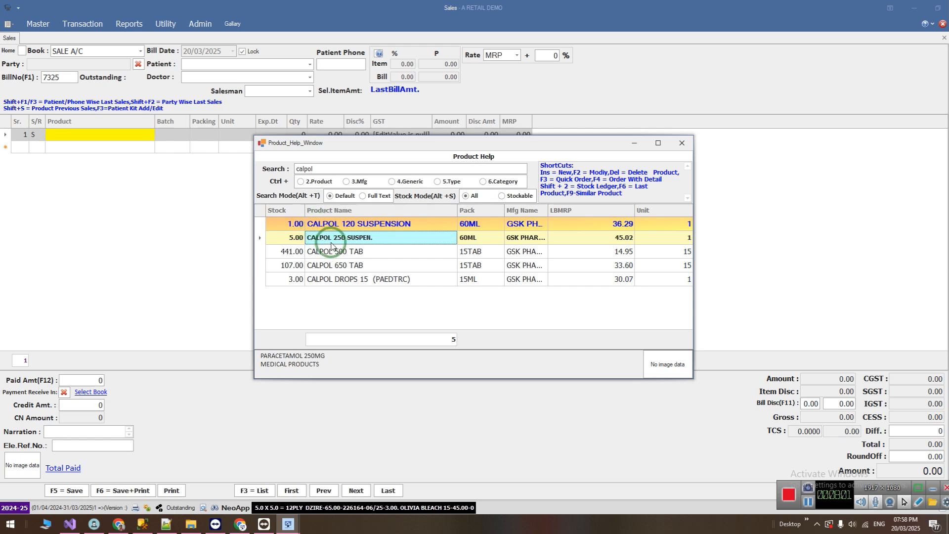
click(681, 143)
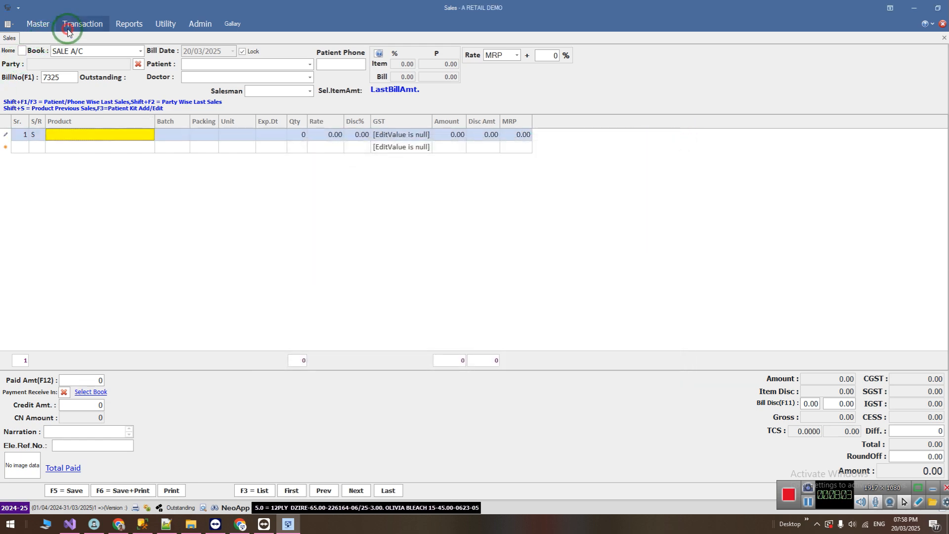
Open the purchase order and load the pending orders.
click(67, 31)
click(167, 62)
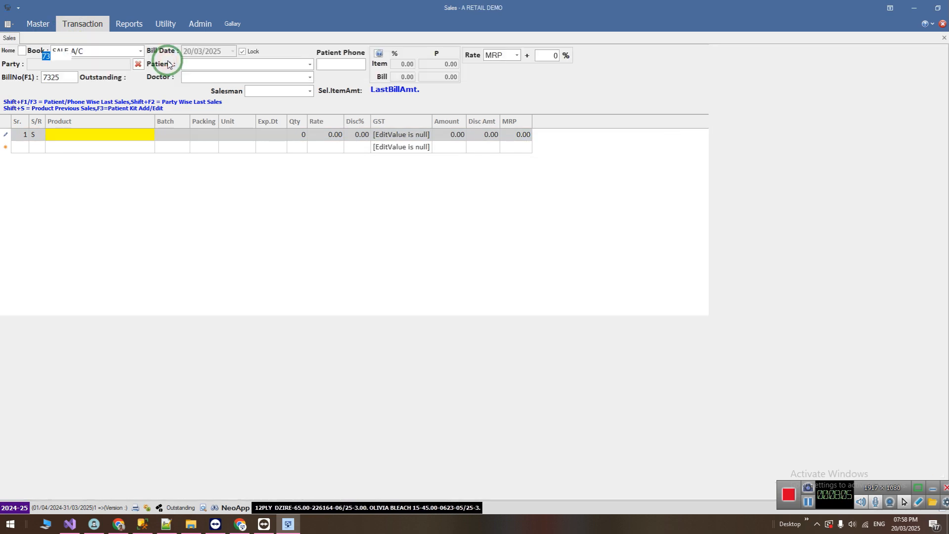
click(152, 489)
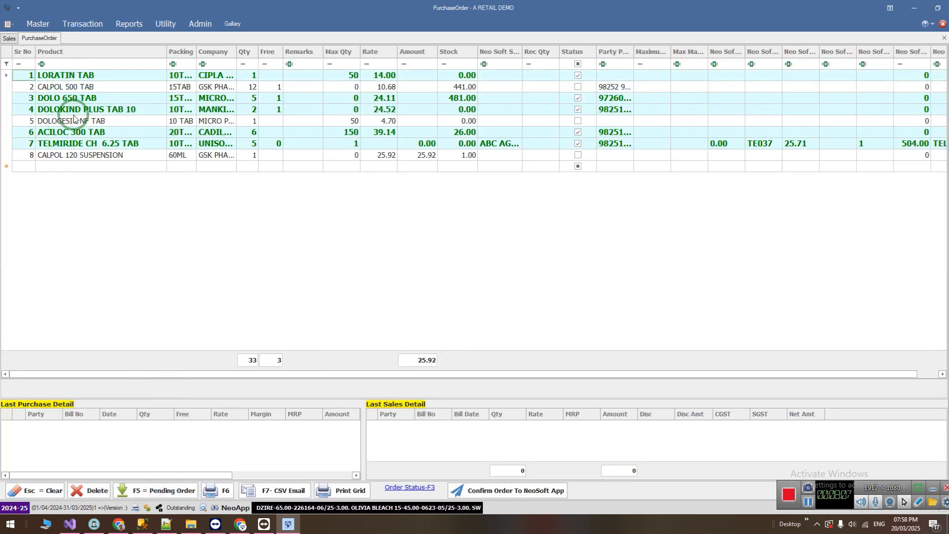
Search the online stockists for "CALPOL 120" and assign ABC AGENCIES' CALPOL 120 SYP to the CALPOL 120 SUSPENSION row.
click(220, 155)
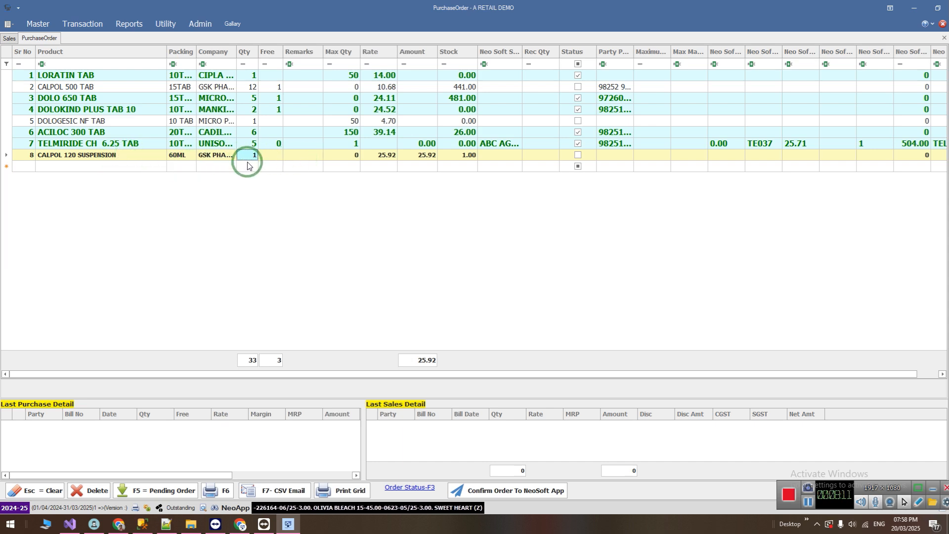
key(Return)
key(Return)
key(Return)
key(Return)
key(Return)
key(Return)
key(Return)
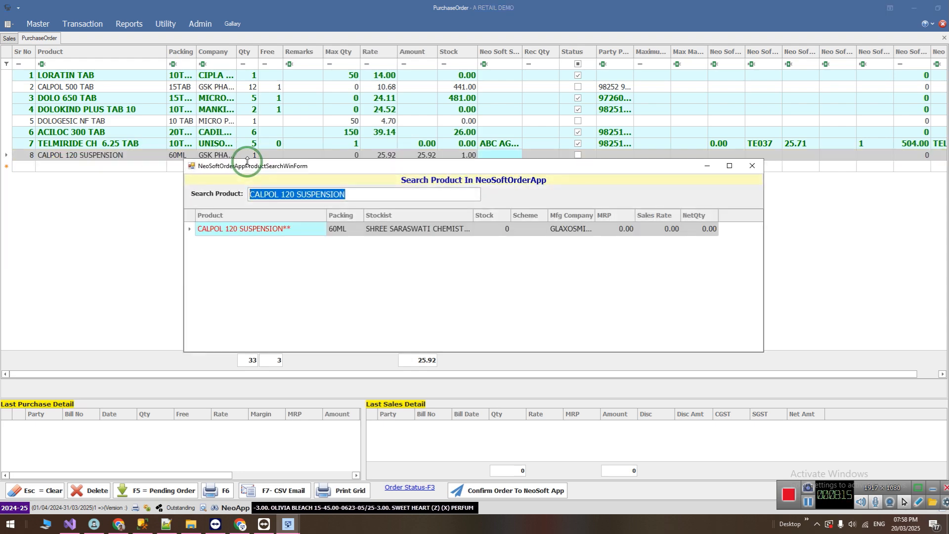
key(End)
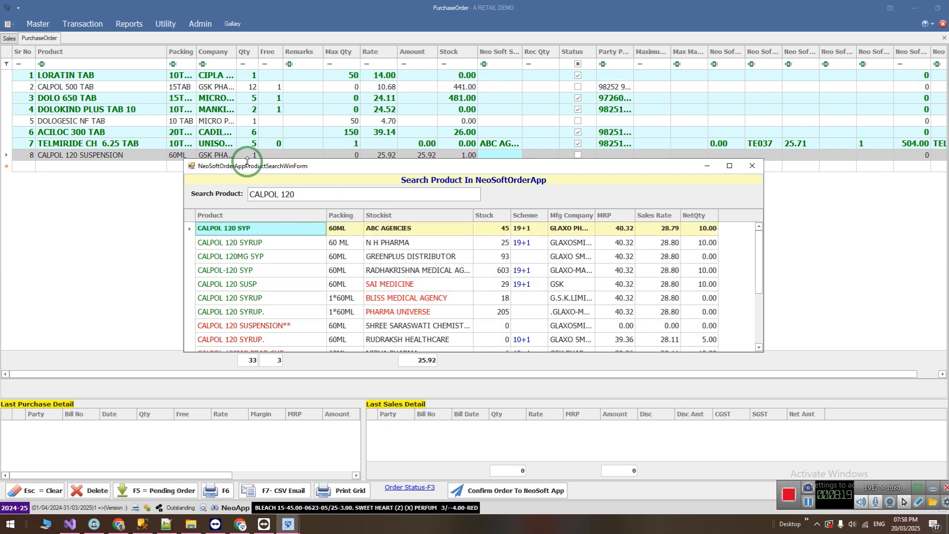
key(Return)
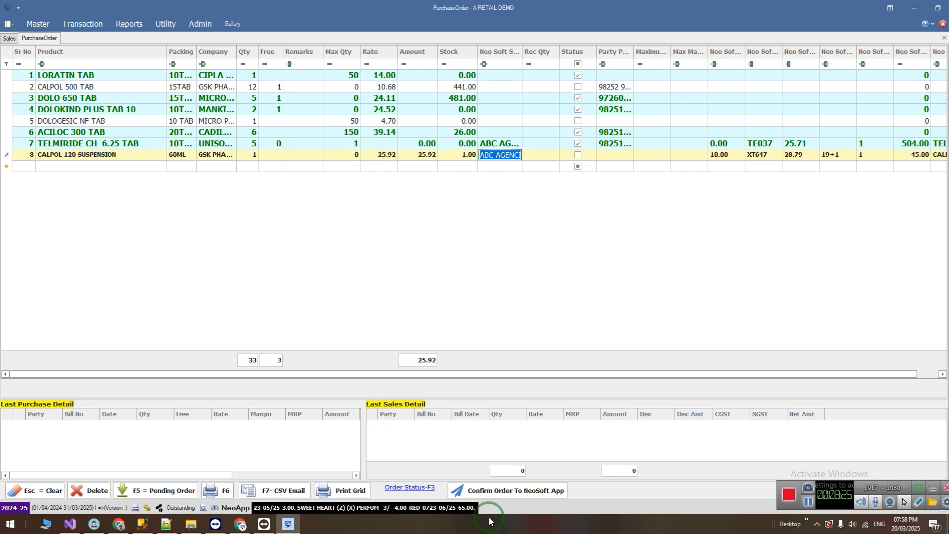
Confirm the CALPOL 120 SUSPENSION order to the NeoSoft App.
click(526, 491)
click(237, 389)
click(509, 292)
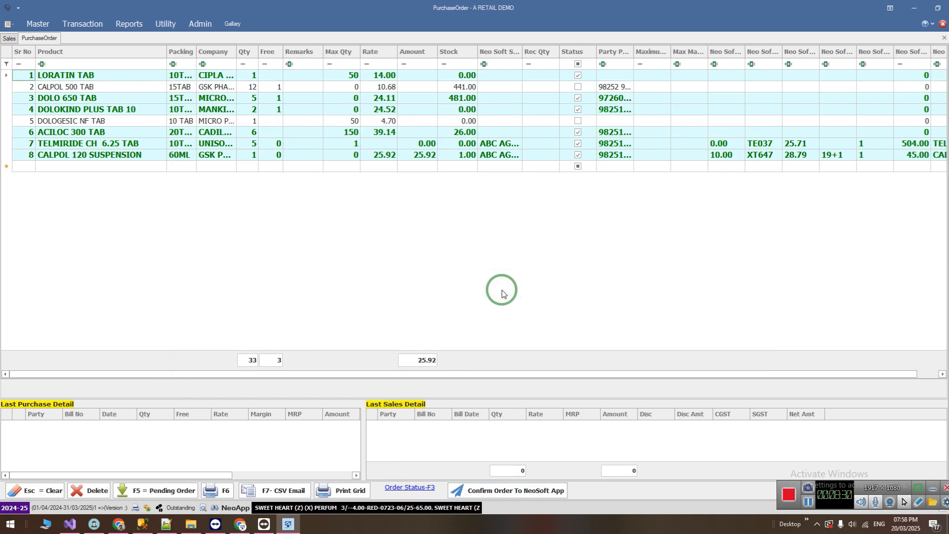
Switch to the order web app in Chrome and review the details of both ABC AGENCIES orders in the order history.
click(240, 525)
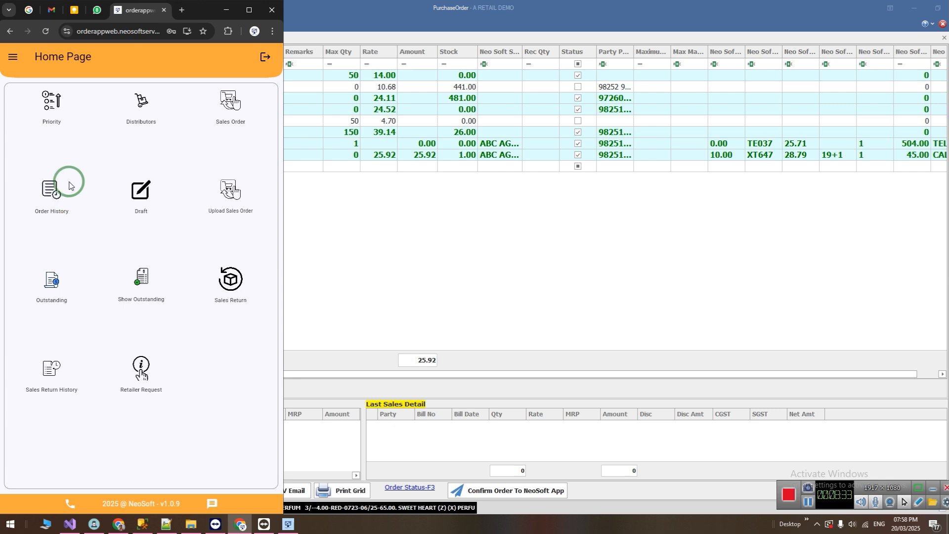
click(51, 190)
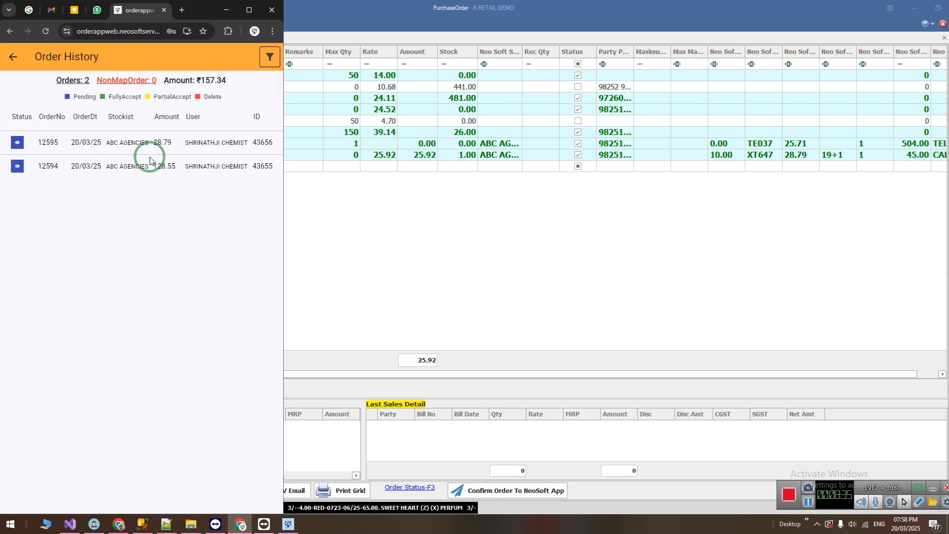
click(18, 168)
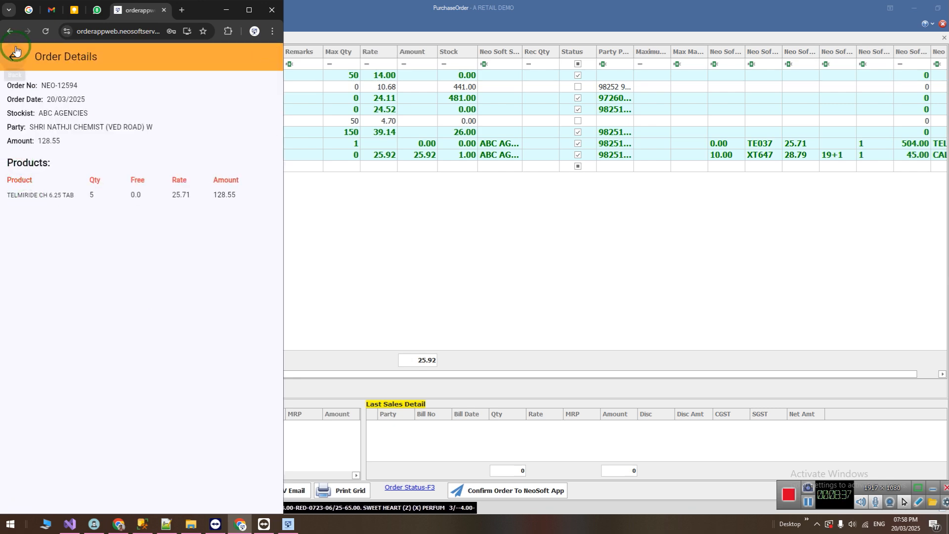
click(16, 74)
click(17, 142)
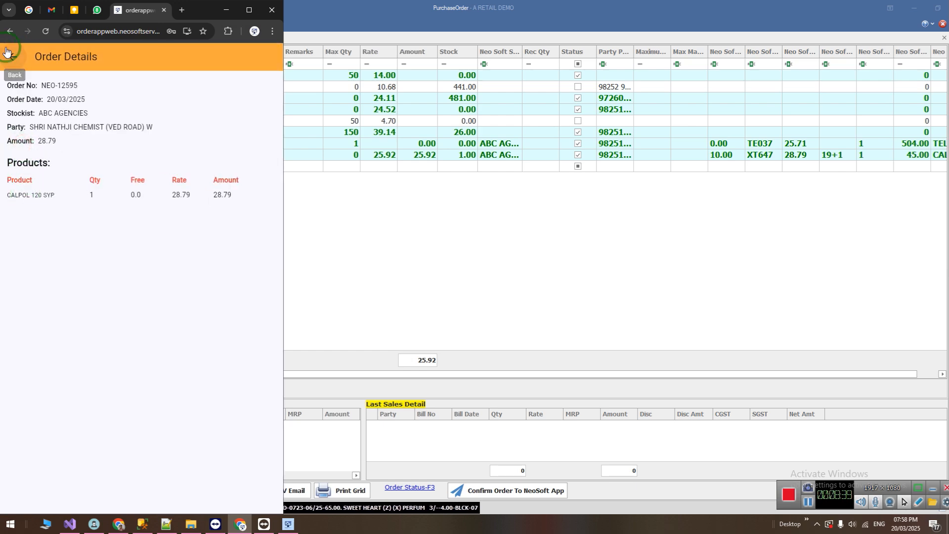
click(13, 66)
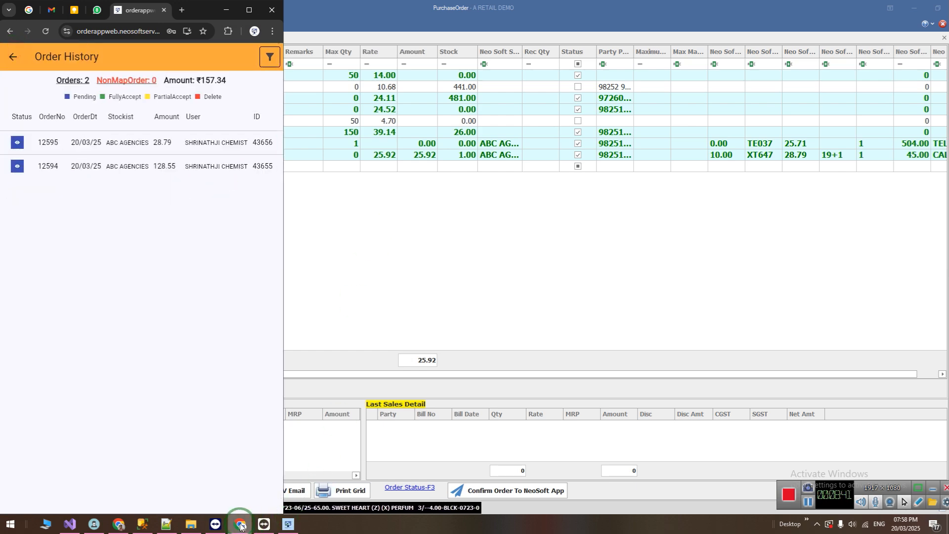
In Notepad++, append "--" to the From F3(Sales) line and select the text "Min.Qty Wise".
click(167, 524)
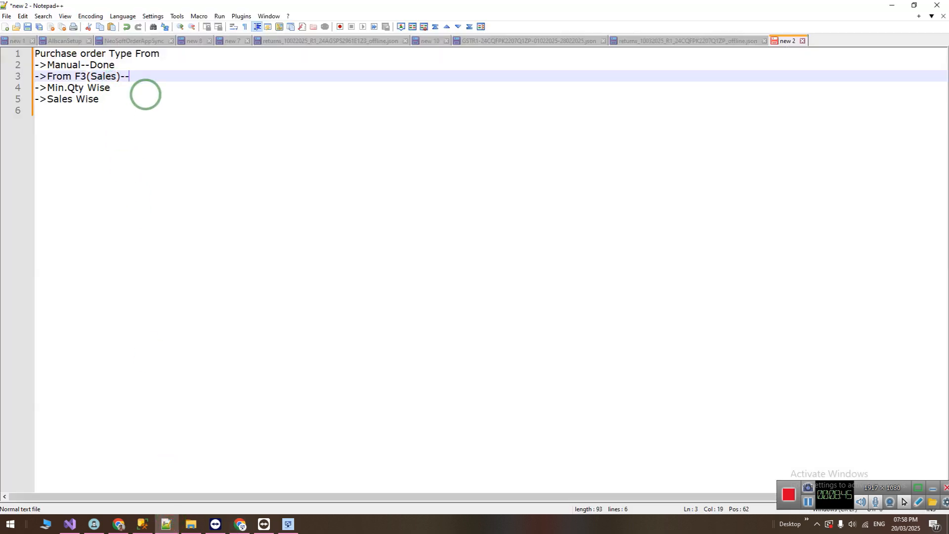
click(145, 93)
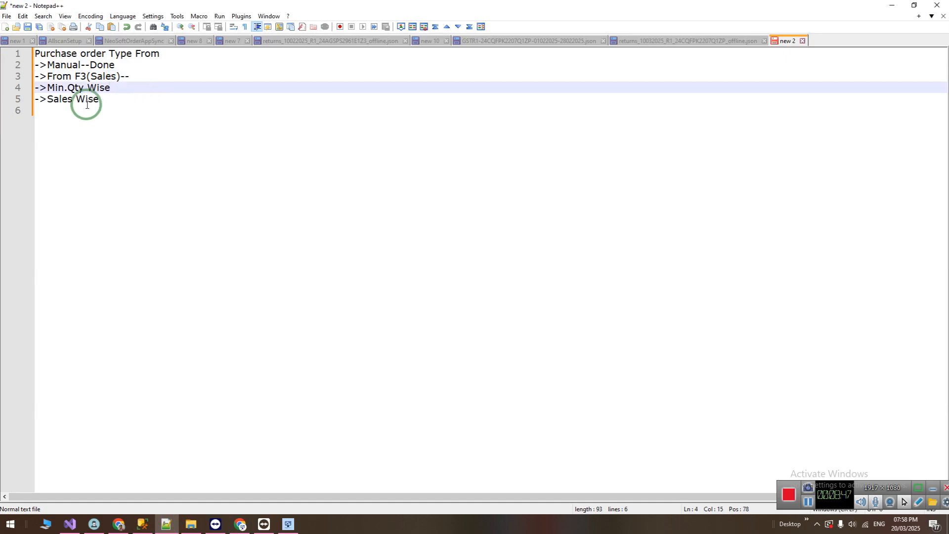
drag(47, 89, 111, 88)
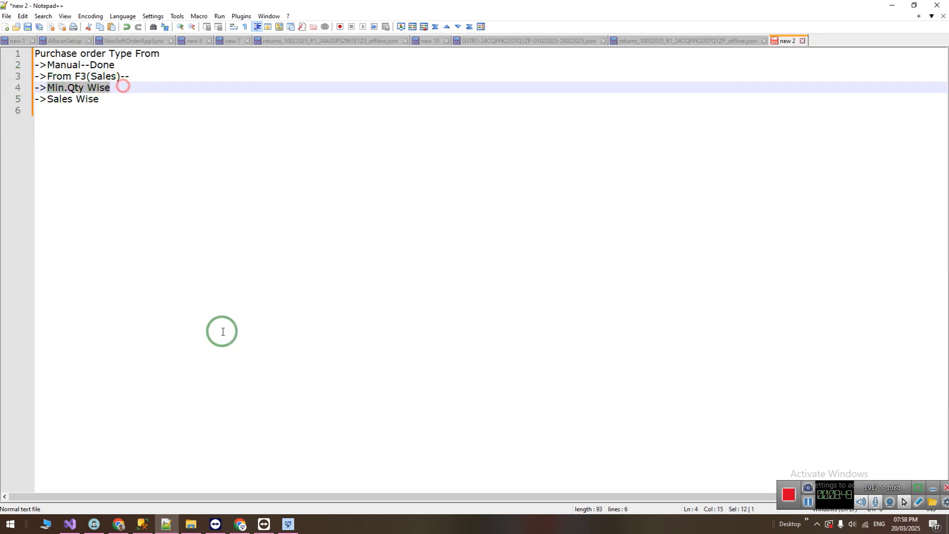
Switch back to Neo Soft, close the purchase order and sales forms, and open the Product Master.
click(287, 531)
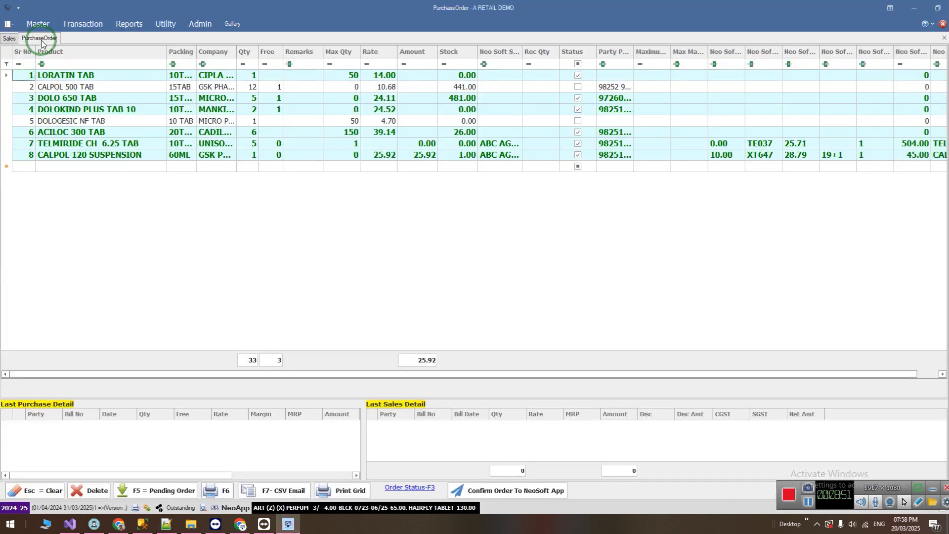
middle_click(36, 40)
middle_click(18, 40)
click(29, 26)
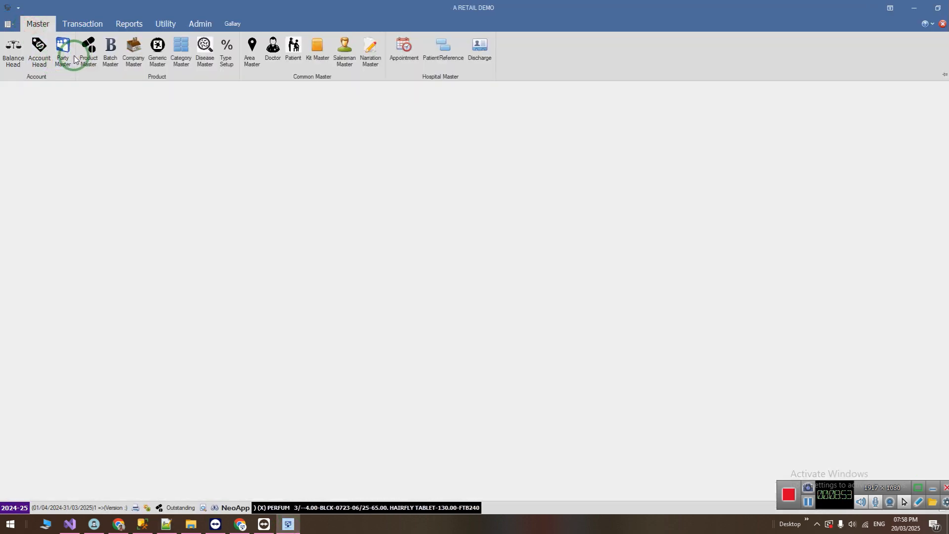
click(94, 58)
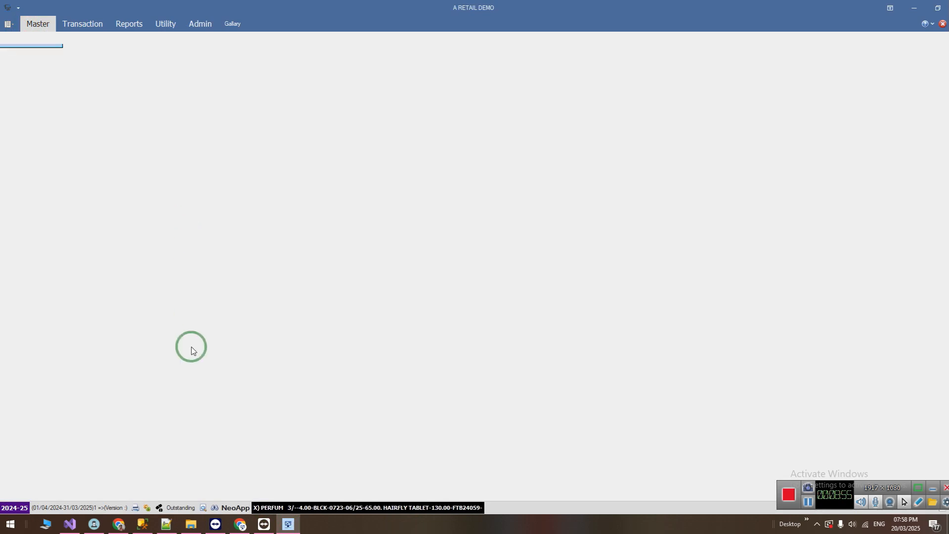
Search the Product Master for "calpol" and open CALPOL 250 SUSPEN. for editing.
click(210, 482)
text(calpol)
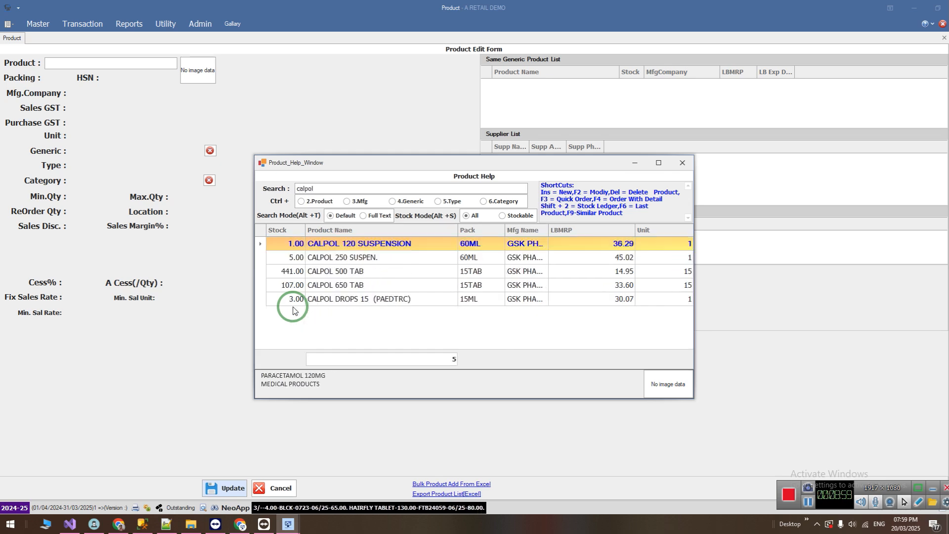
key(Down)
key(Down)
key(Up)
key(Return)
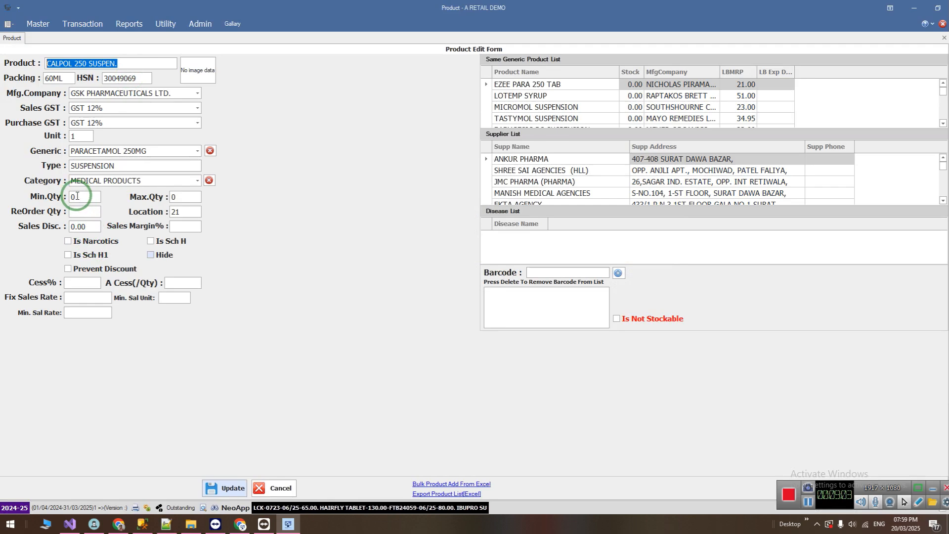
Set the minimum quantity of CALPOL 250 SUSPEN. to 10 and the maximum to 15, and save the product.
click(75, 195)
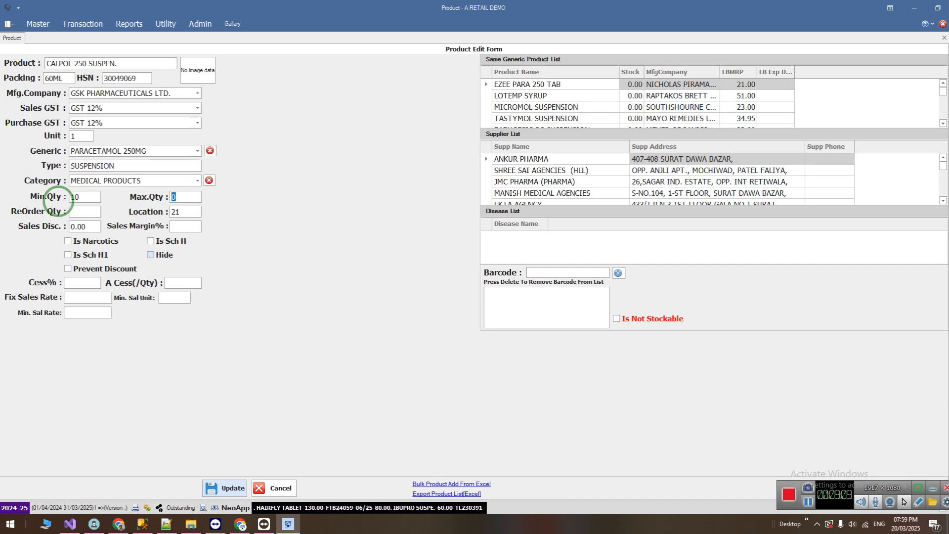
click(180, 197)
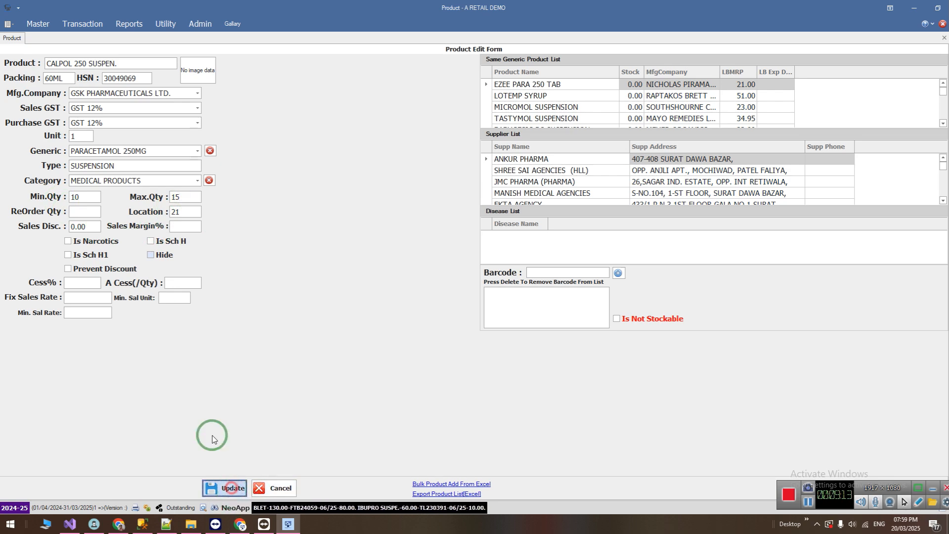
click(232, 488)
click(471, 280)
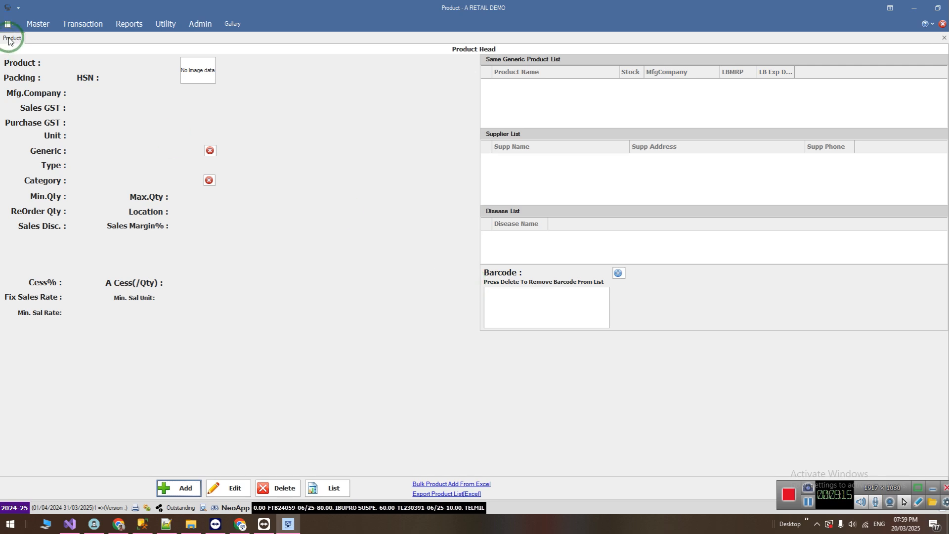
Open a new purchase order, set its type to Min.Qty Wise and load the product data.
click(77, 23)
click(158, 49)
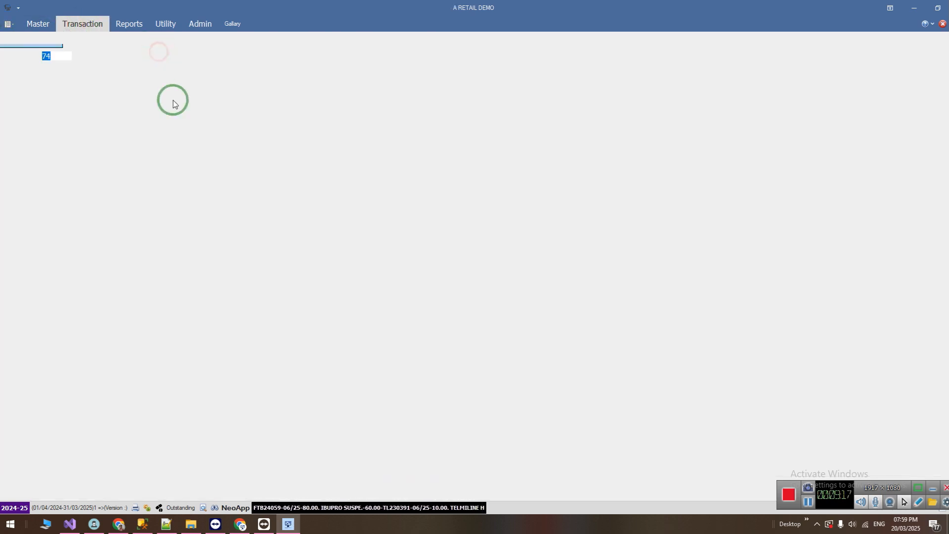
click(332, 61)
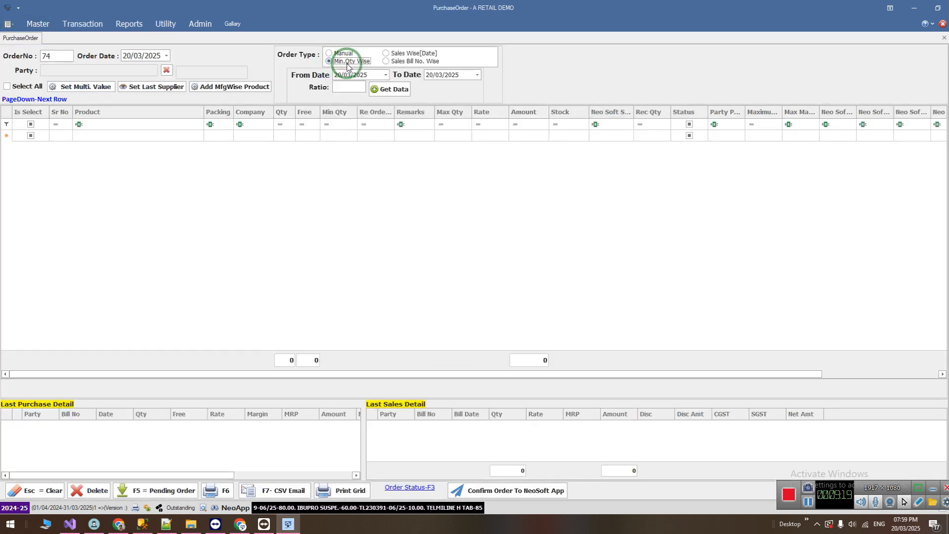
click(383, 88)
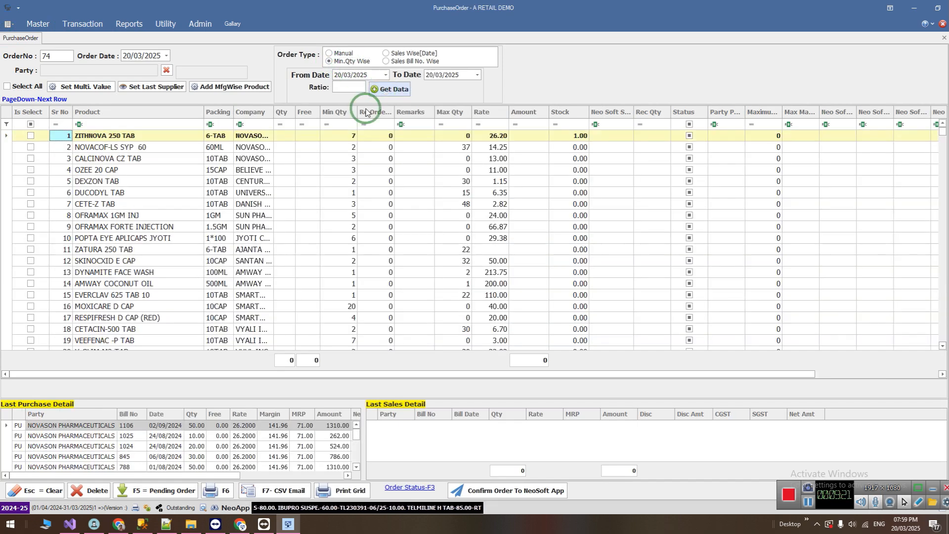
Filter the order's products by "calpol" and mark CALPOL 250 SUSPEN. as selected.
click(103, 125)
text(calpol)
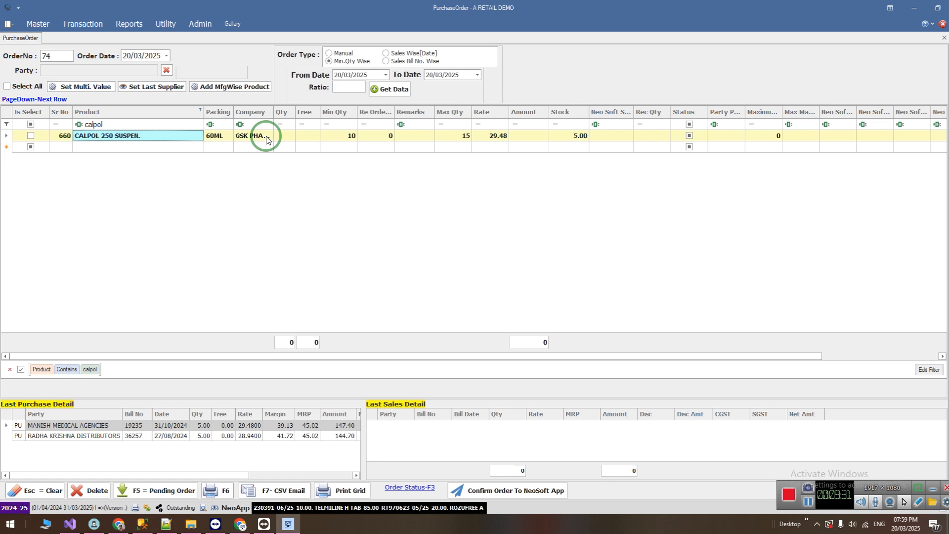
click(287, 139)
click(284, 138)
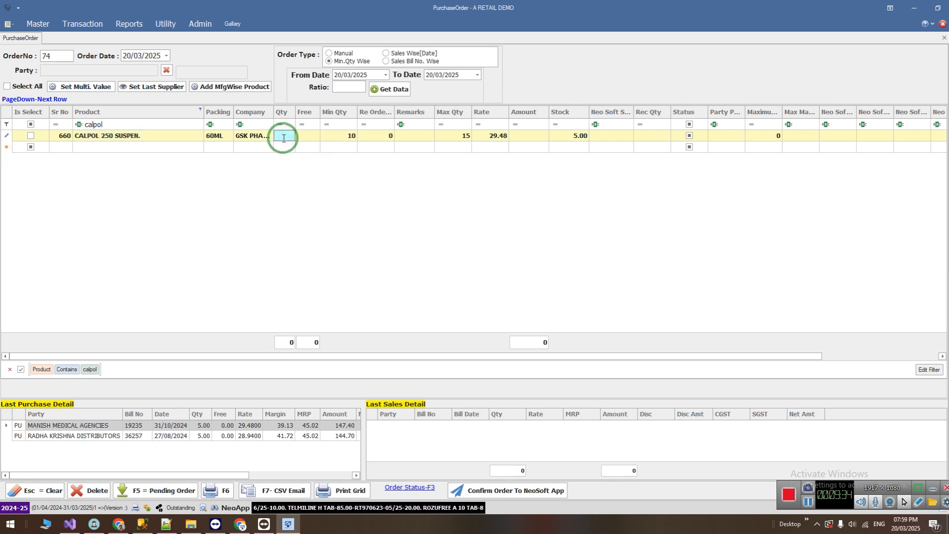
click(123, 137)
click(37, 137)
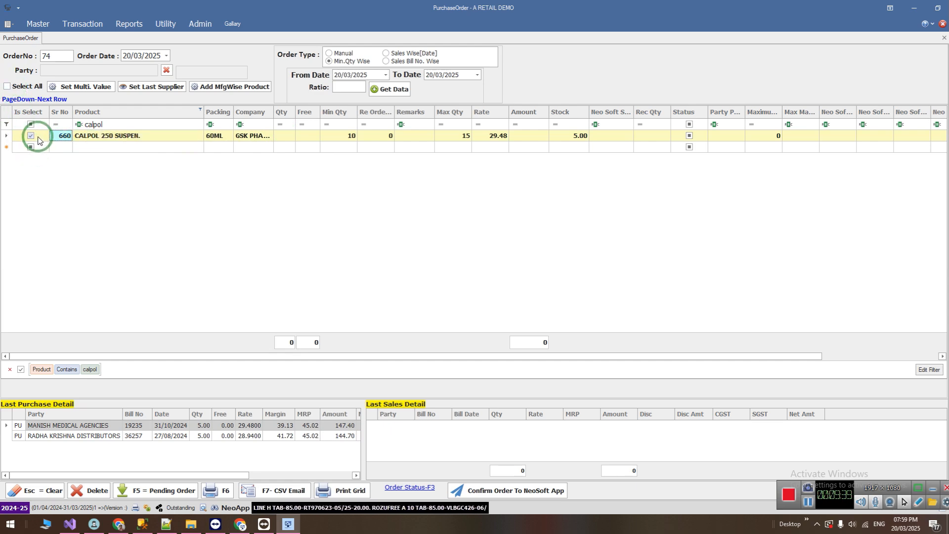
Use Set Multi. Value to fill an order quantity of 10 for the selected CALPOL 250 SUSPEN.
click(77, 89)
click(110, 128)
click(127, 191)
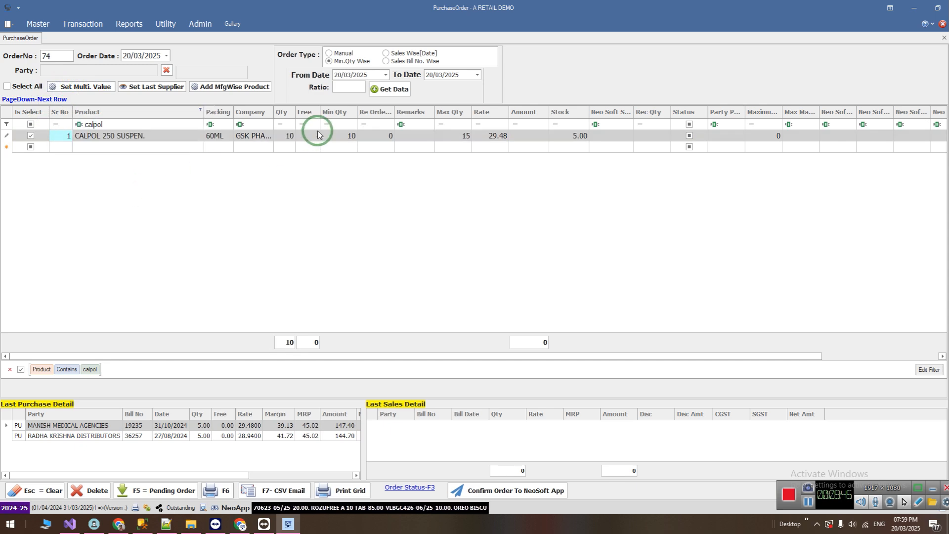
click(283, 136)
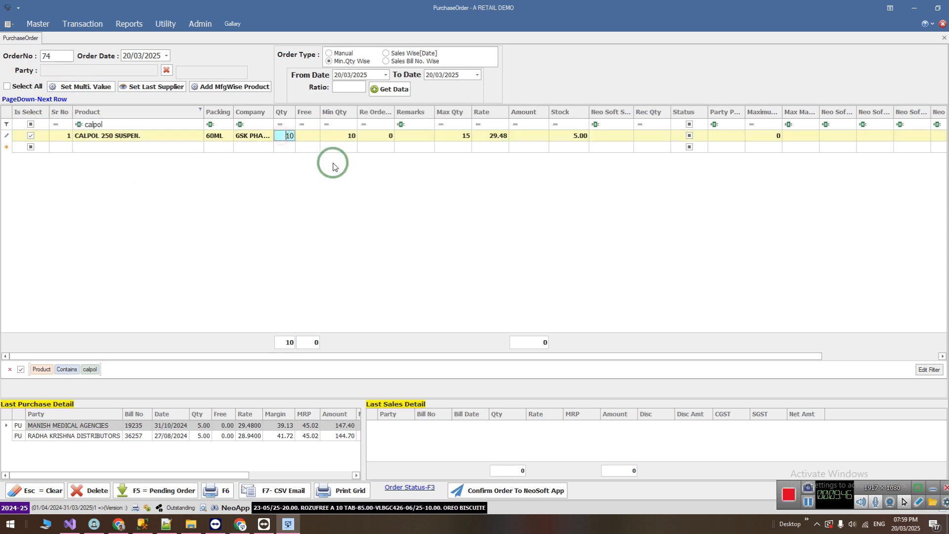
click(577, 136)
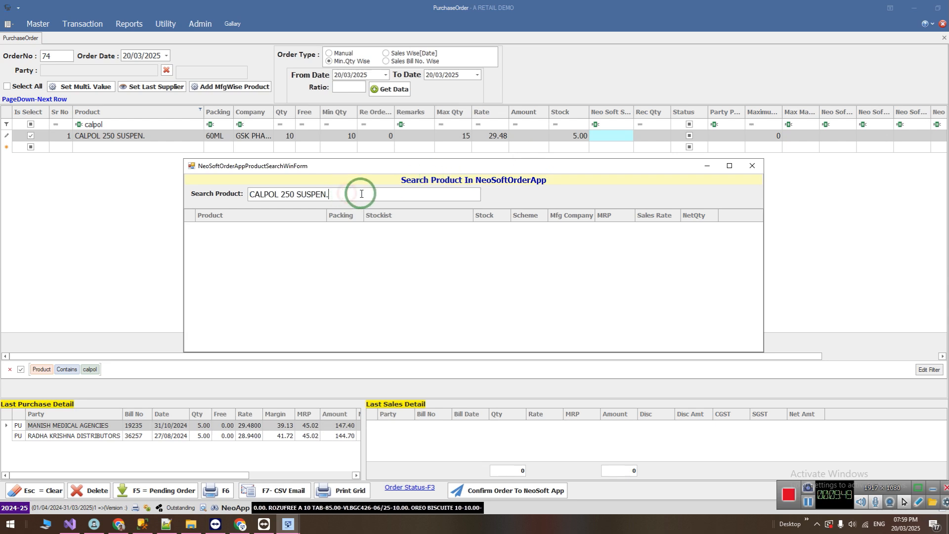
click(750, 169)
Open the NeoSoftOrderApp product search from the CALPOL 250 SUSPEN. row and search for "CALPOL 250".
click(284, 136)
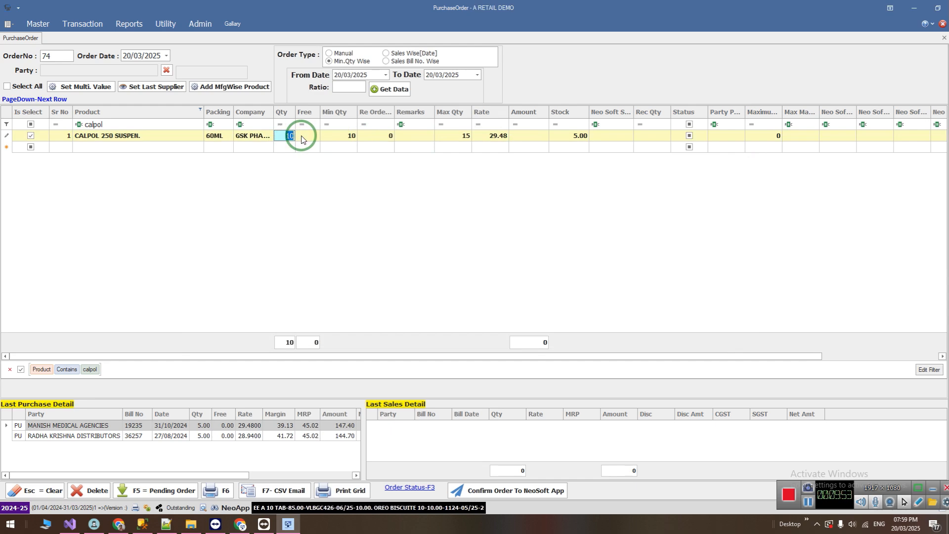
key(Tab)
key(Tab)
key(Tab)
key(Tab)
key(Tab)
key(Tab)
key(Tab)
key(Tab)
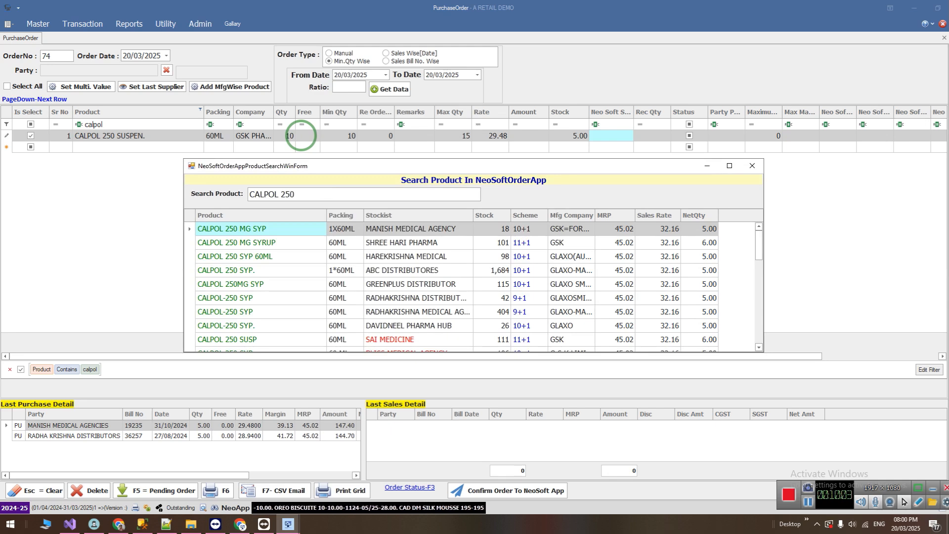
Choose CALPOL 250 SYP from ABC AGENCIES in the search results as the row's stockist product.
key(Down)
key(Down)
key(Down)
key(Down)
key(Down)
key(Down)
key(Down)
key(Down)
key(Down)
key(Down)
key(Down)
key(Down)
key(Down)
key(Down)
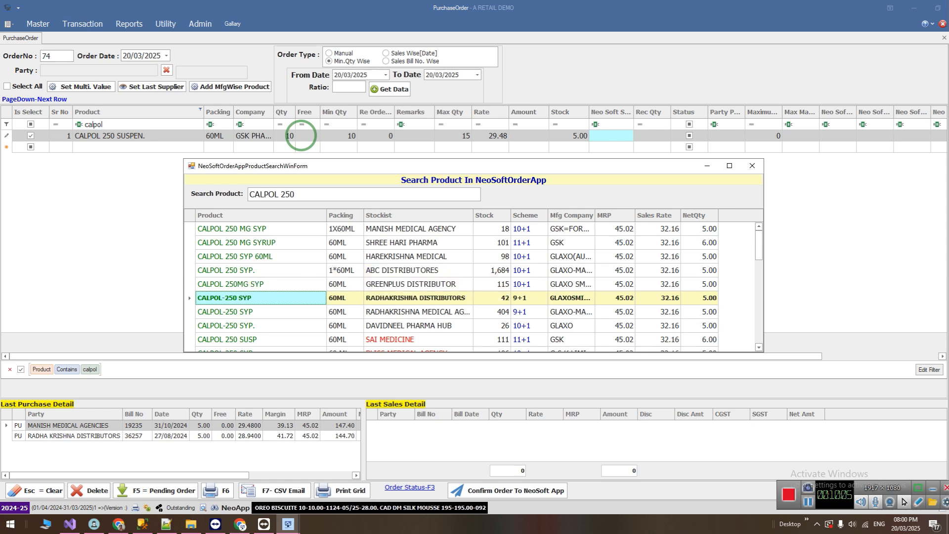
key(Down)
key(Down)
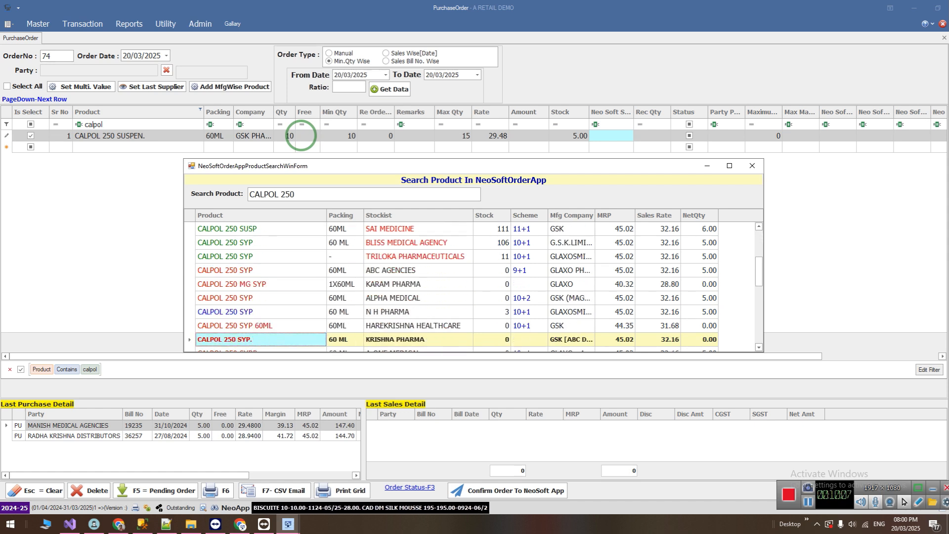
key(Up)
key(Up)
key(Up)
key(Up)
key(Up)
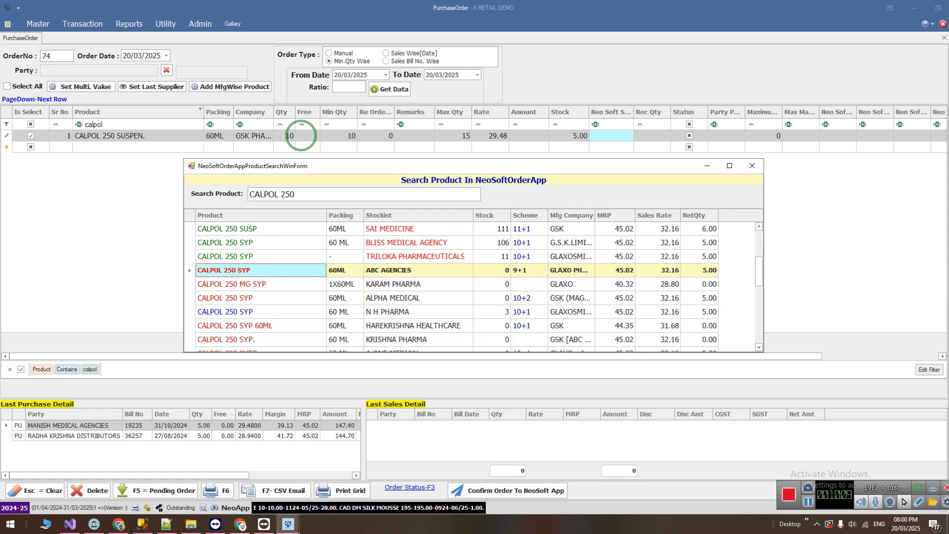
key(Return)
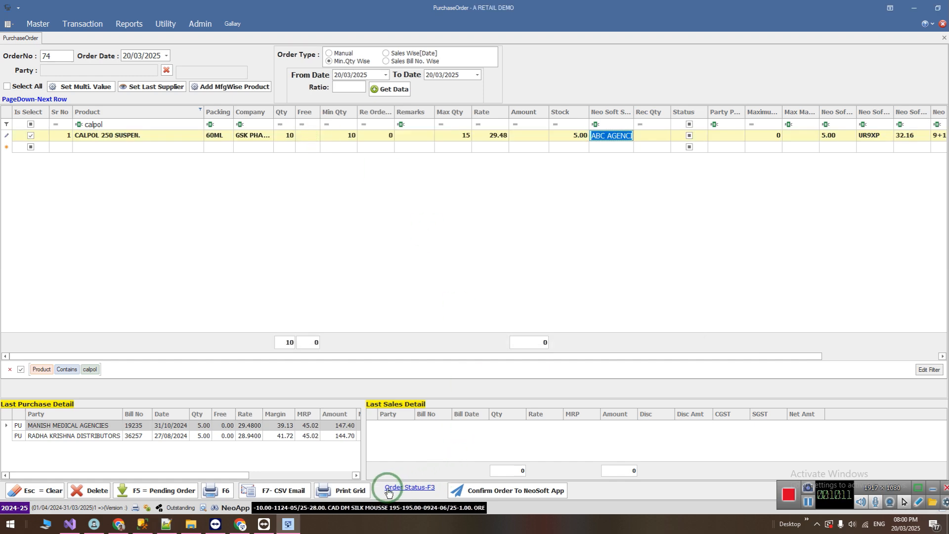
Confirm the order to the NeoSoft App and place it, accepting the over-order quantity for CALPOL 250 SUSPEN.
click(464, 490)
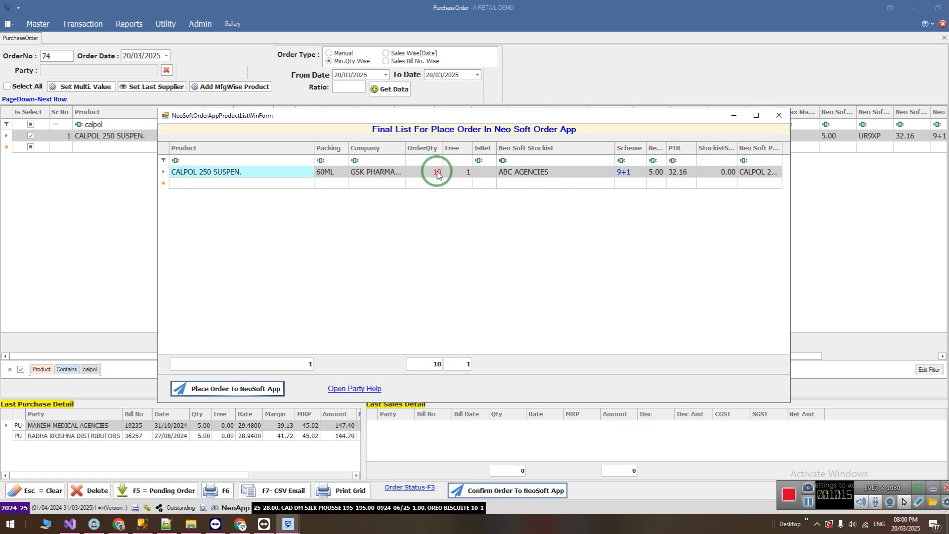
click(279, 388)
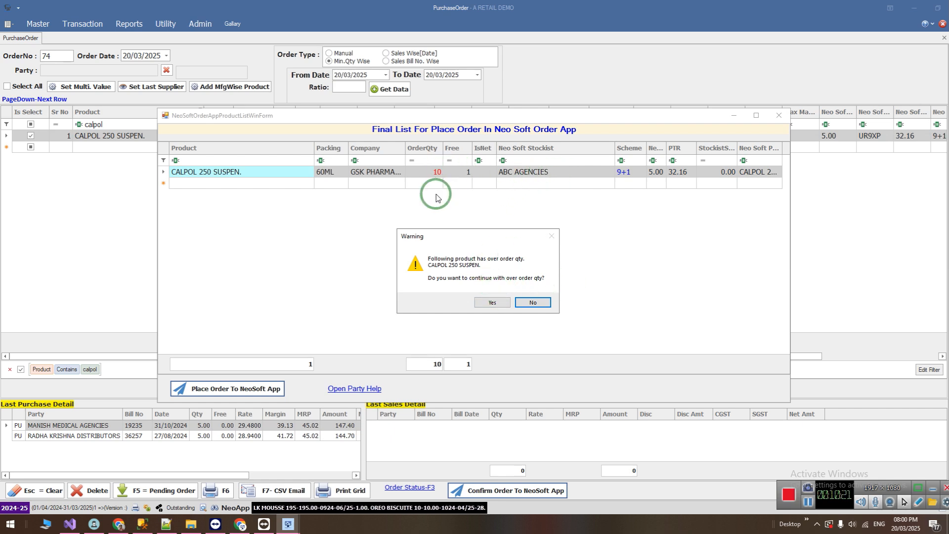
click(490, 303)
click(511, 292)
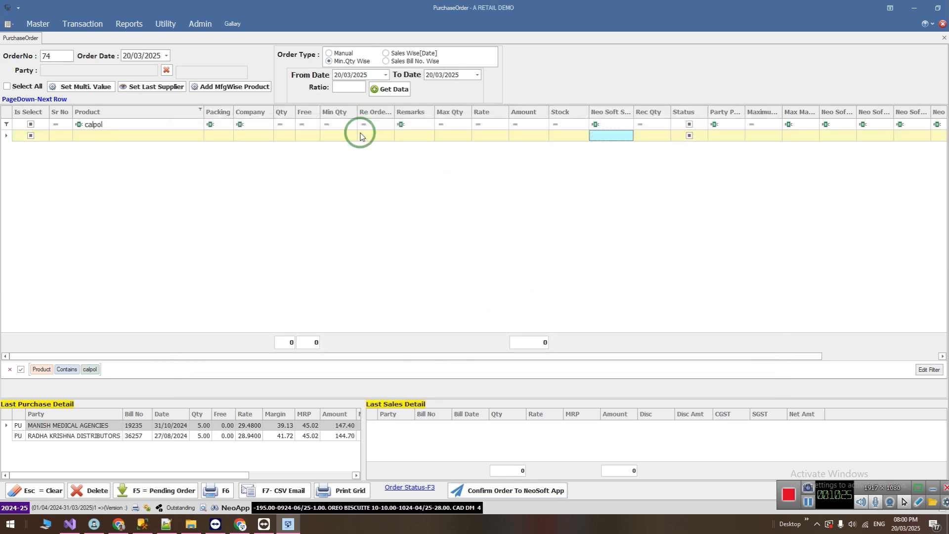
Shorten the product filter to "cal", then load the pending orders and check the quantities of CALPOL 250 SUSPEN.
click(114, 123)
key(BackSpace)
key(BackSpace)
key(BackSpace)
key(BackSpace)
key(BackSpace)
key(BackSpace)
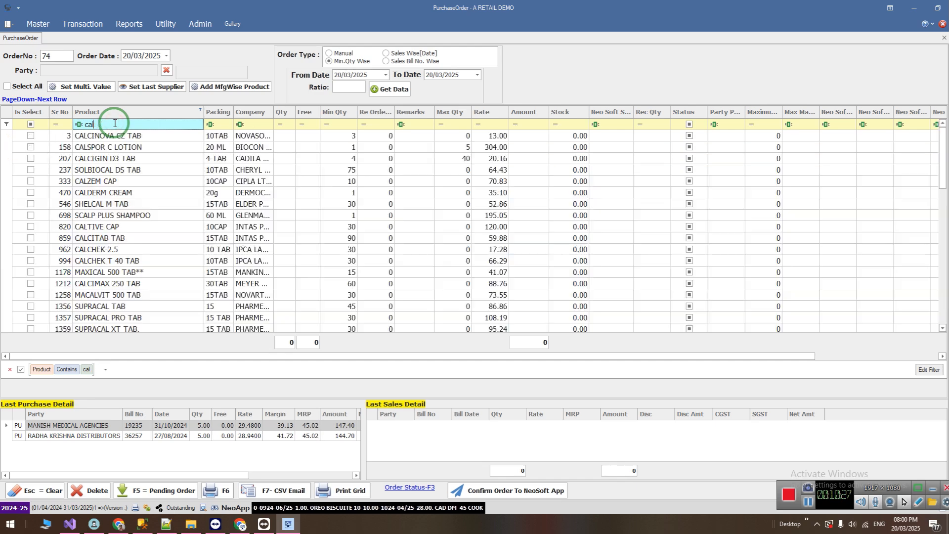
click(145, 487)
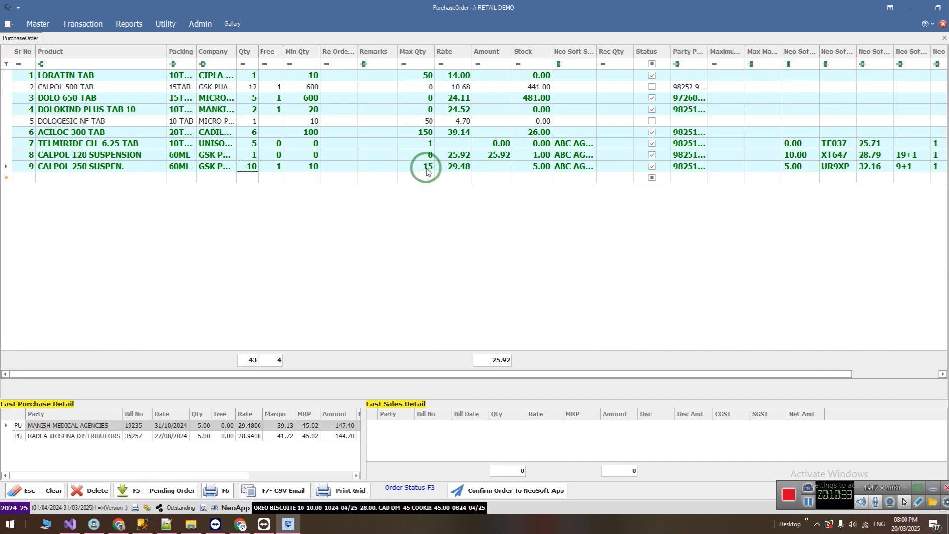
click(277, 168)
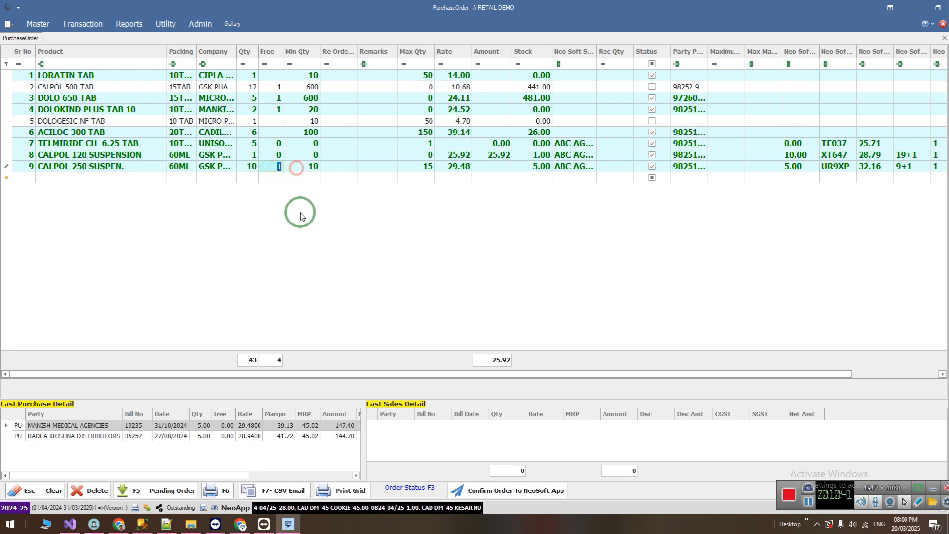
Switch to the order web app in Chrome, reload the order history and review the newest ABC AGENCIES order's details.
click(240, 524)
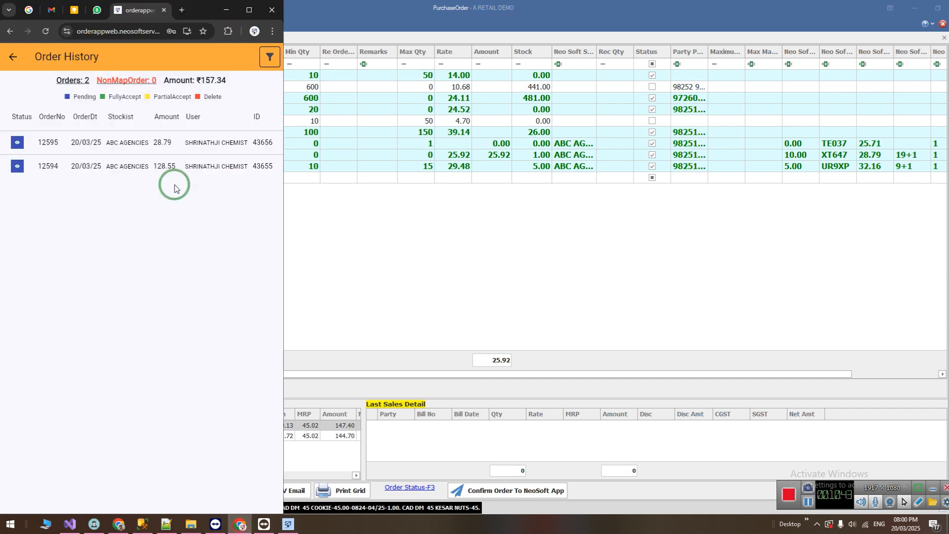
click(11, 55)
click(54, 191)
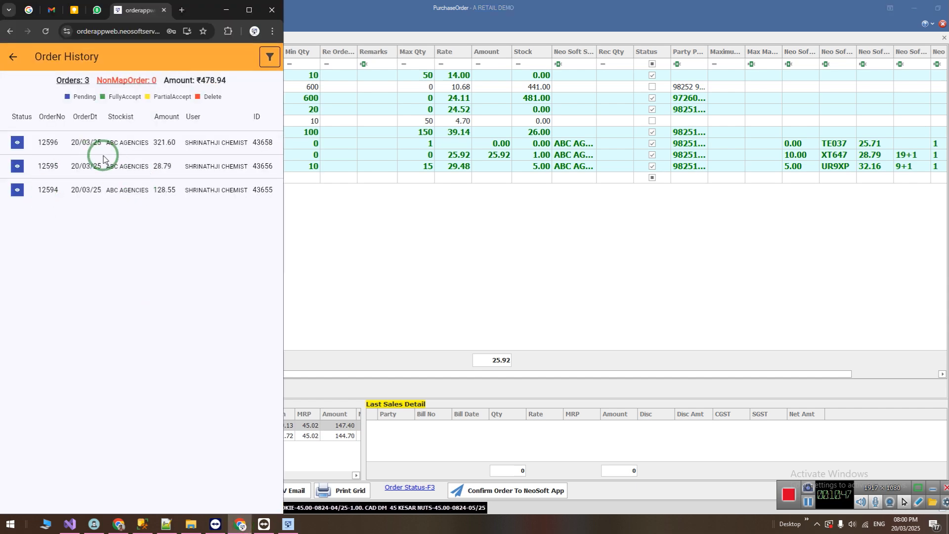
click(17, 143)
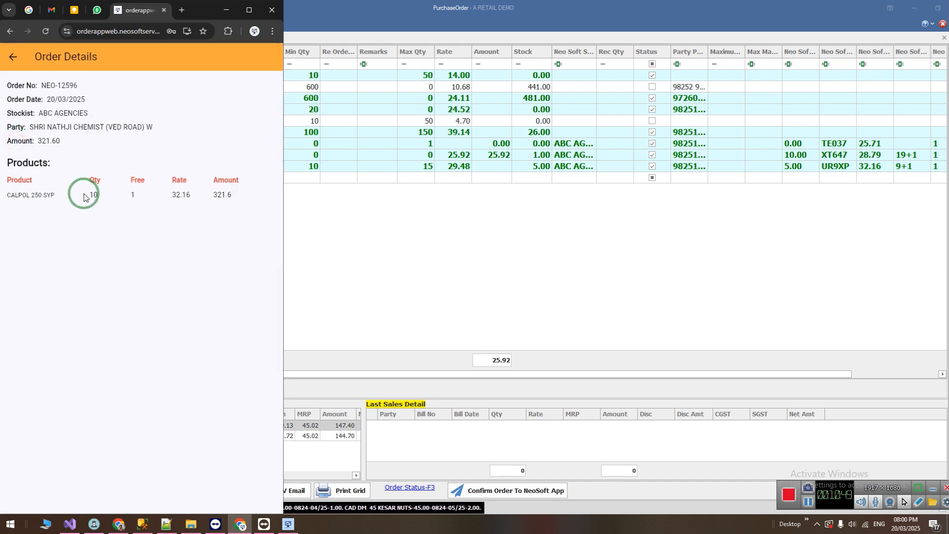
click(6, 59)
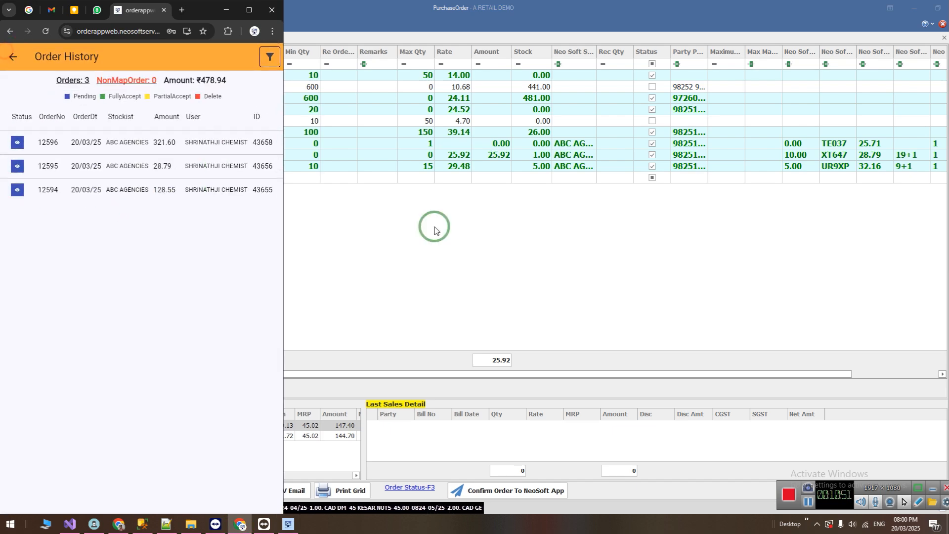
click(434, 228)
In Notepad++, append "--" to the Min.Qty Wise line and remove the empty last line.
click(167, 525)
click(121, 87)
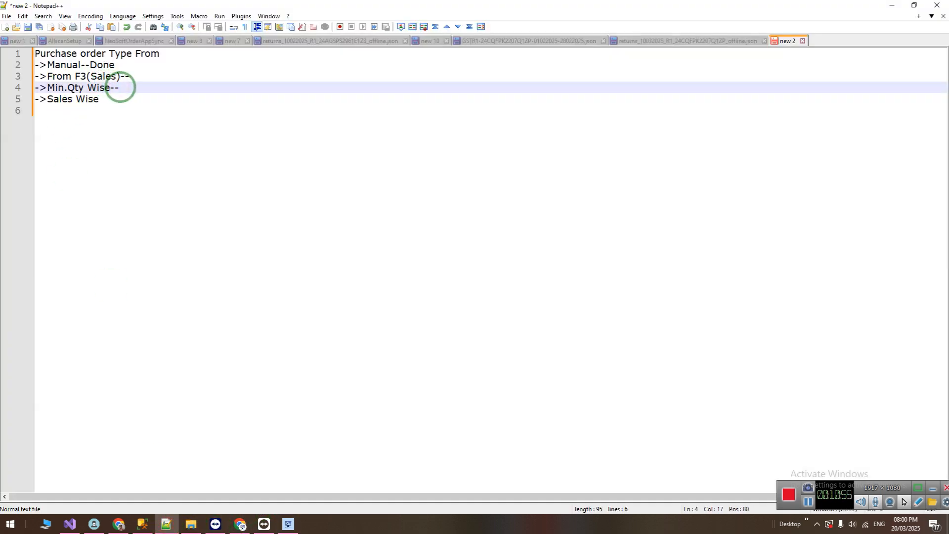
key(Down)
click(98, 110)
key(BackSpace)
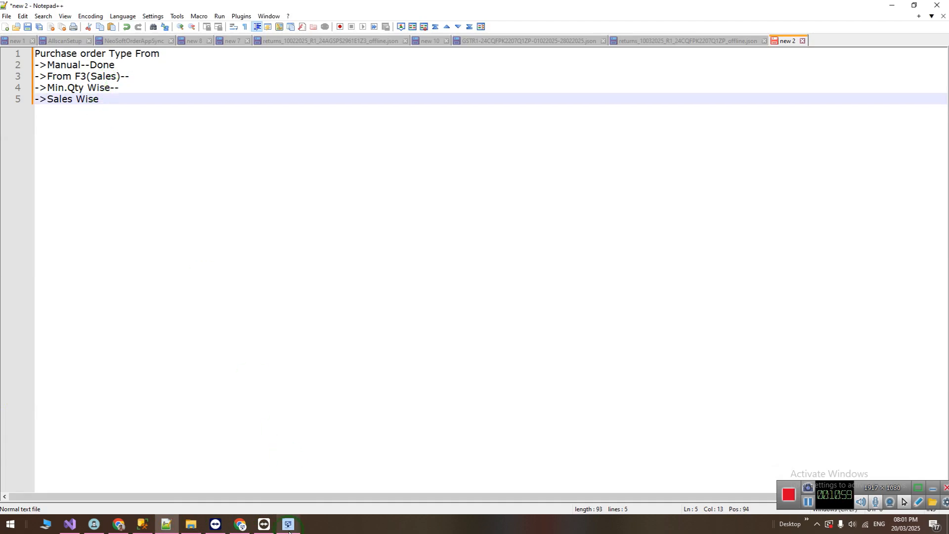
Switch back to Neo Soft, close the current purchase order and open a new one.
key(alt+Tab)
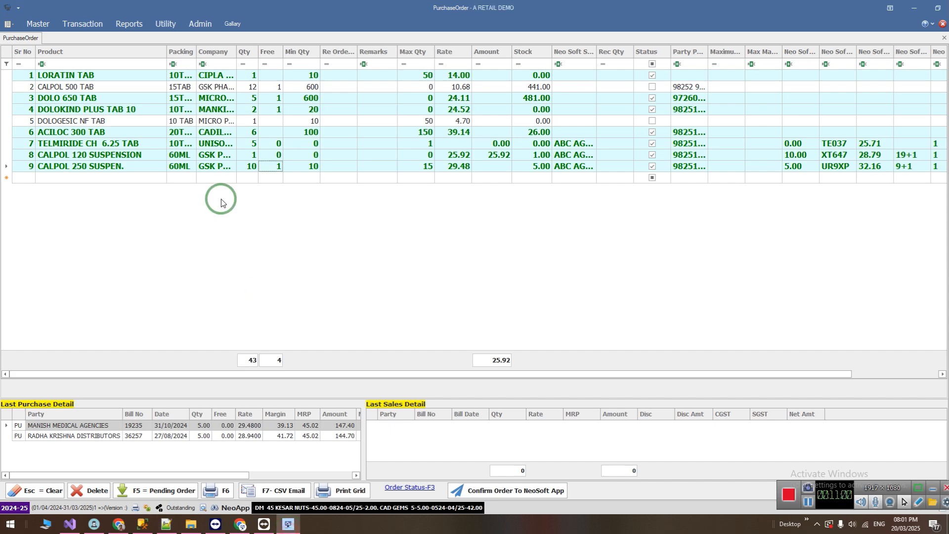
middle_click(34, 41)
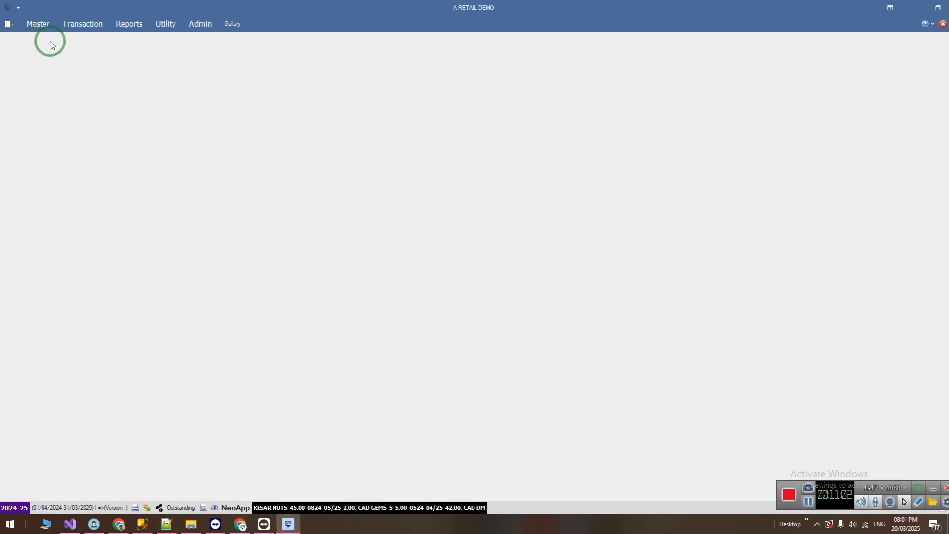
click(84, 26)
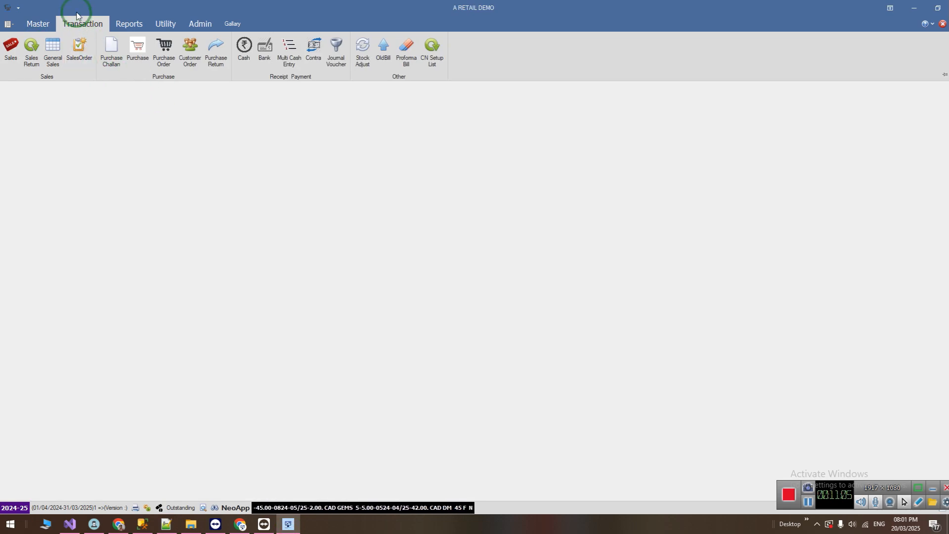
click(164, 58)
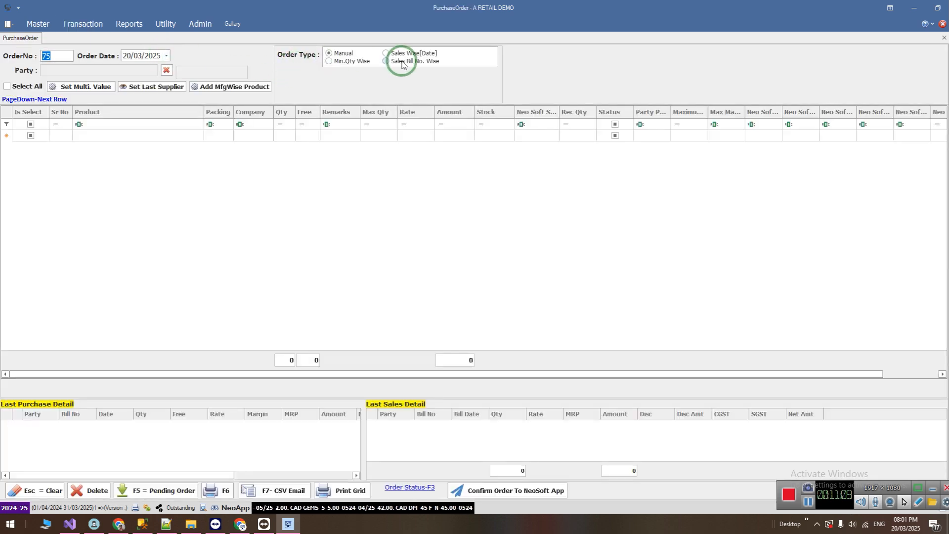
Set the order type to Sales Wise[Date] with both From Date and To Date 01/04/2024 and ratio 1, then load the data.
click(389, 52)
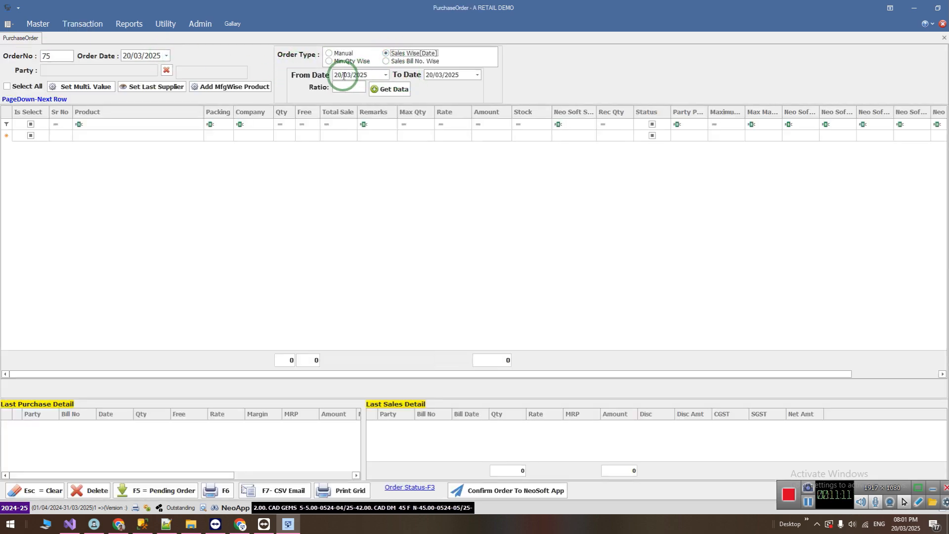
click(348, 76)
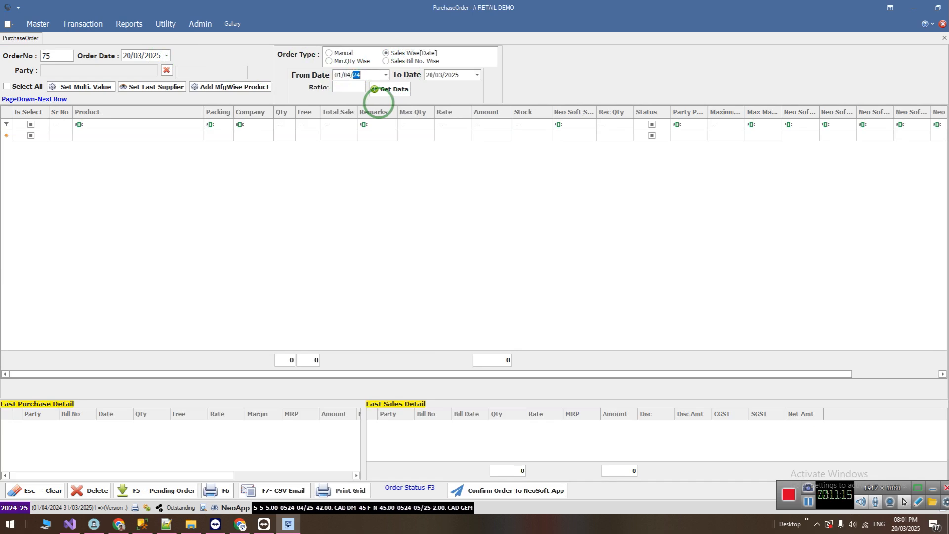
key(Return)
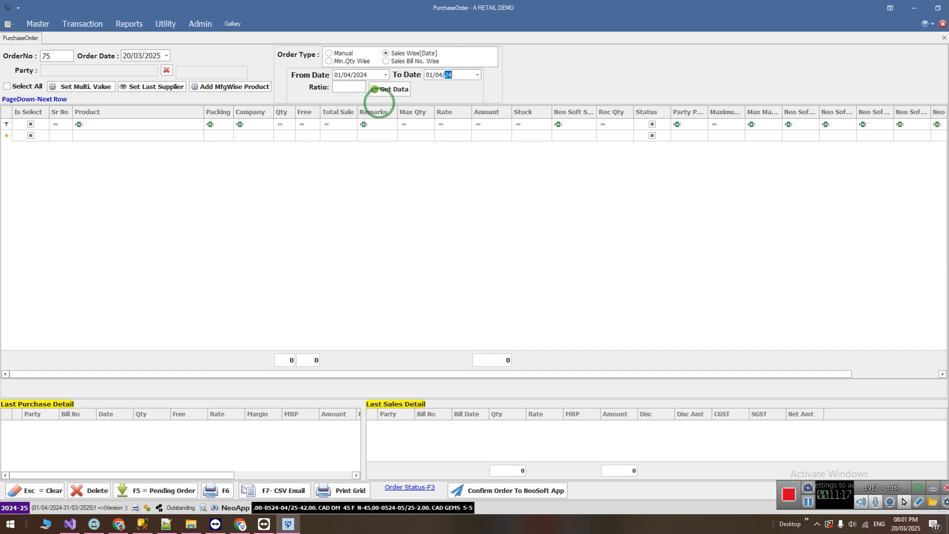
drag(344, 89, 325, 87)
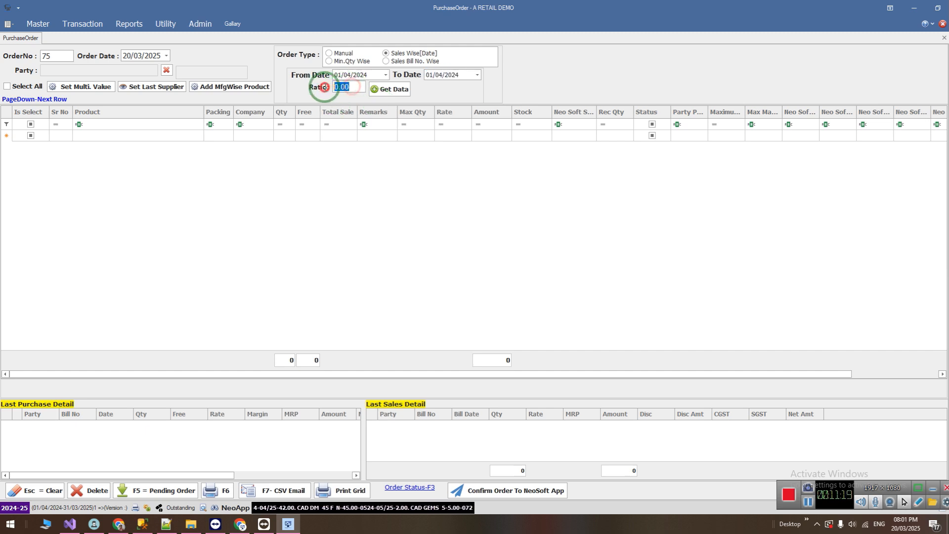
text(1)
click(391, 89)
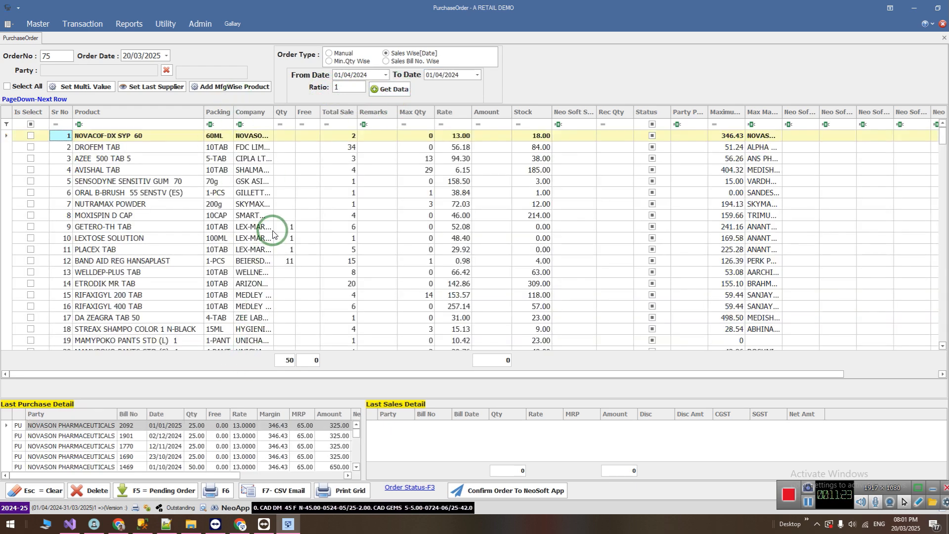
Sort the loaded products by order quantity in descending order and return to the start of the list.
click(282, 115)
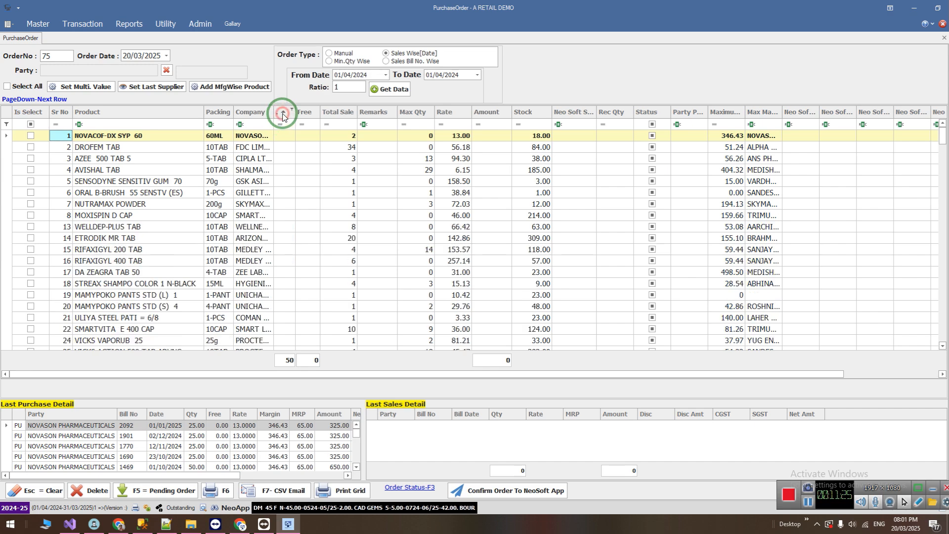
click(282, 116)
drag(941, 330, 942, 136)
click(201, 137)
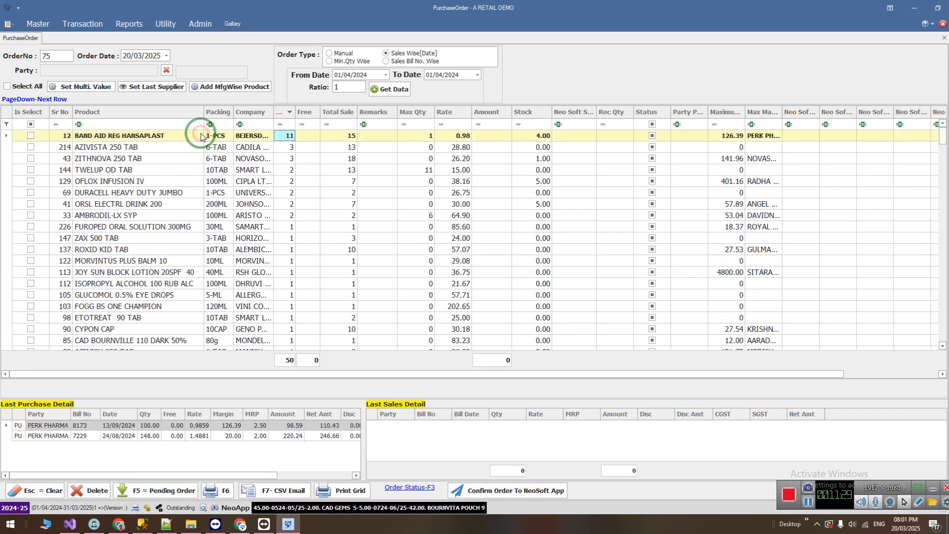
Look up AZIVISTA 250 TAB in the NeoSoft order app and assign ZEAL PHARMACEUTICALS as its stockist.
key(Tab)
key(Down)
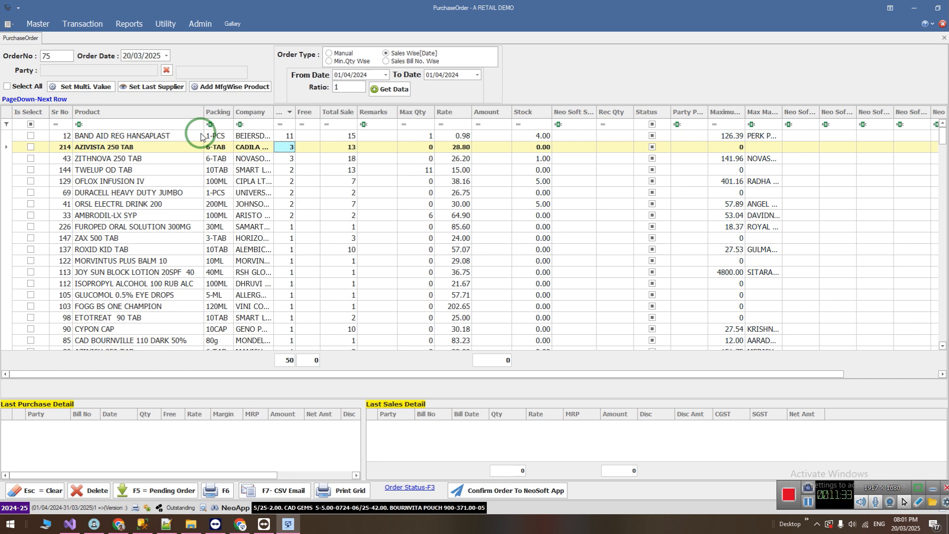
key(Down)
key(Up)
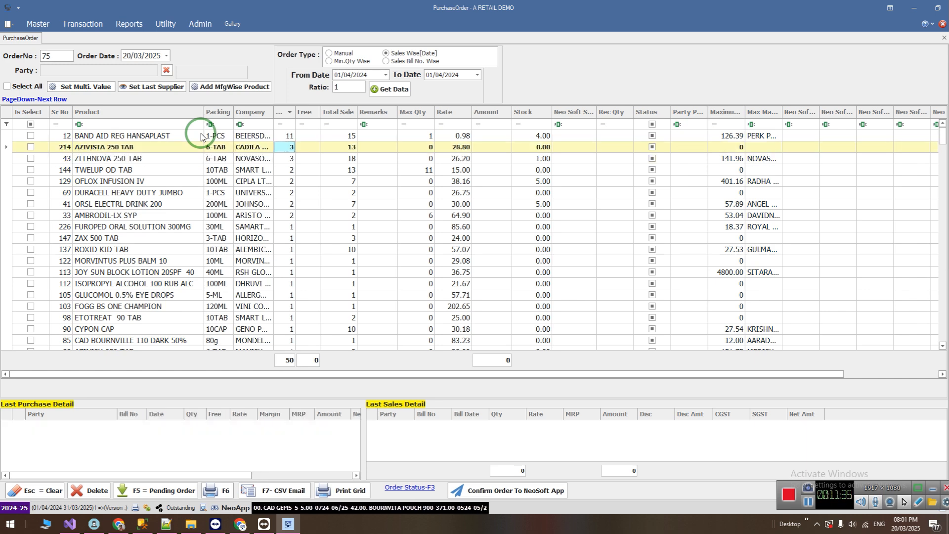
key(Return)
key(Return)
key(Return)
key(Return)
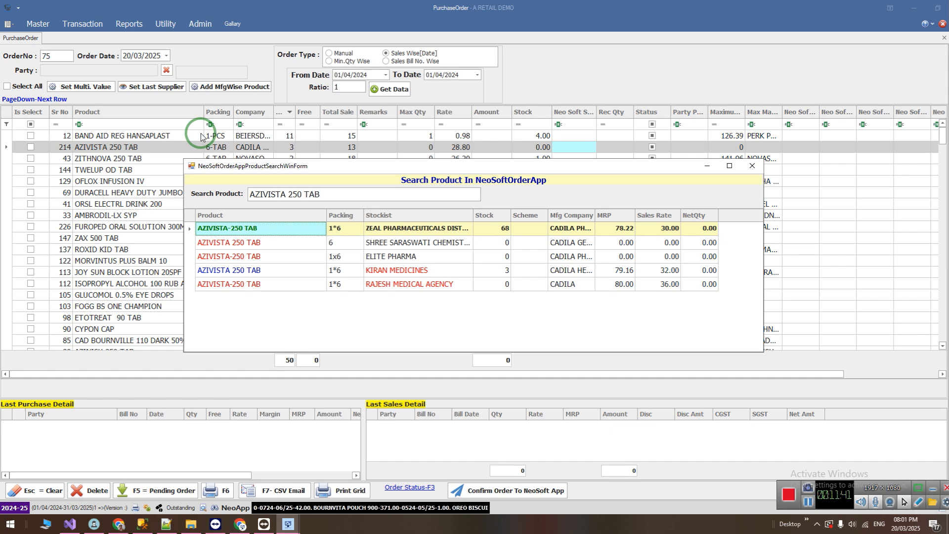
key(Return)
Open the final list for placing the order in the NeoSoft app, then close it and the purchase order.
click(497, 497)
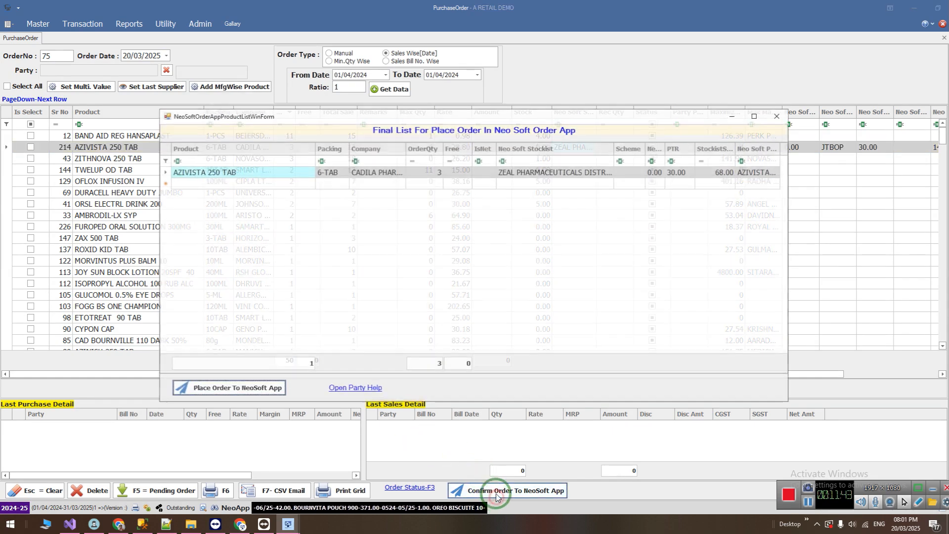
click(782, 117)
click(755, 169)
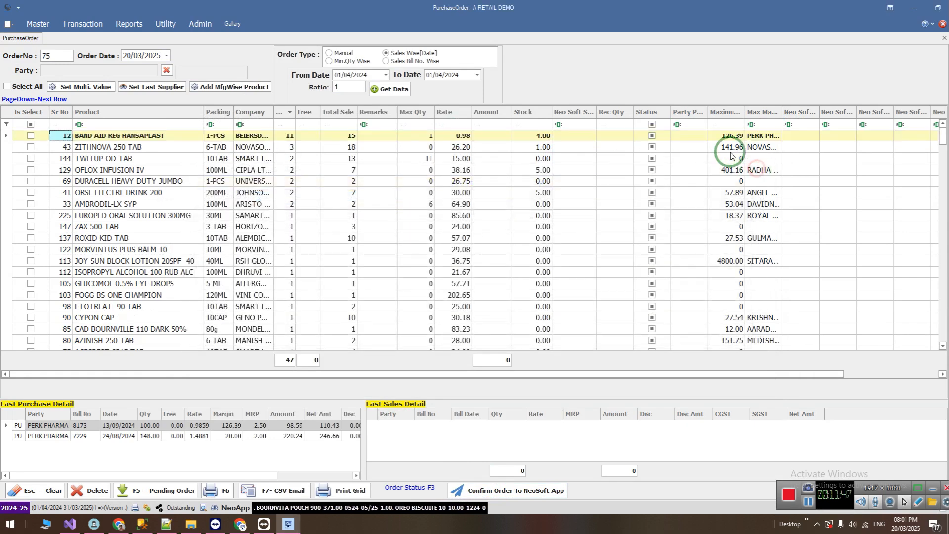
middle_click(37, 38)
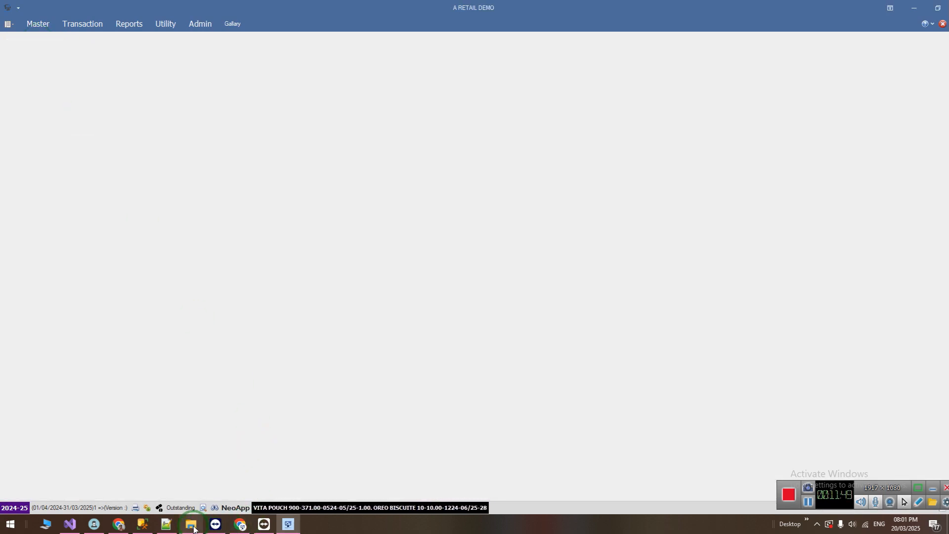
Switch to Notepad++ to review the list of purchase order types, then switch back to Neo Soft.
click(166, 523)
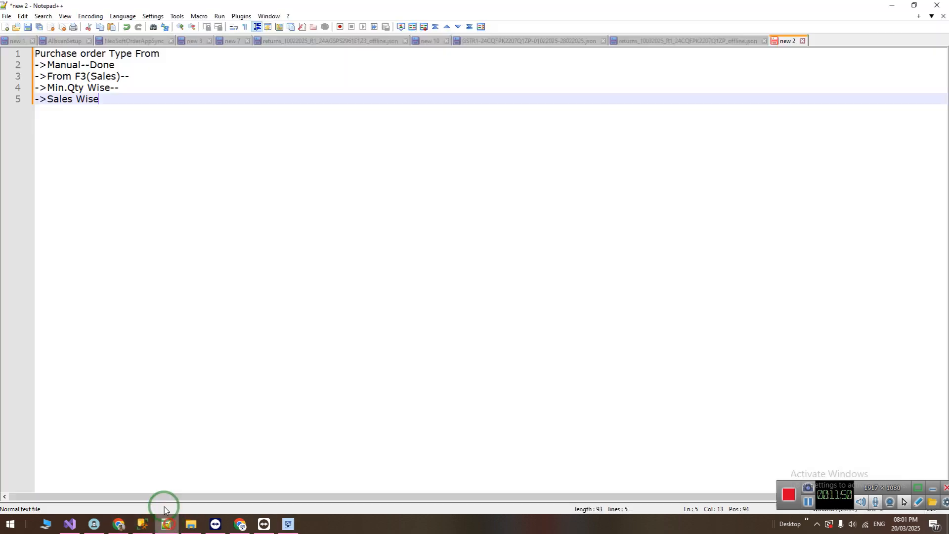
drag(124, 98, 21, 47)
click(133, 94)
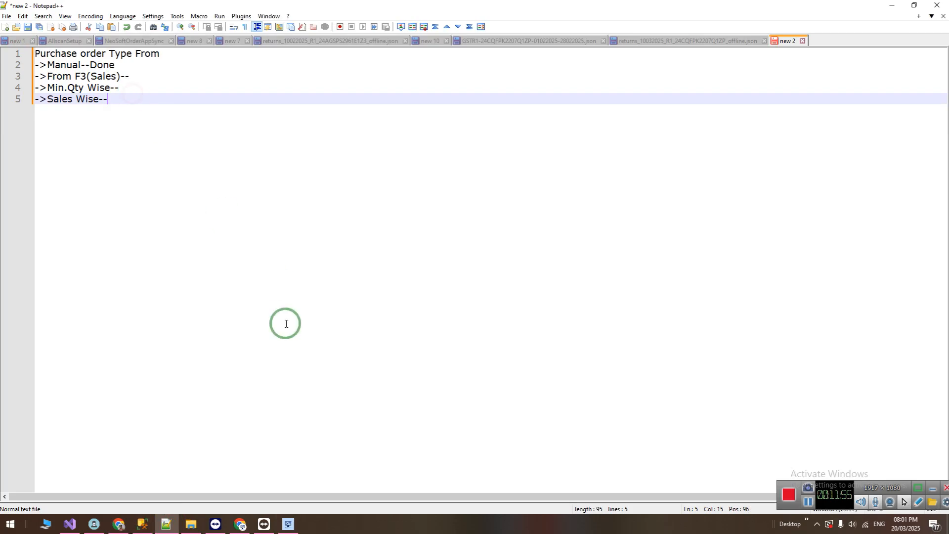
click(288, 523)
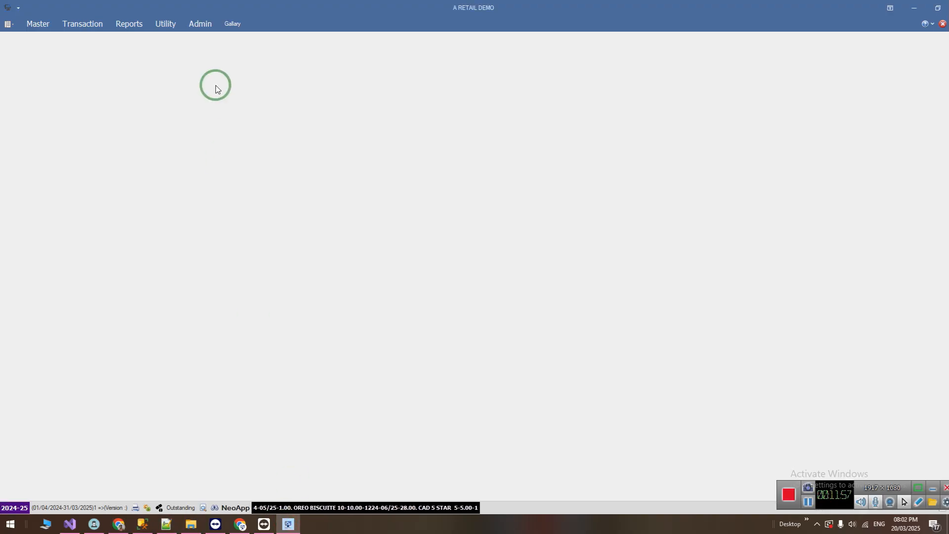